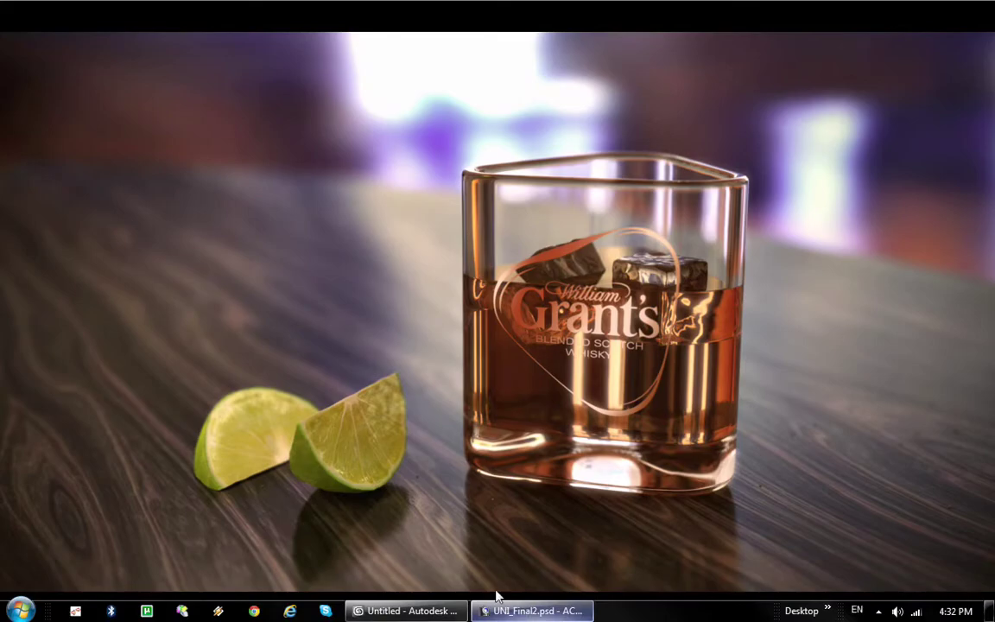
Switch to 3ds Max and draw a six-pointed star spline on the grid, radii about 112.5 cm and 69 cm.
left_click(406, 611)
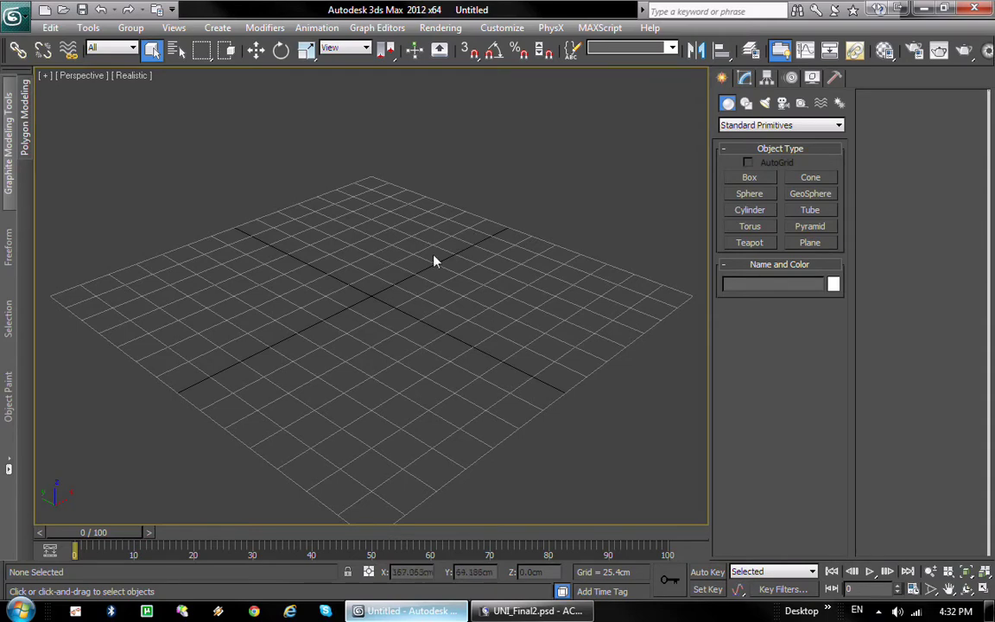
middle_click_drag(369, 318, 408, 343, "alt")
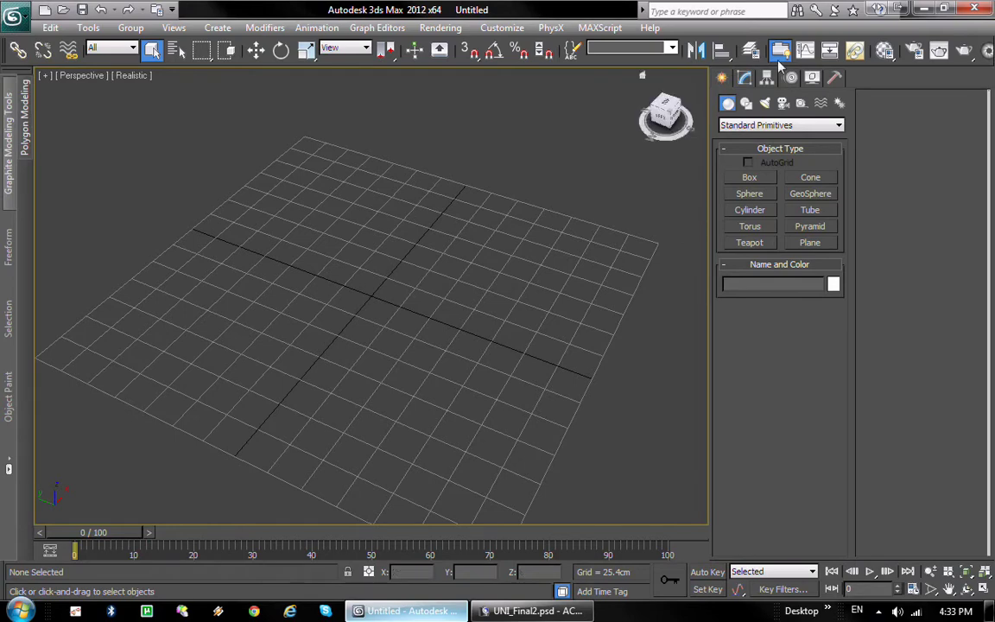
left_click(745, 103)
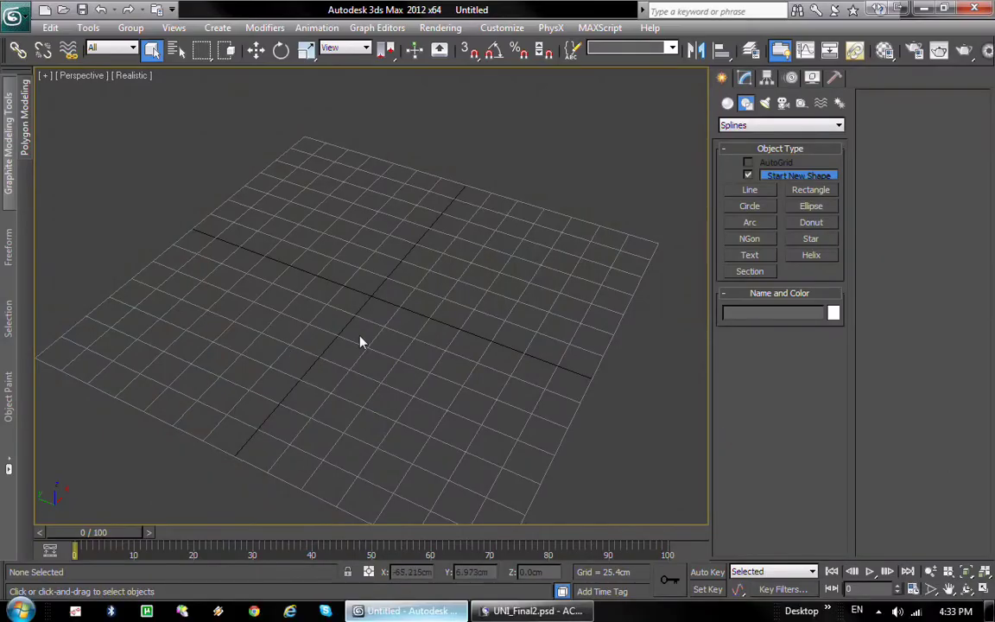
left_click(809, 240)
left_click_drag(330, 292, 420, 373)
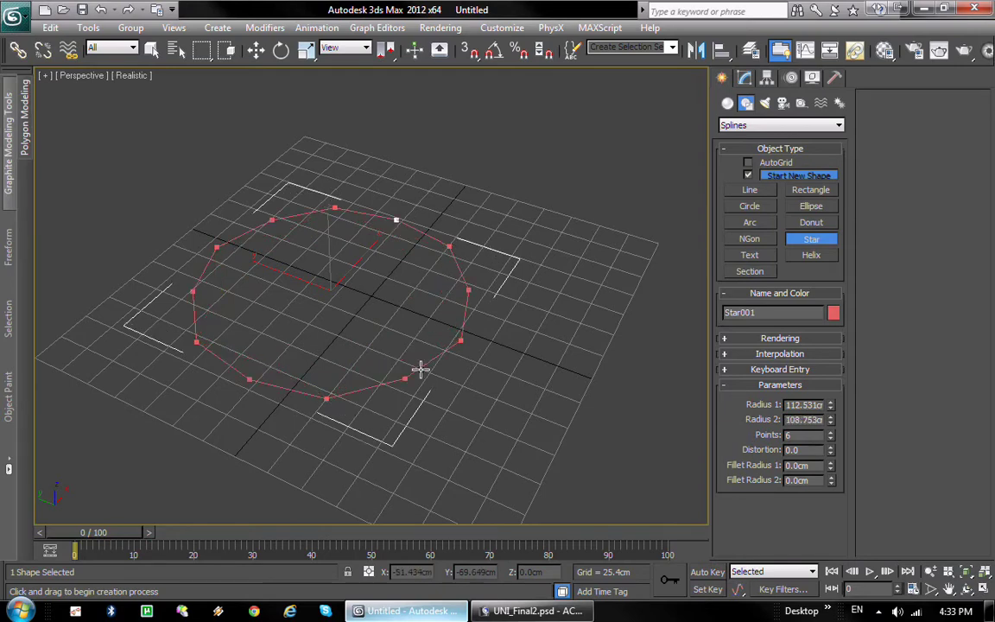
left_click(398, 334)
right_click(396, 337)
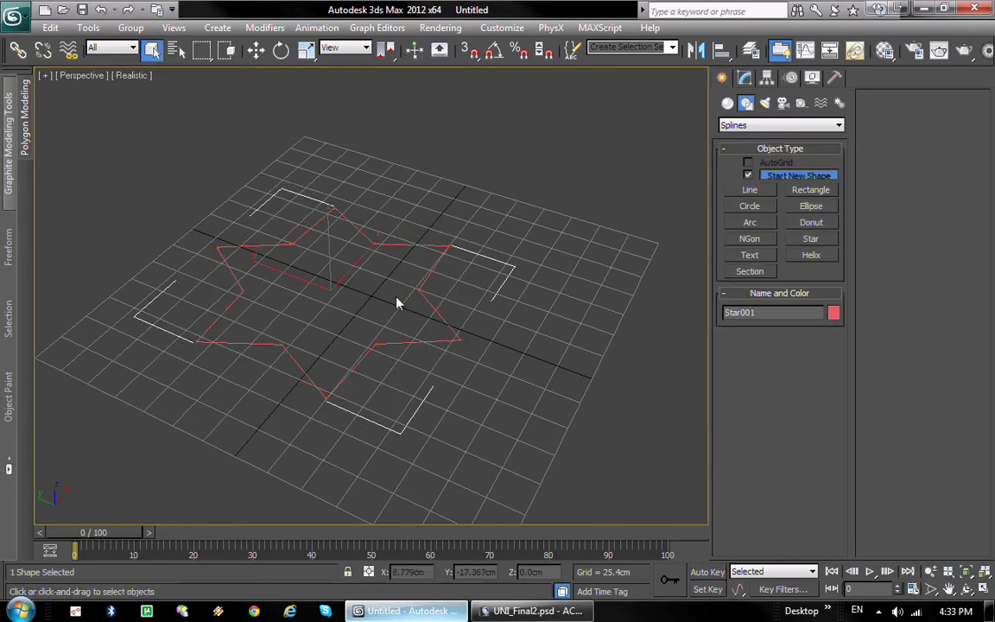
Add an Edit Spline modifier to the star shape.
middle_click_drag(391, 331, 393, 380, "alt")
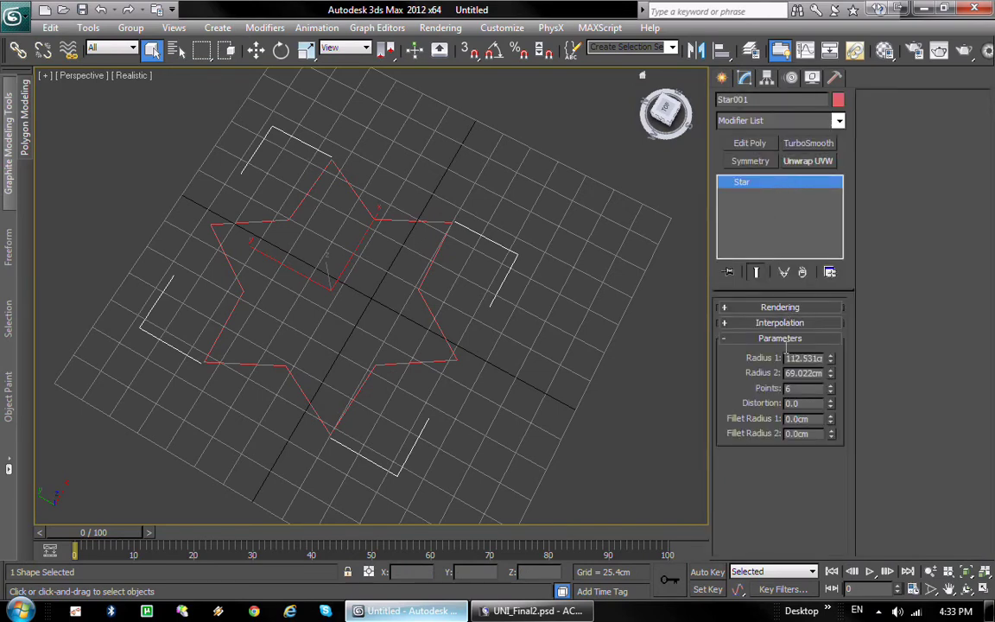
left_click(759, 120)
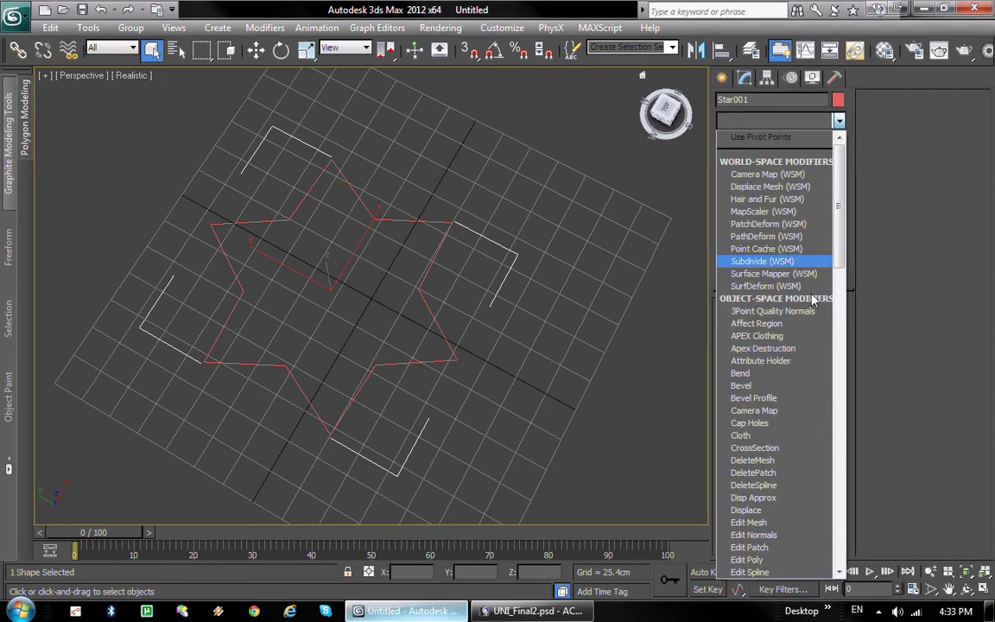
left_click(749, 572)
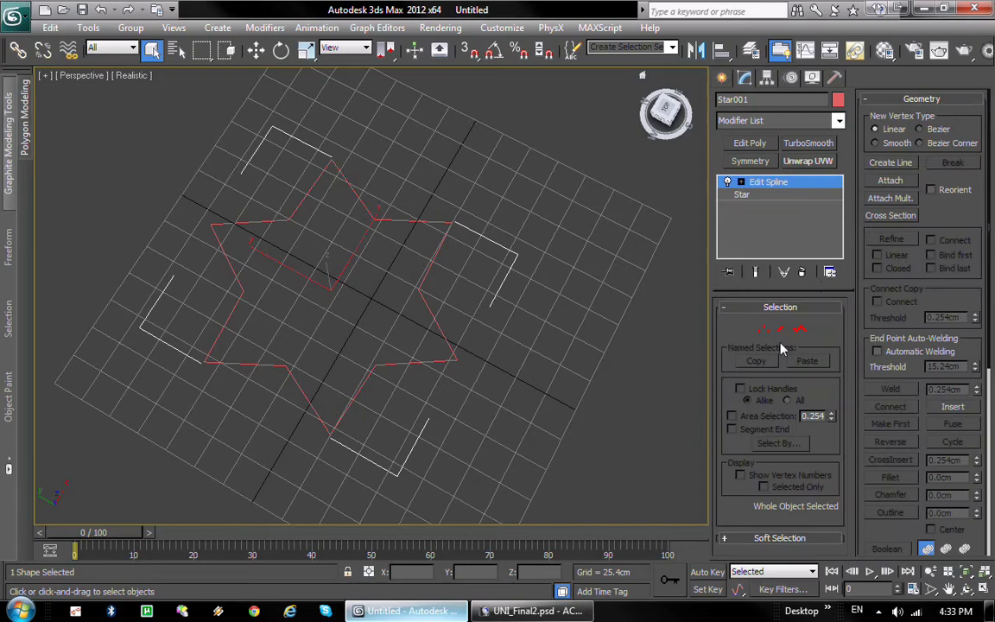
Delete all six inner vertices and every other outer tip of the star, leaving a three-vertex triangle.
left_click(761, 328)
left_click_drag(276, 203, 382, 236)
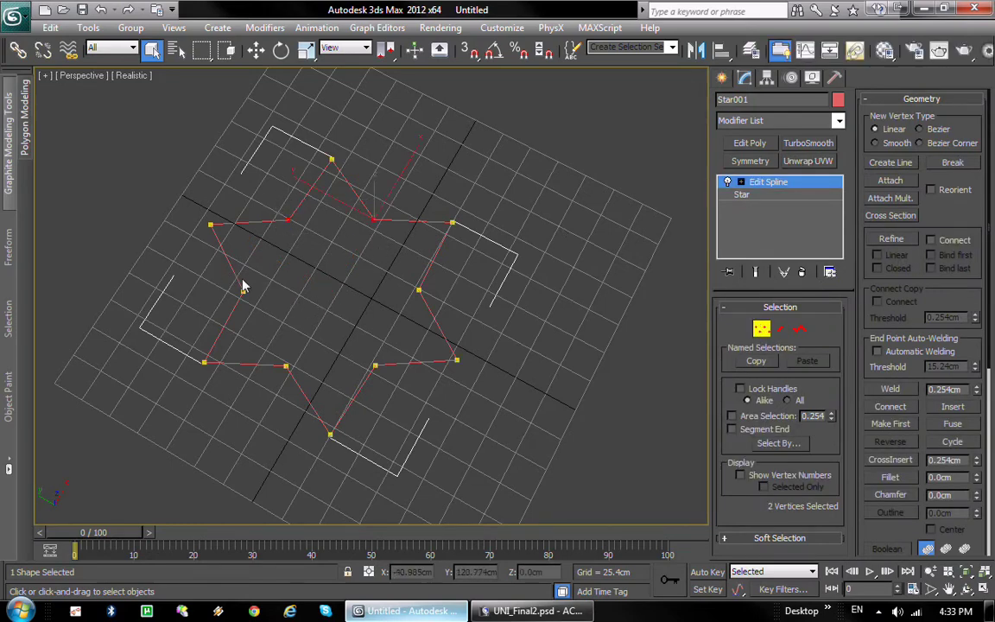
left_click(316, 271)
left_click_drag(339, 252, 466, 371)
key("Delete")
left_click_drag(271, 132, 367, 248)
key("Delete")
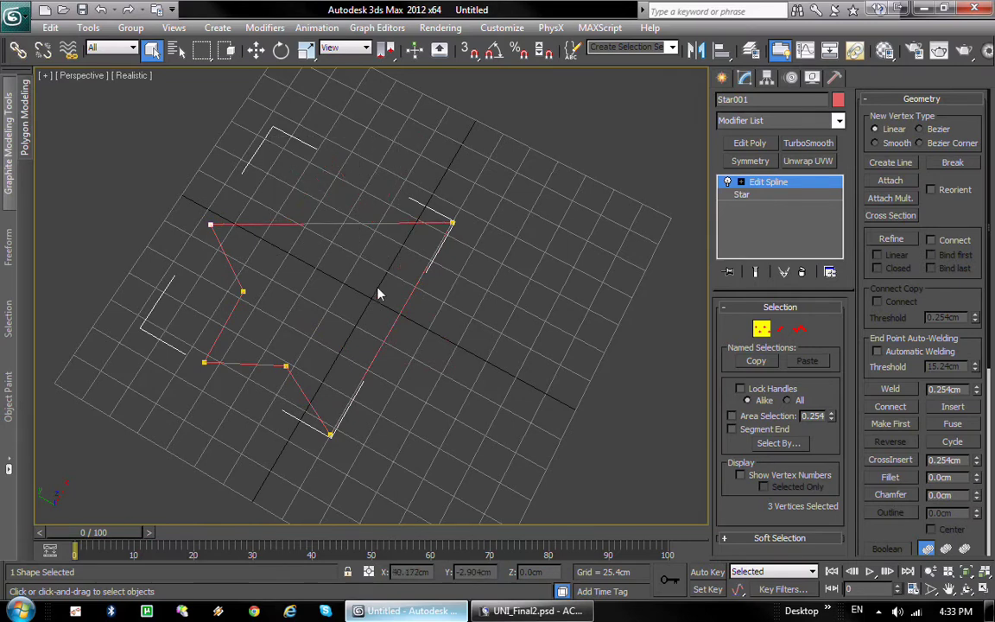
left_click_drag(195, 278, 308, 400)
key("Delete")
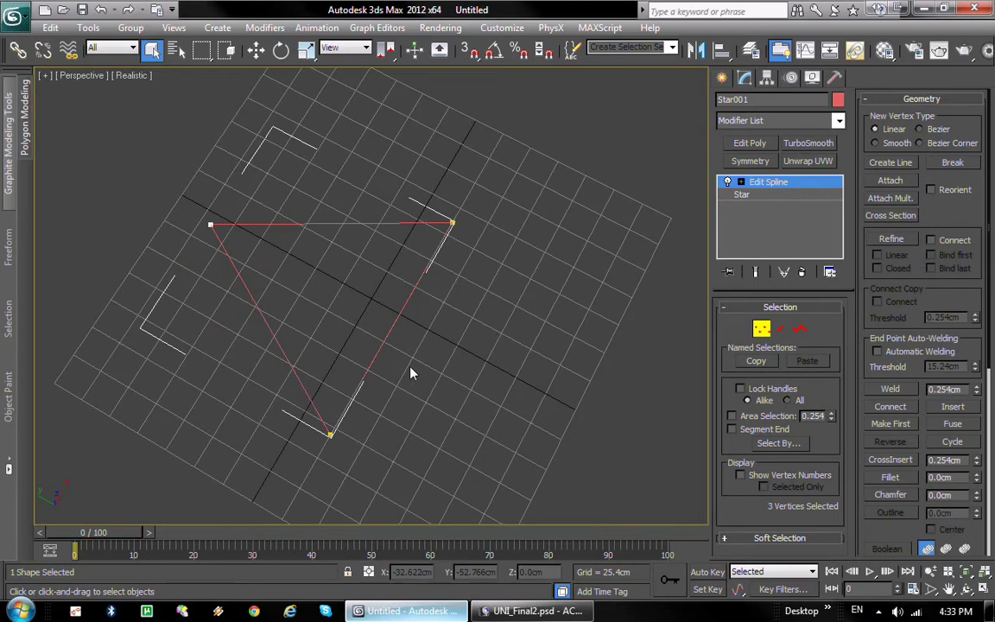
Select all three corner vertices of the triangular spline.
middle_click_drag(411, 282, 433, 277, "alt")
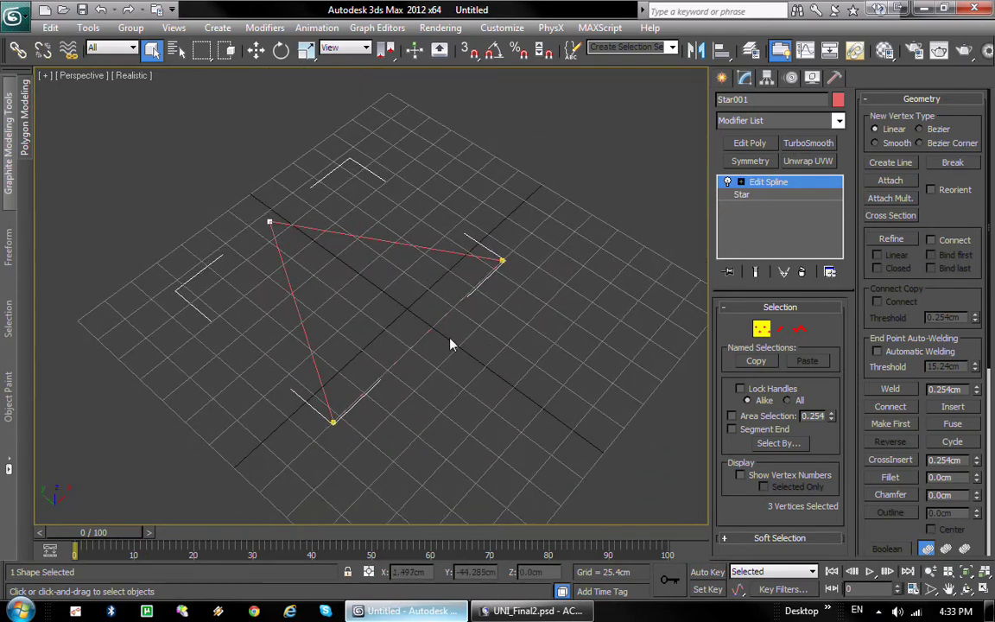
middle_click_drag(450, 344, 450, 380, "alt")
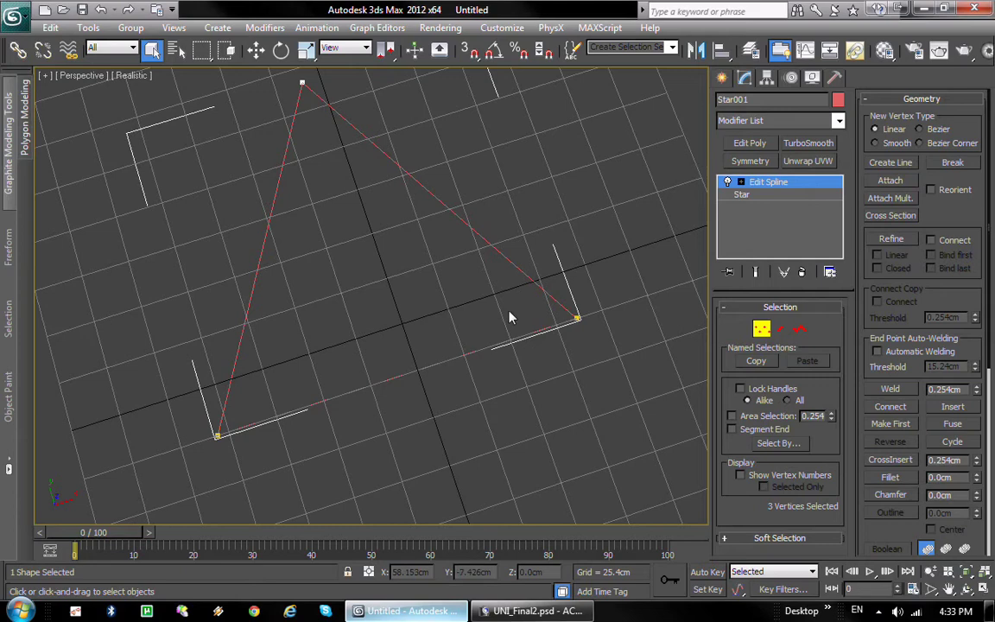
middle_click_drag(510, 316, 441, 282, "alt")
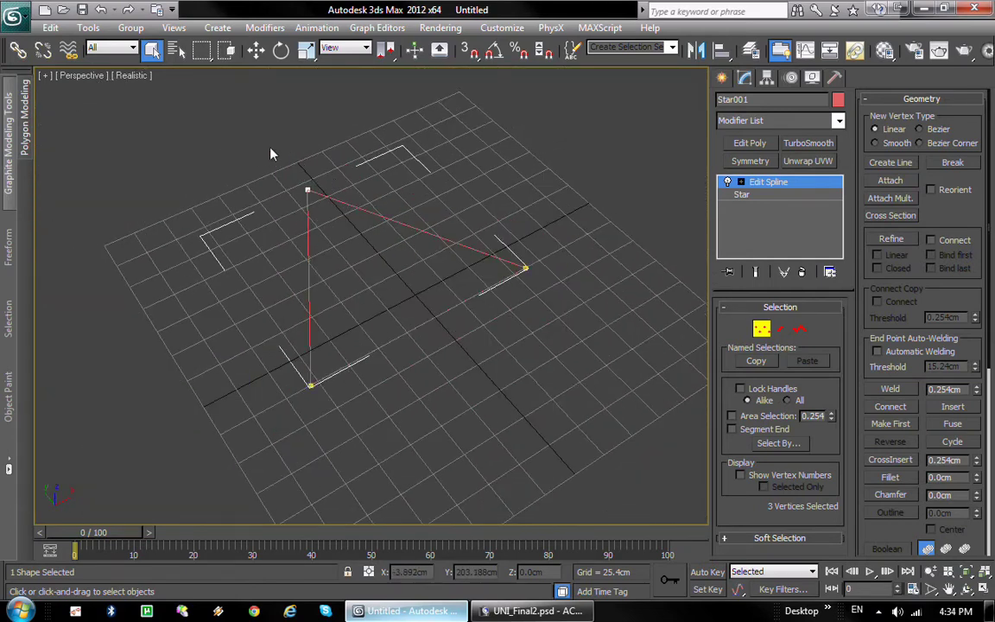
left_click_drag(553, 405, 567, 408)
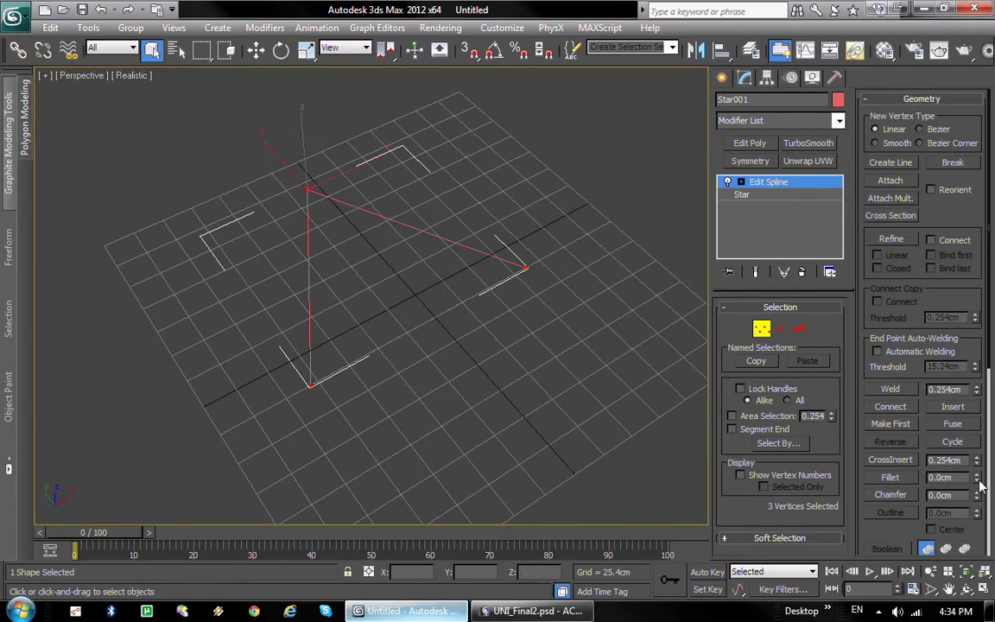
Try rounding the triangle's three corners with a fillet, and undo it.
left_click_drag(976, 477, 970, 459)
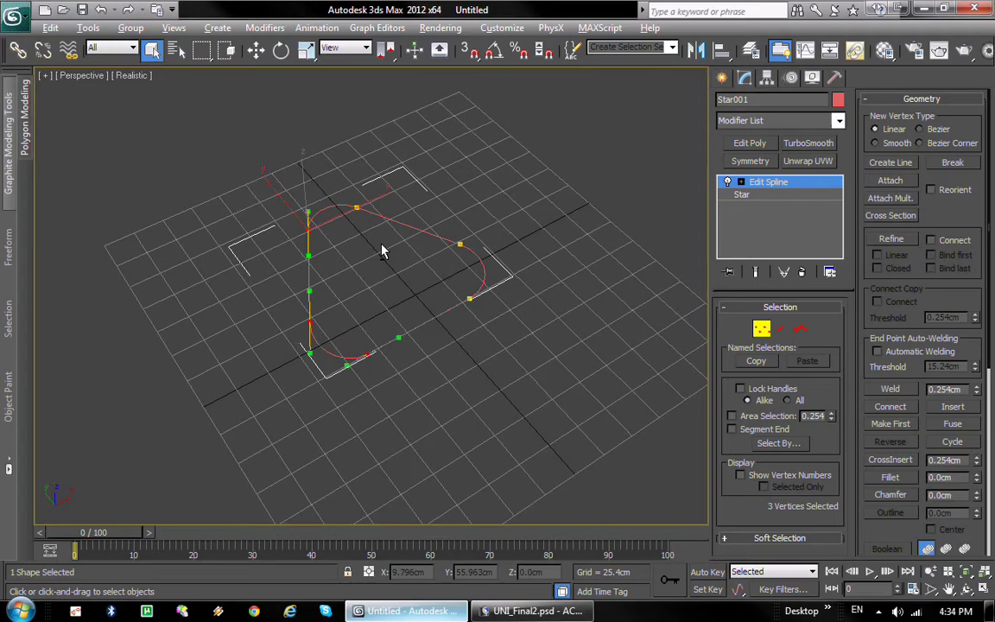
middle_click_drag(382, 249, 434, 467, "alt")
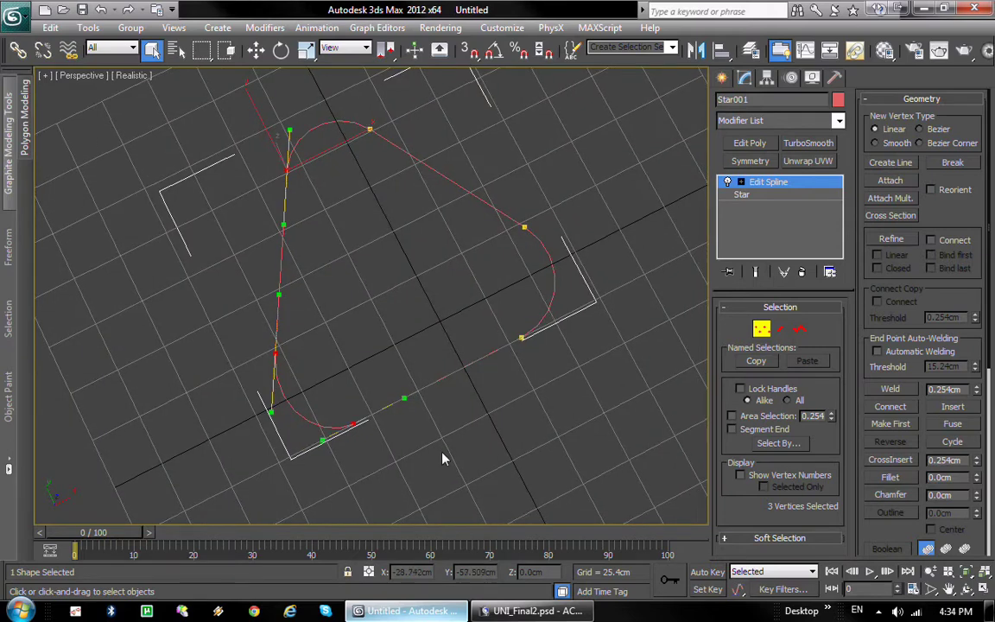
key("ctrl+z")
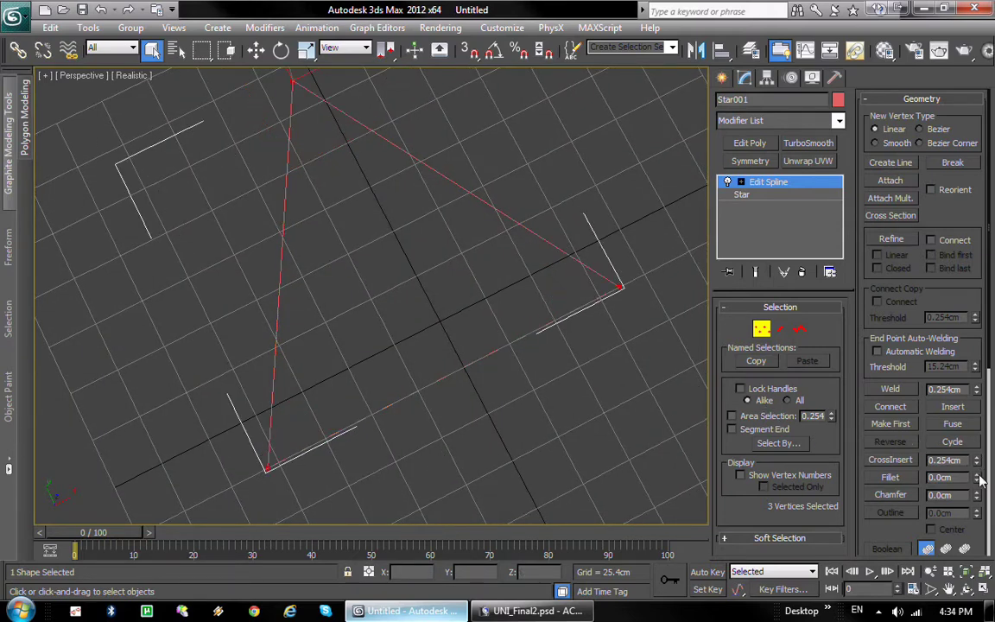
Fillet the three selected vertices into broad, evenly rounded corners with straight stretches left between them.
left_click_drag(976, 475, 978, 452)
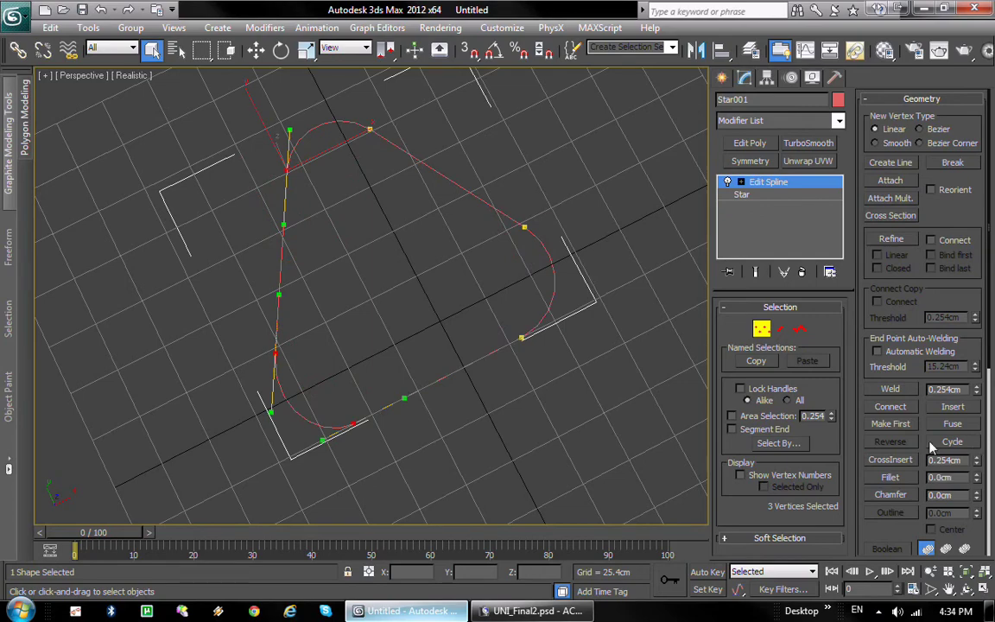
middle_click_drag(496, 321, 483, 399, "alt")
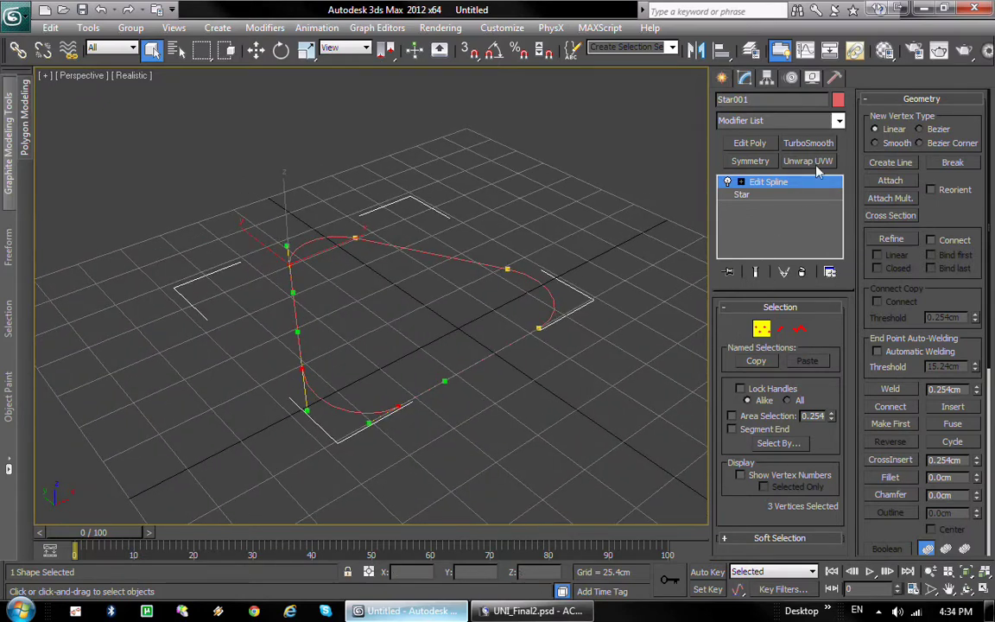
Apply an Extrude modifier to the rounded triangle with an amount of 134.62 cm.
left_click(837, 121)
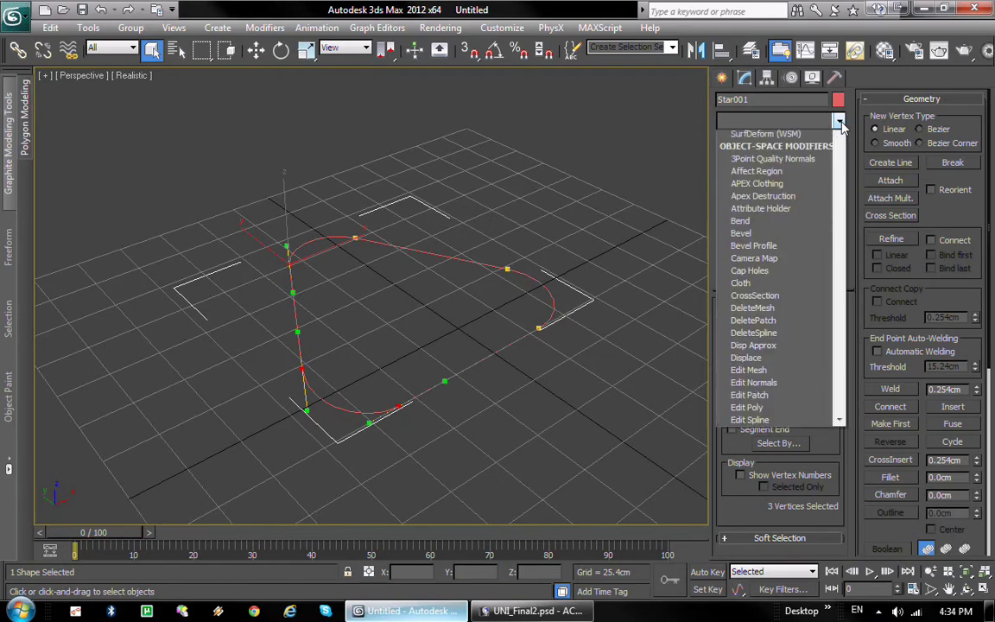
type("ex")
key("Return")
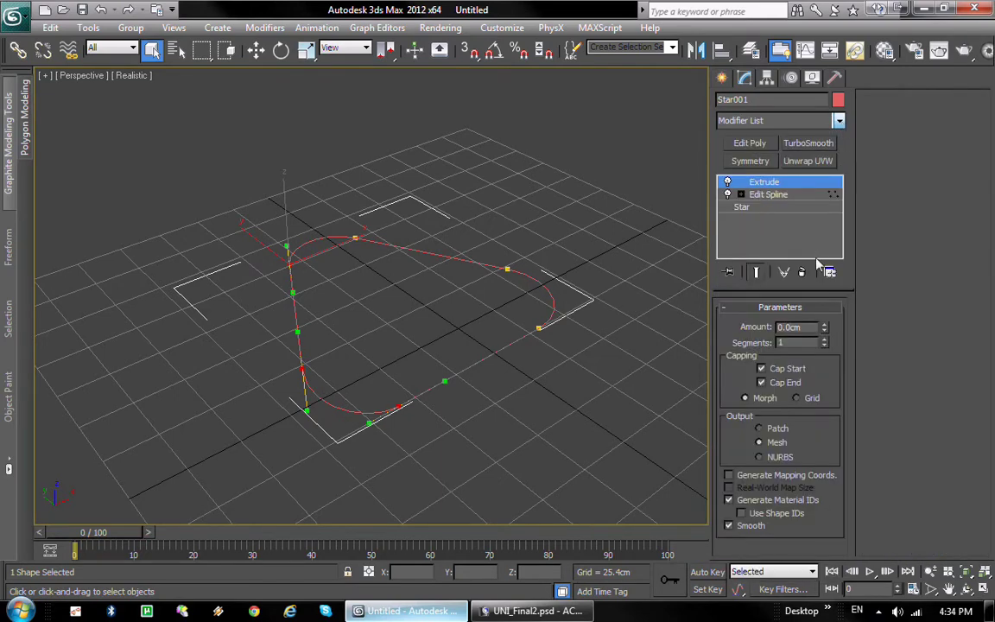
left_click_drag(824, 331, 824, 259)
middle_click_drag(380, 294, 397, 367, "alt")
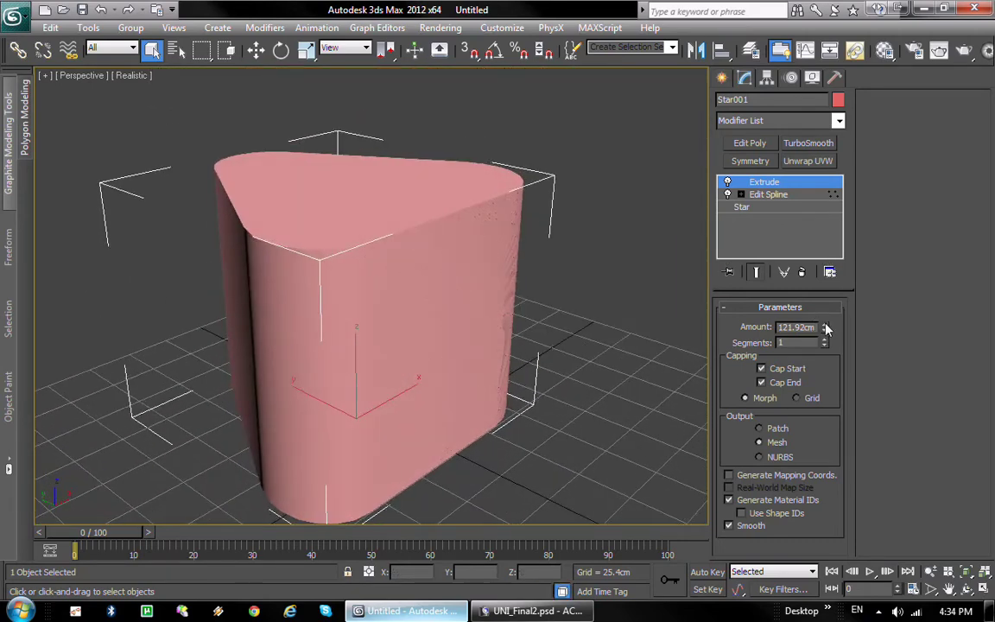
left_click_drag(825, 328, 830, 315)
middle_click_drag(604, 328, 526, 359, "alt")
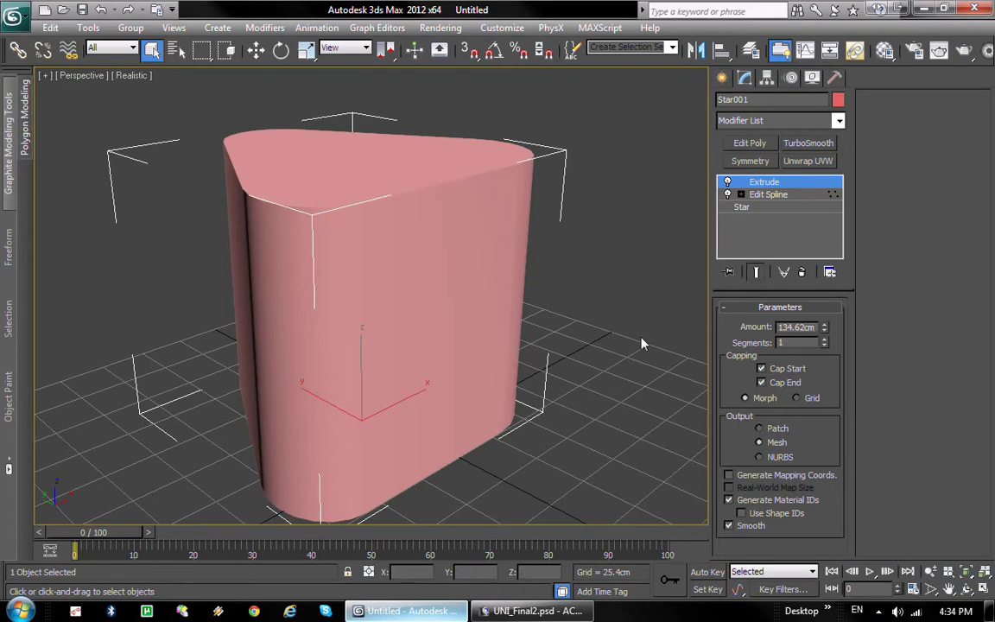
middle_click_drag(447, 363, 449, 347)
middle_click_drag(515, 388, 531, 401)
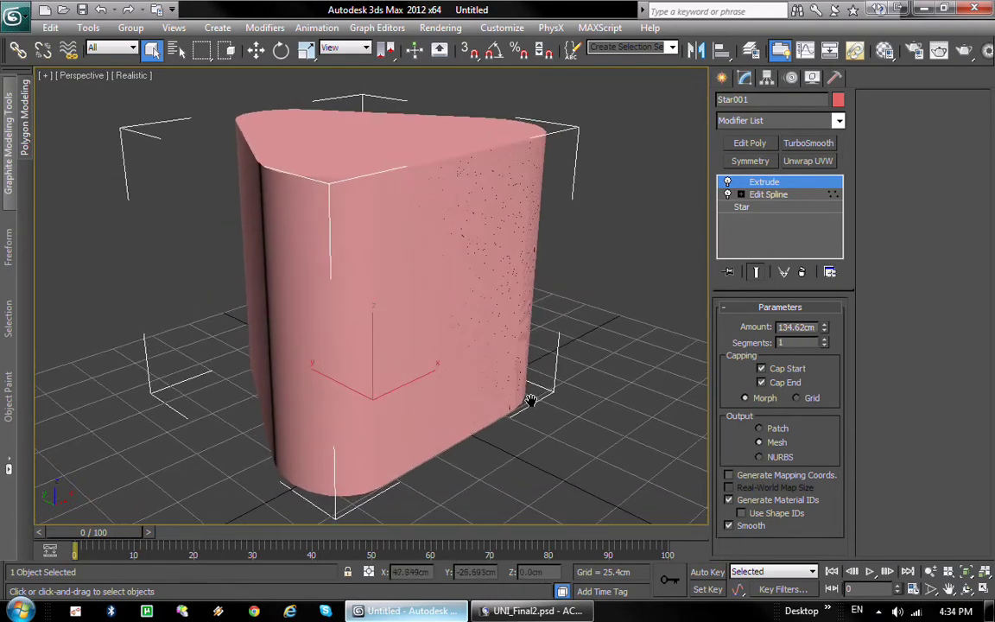
middle_click_drag(439, 370, 448, 393, "alt")
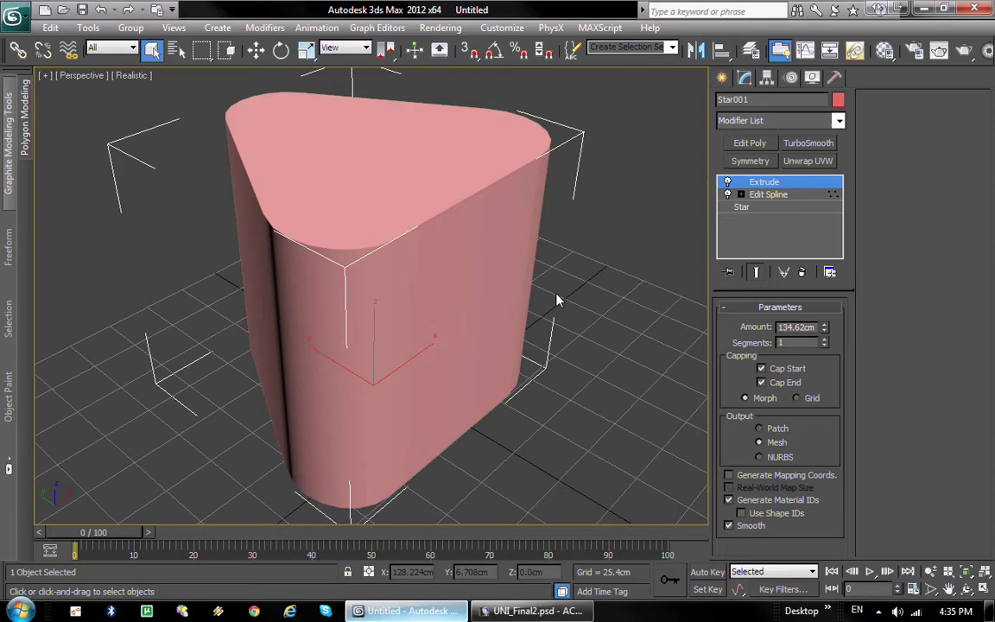
Raise the extrusion amount to 160.02 cm.
left_click_drag(823, 329, 827, 327)
left_click(826, 326)
middle_click_drag(594, 334, 526, 299, "alt")
left_click_drag(823, 327, 826, 317)
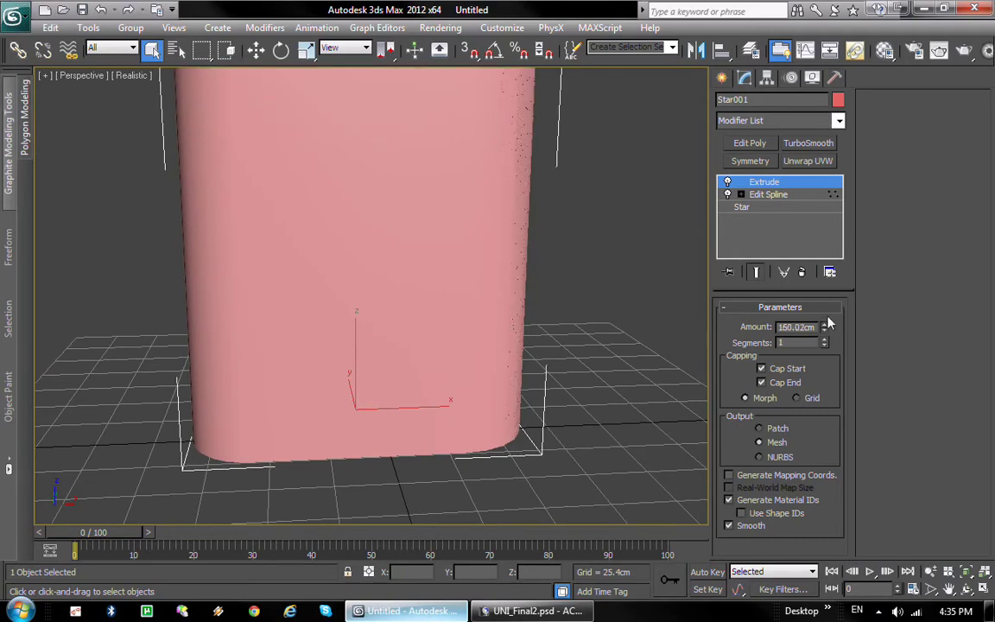
middle_click_drag(499, 302, 494, 356)
scroll(467, 380, "down", 3)
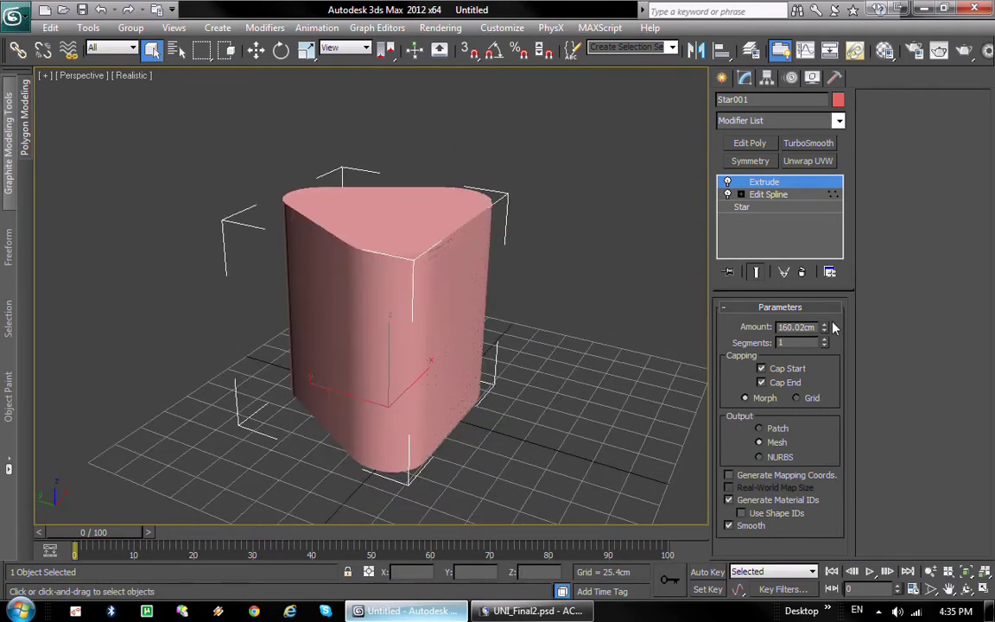
Fine-tune the height of the extruded body to 144.78 cm.
left_click_drag(825, 325, 826, 324)
middle_click_drag(532, 337, 510, 339, "alt")
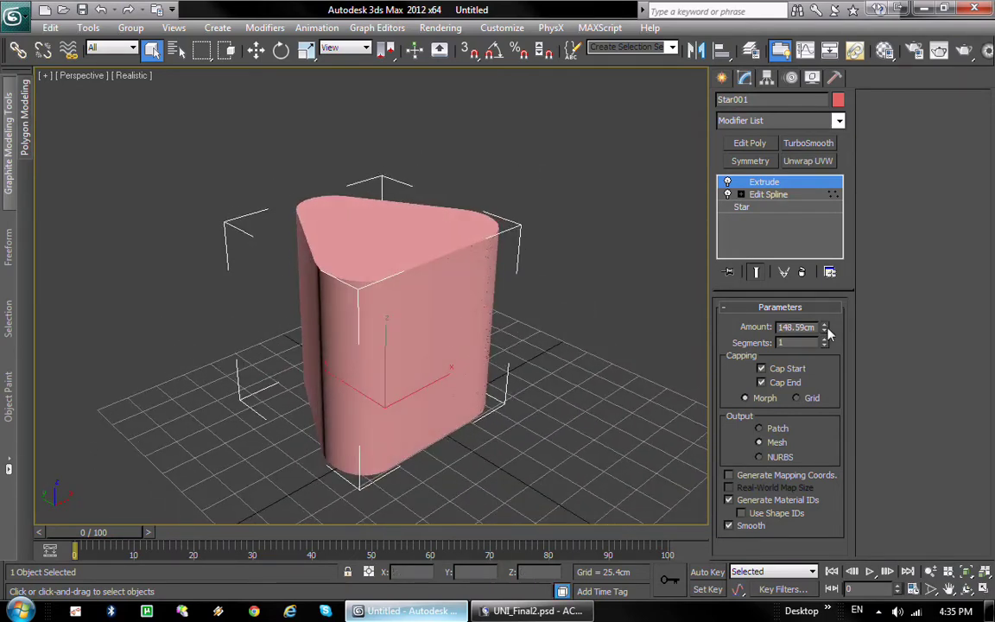
left_click_drag(826, 328, 824, 328)
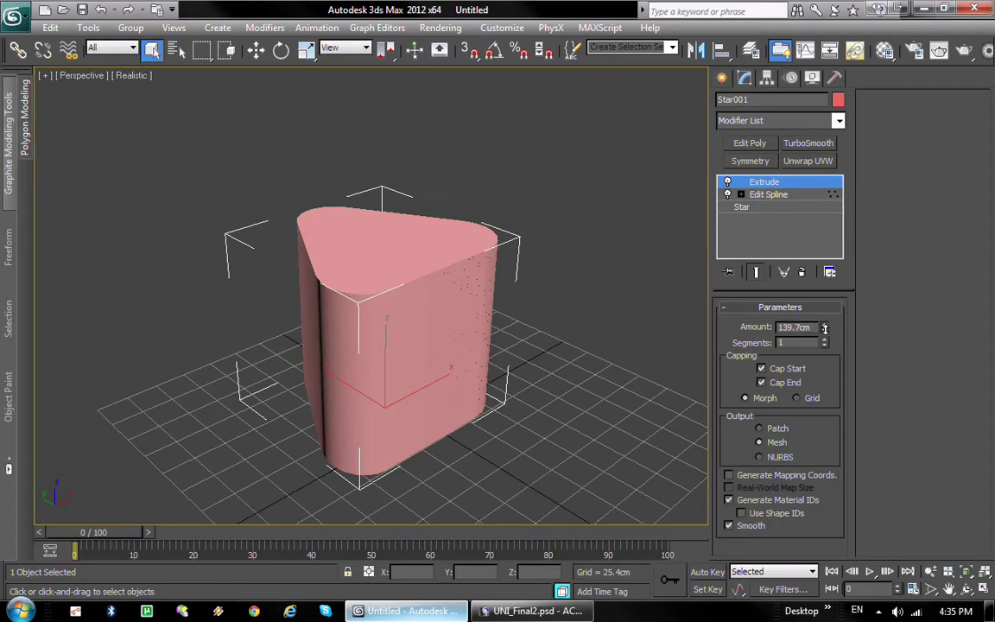
middle_click_drag(515, 373, 484, 360, "alt")
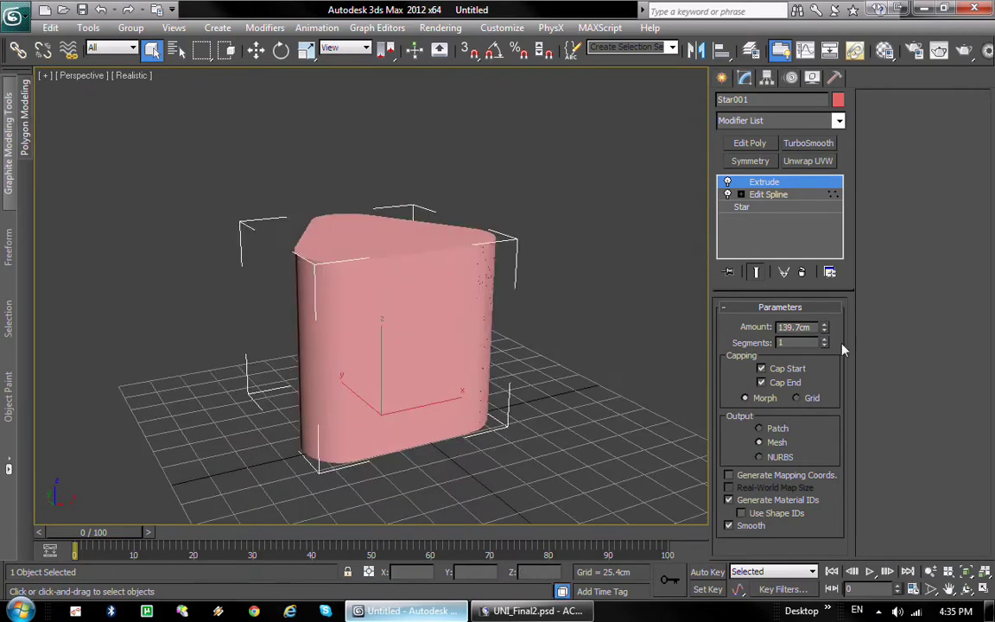
left_click_drag(826, 328, 826, 325)
middle_click_drag(541, 333, 413, 415, "alt")
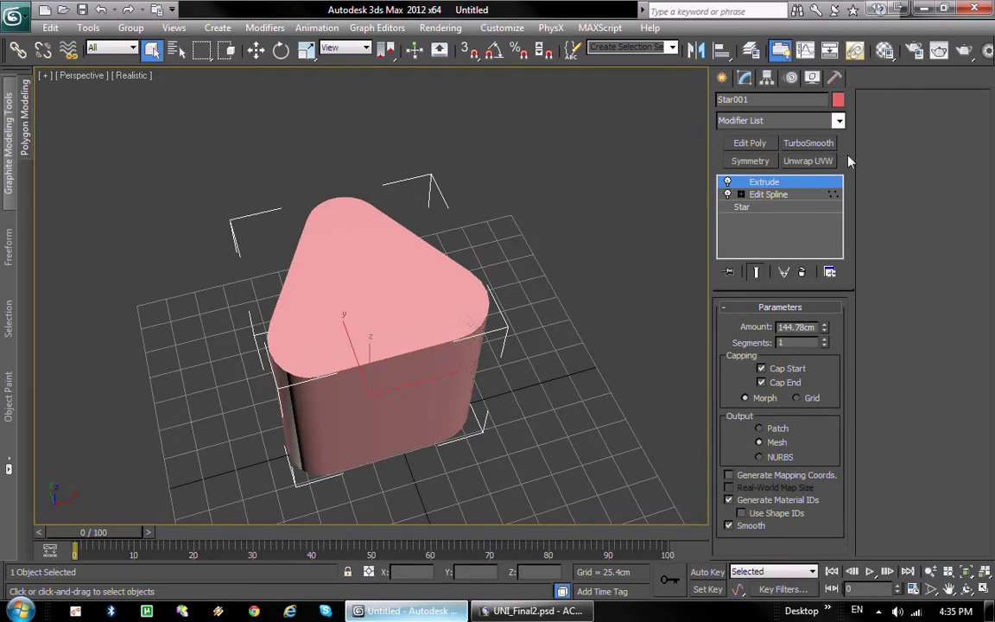
Add an Edit Poly modifier and inset the top polygon of the triangular body to leave a narrow, even rim.
left_click(767, 143)
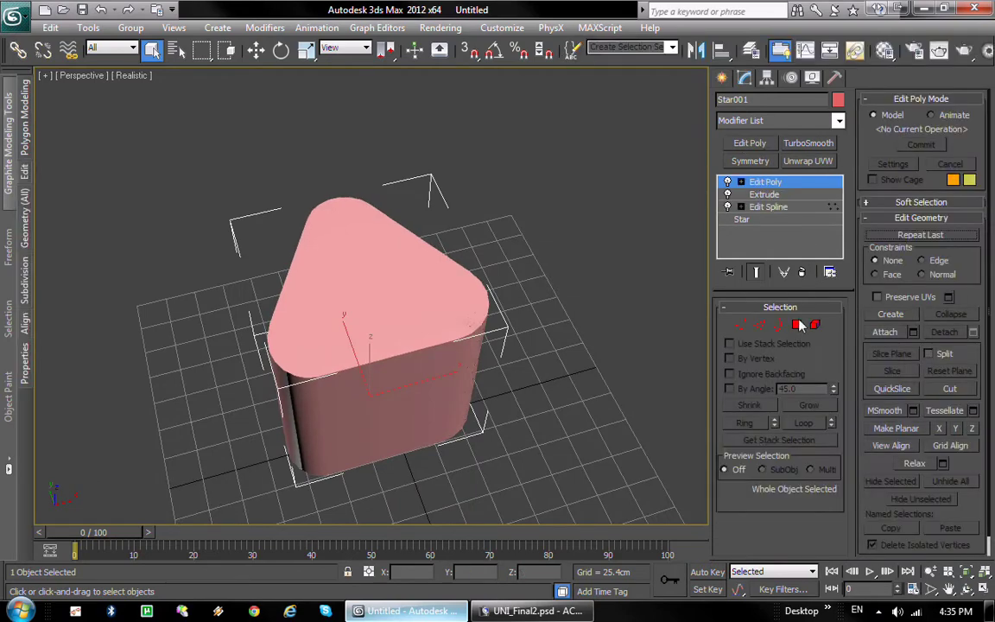
left_click(796, 325)
left_click(327, 257)
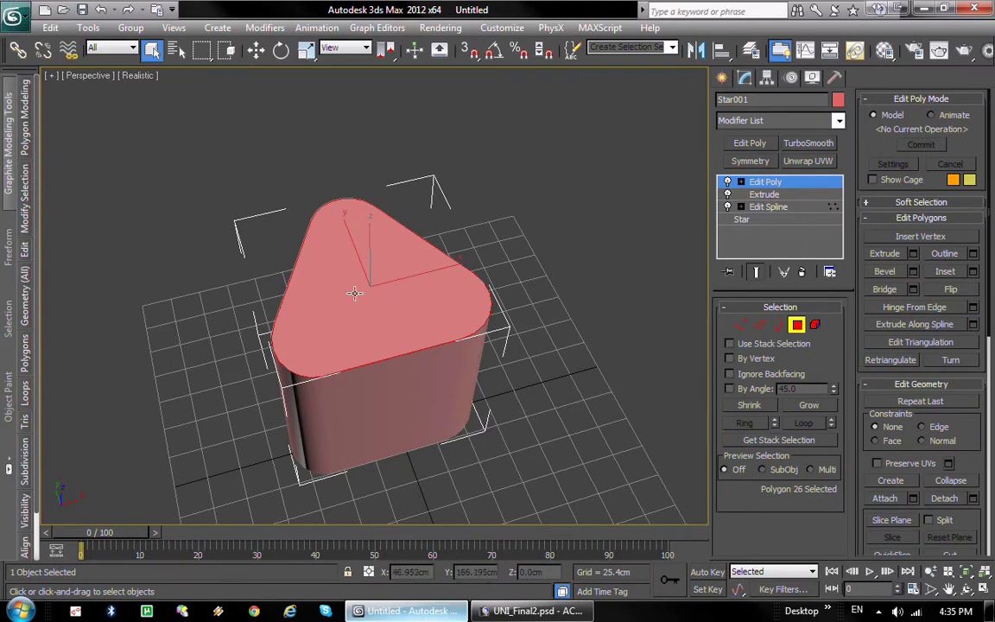
left_click(945, 271)
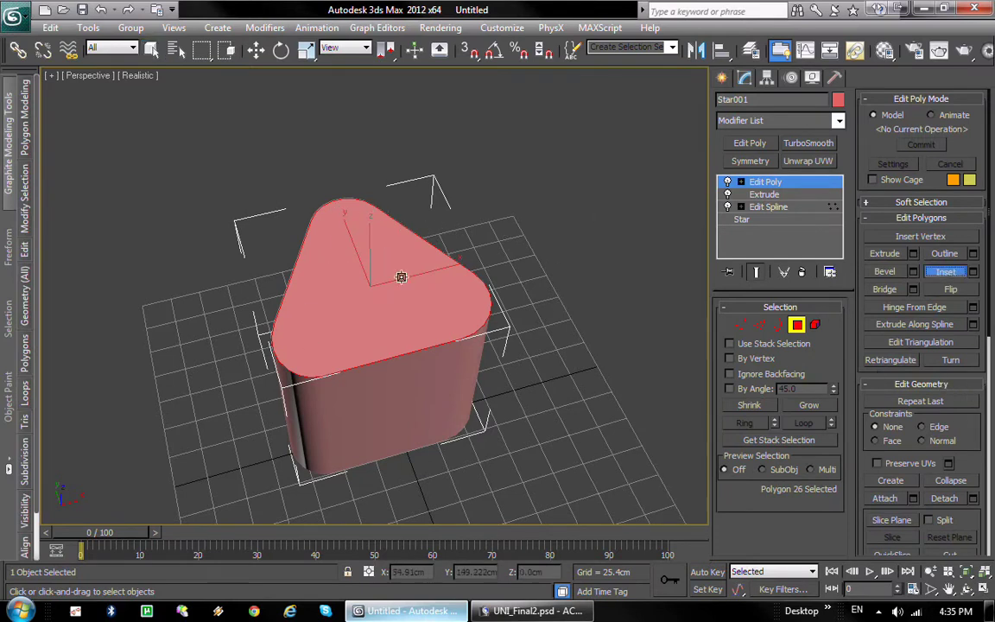
left_click_drag(400, 275, 374, 272)
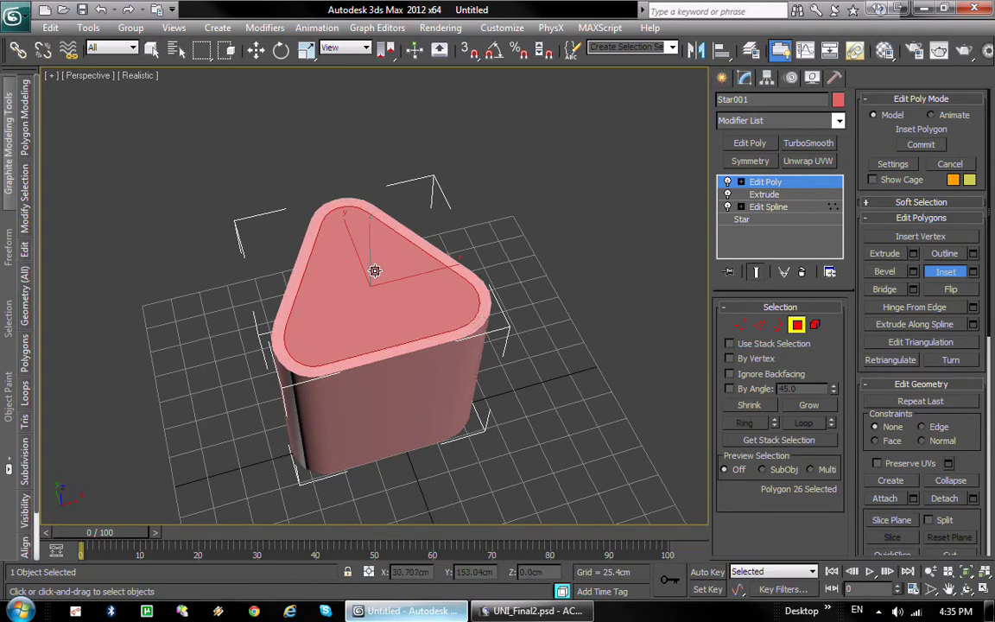
left_click_drag(373, 271, 370, 271)
Extrude the inset top polygon down into the body to start the cavity, with its floor at a height of about 105.5 cm.
middle_click_drag(434, 328, 451, 361, "alt")
scroll(465, 331, "up", 3)
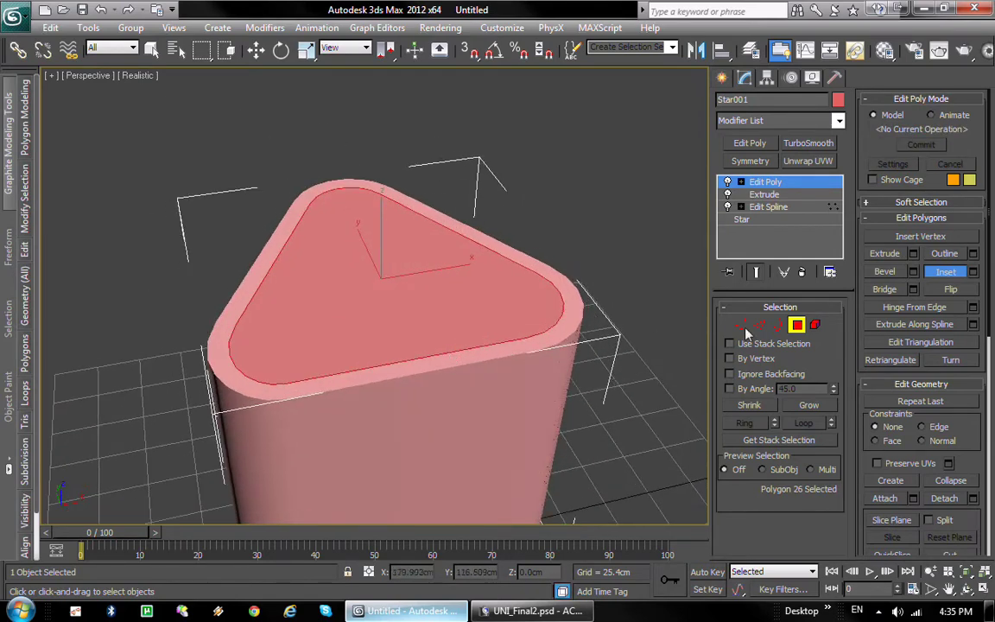
left_click(888, 256)
right_click(426, 273)
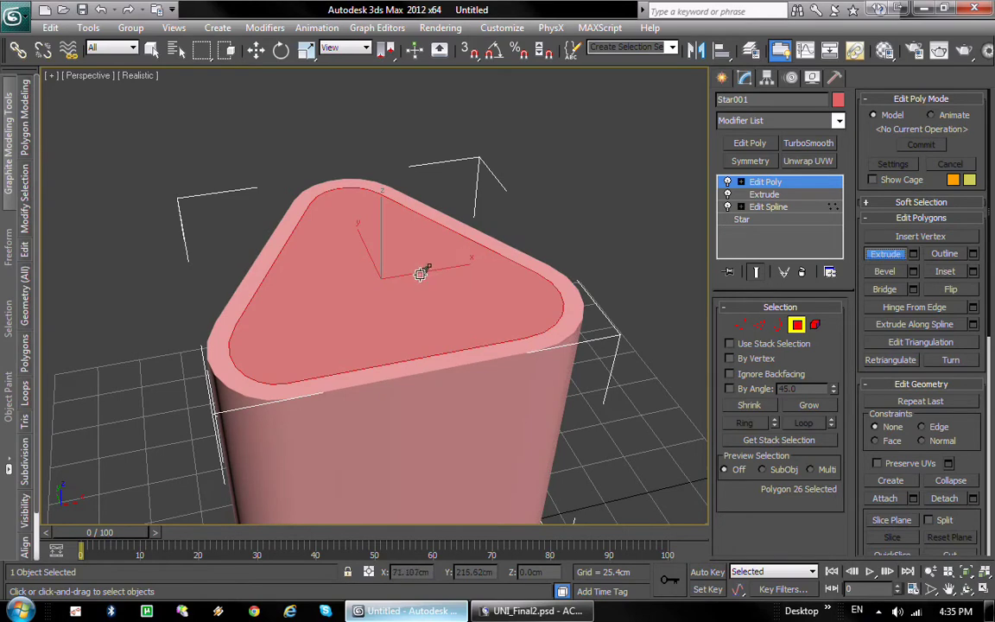
left_click_drag(423, 275, 429, 334)
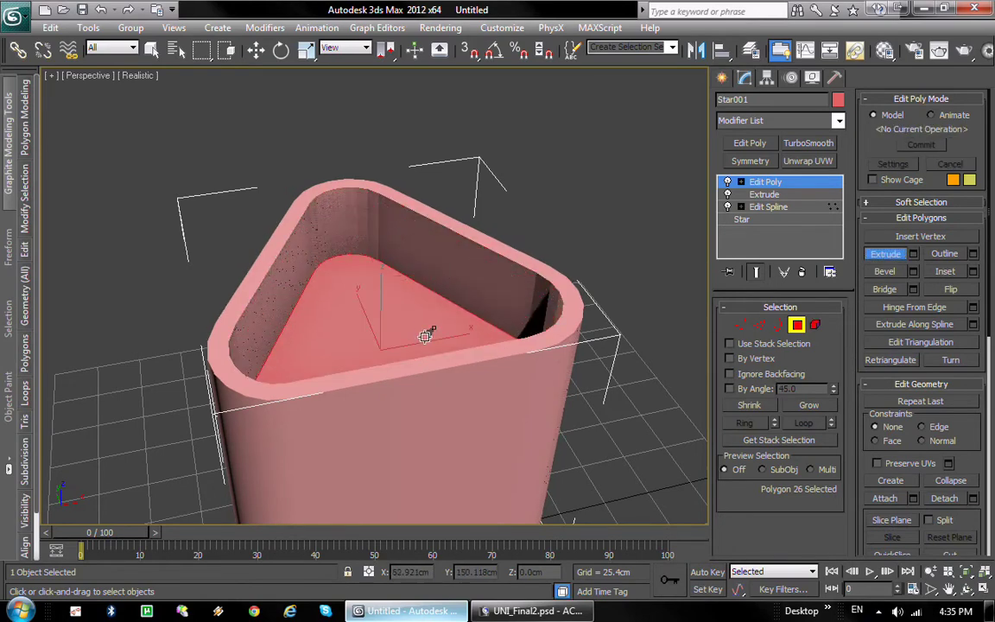
Move the cavity floor polygon straight down in the Left view to a height of about 33.5 cm, leaving a thick base.
key("alt+w")
middle_click(250, 396)
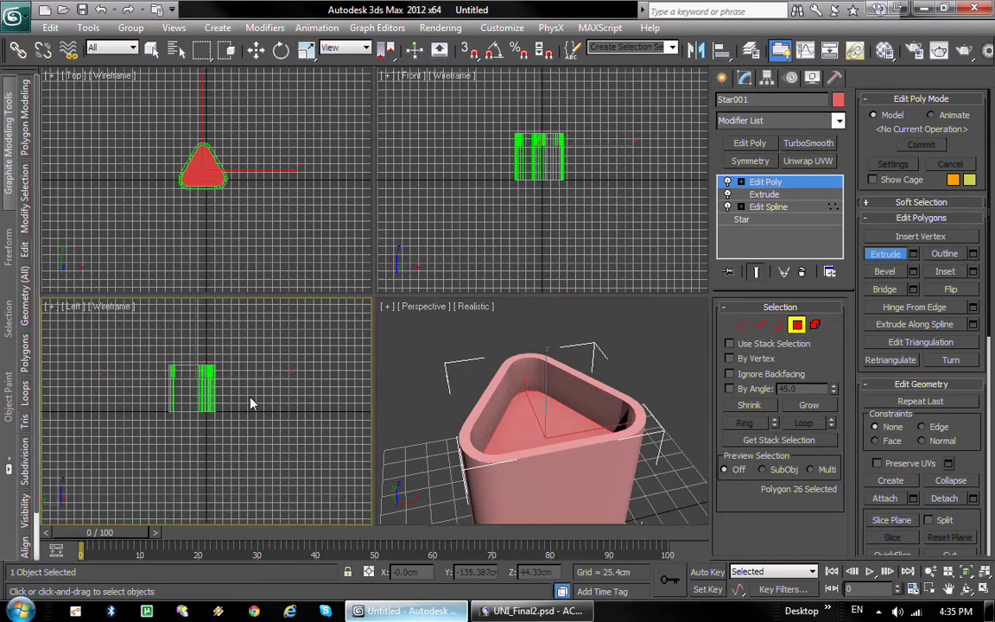
key("w")
middle_click_drag(382, 364, 403, 364)
middle_click(281, 389)
scroll(281, 394, "up", 5)
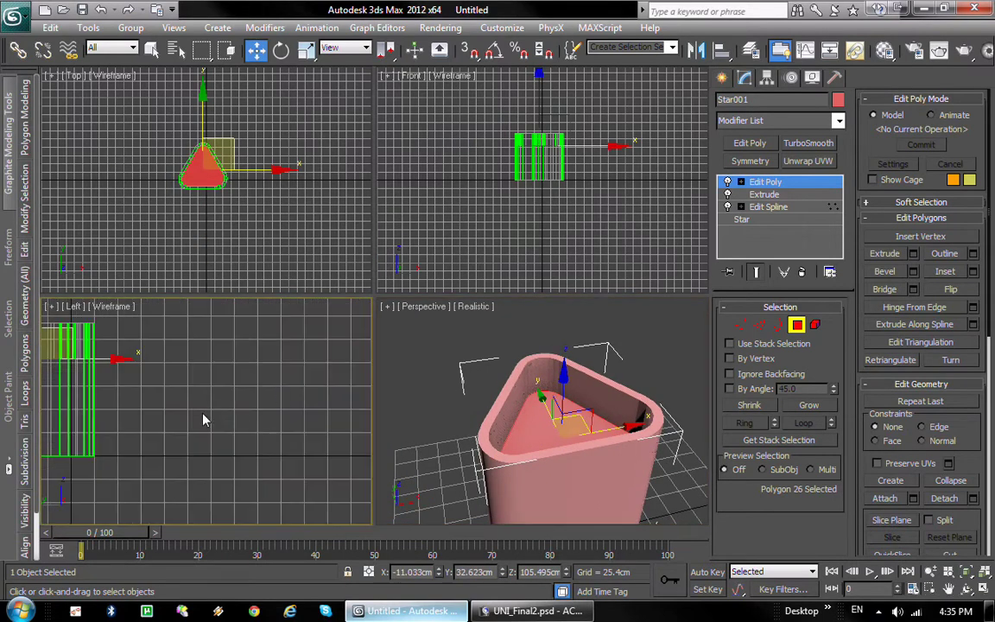
middle_click_drag(122, 413, 319, 429)
middle_click_drag(246, 413, 222, 435)
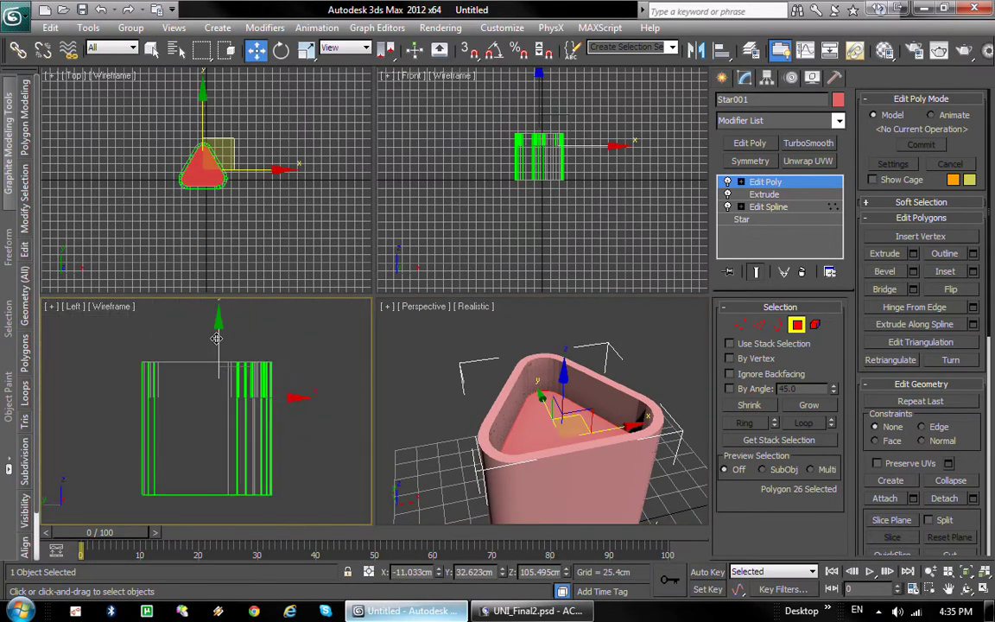
left_click_drag(216, 338, 217, 400)
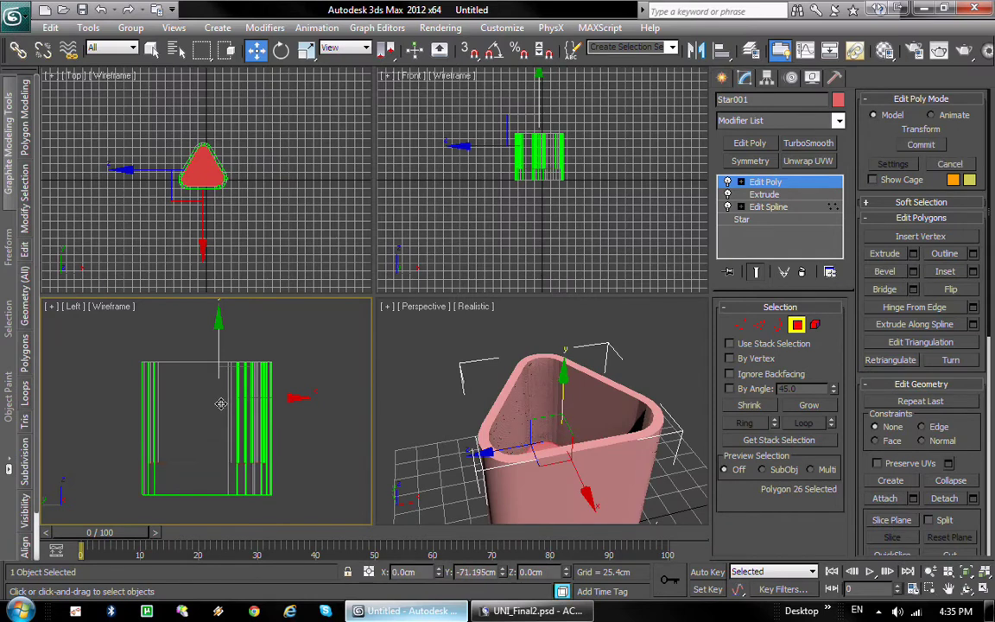
left_click_drag(222, 404, 221, 403)
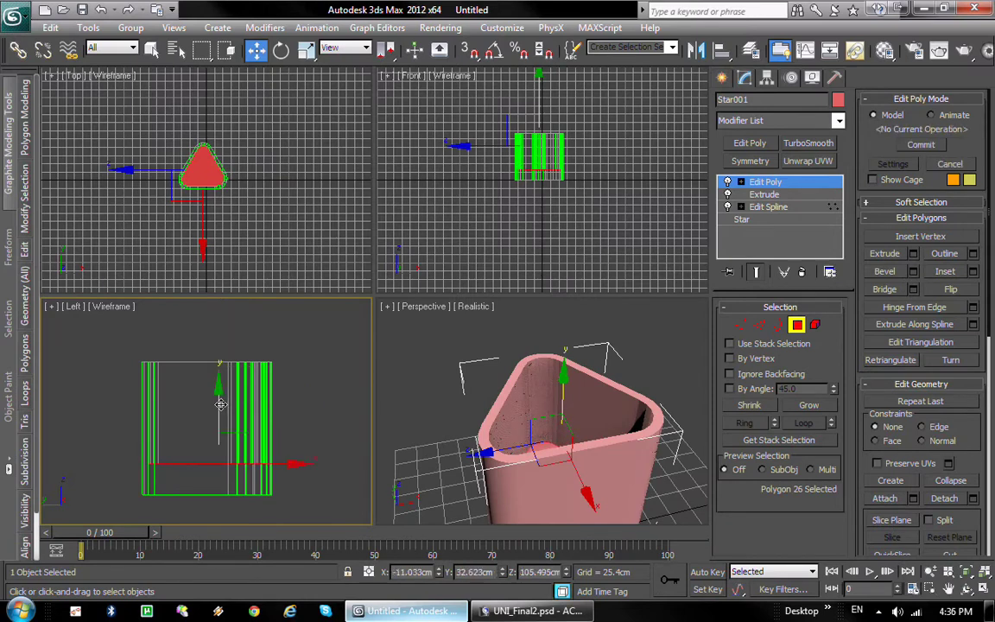
Maximize the Perspective viewport on the hollow interior and change its display style to Shaded.
middle_click_drag(496, 449, 497, 416, "alt")
key("alt+w")
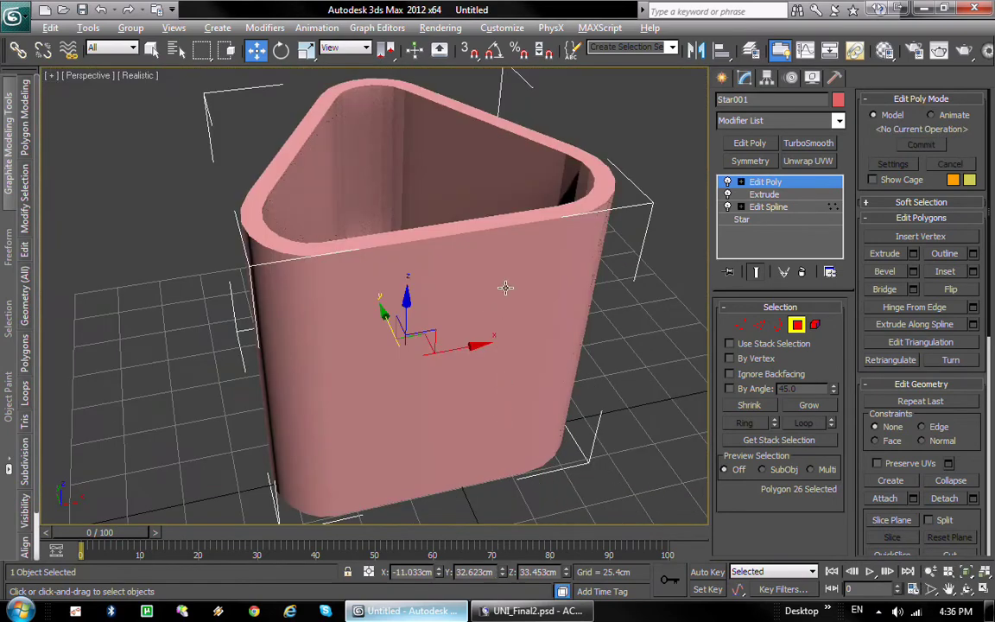
middle_click_drag(505, 288, 489, 396, "alt")
scroll(518, 345, "up", 4)
scroll(473, 377, "down", 4)
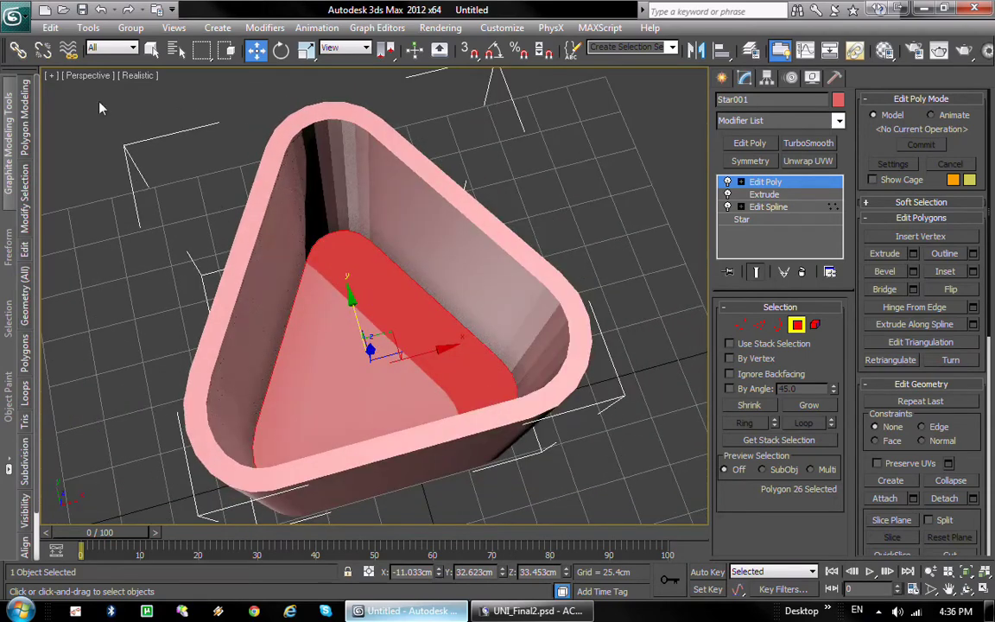
left_click(138, 75)
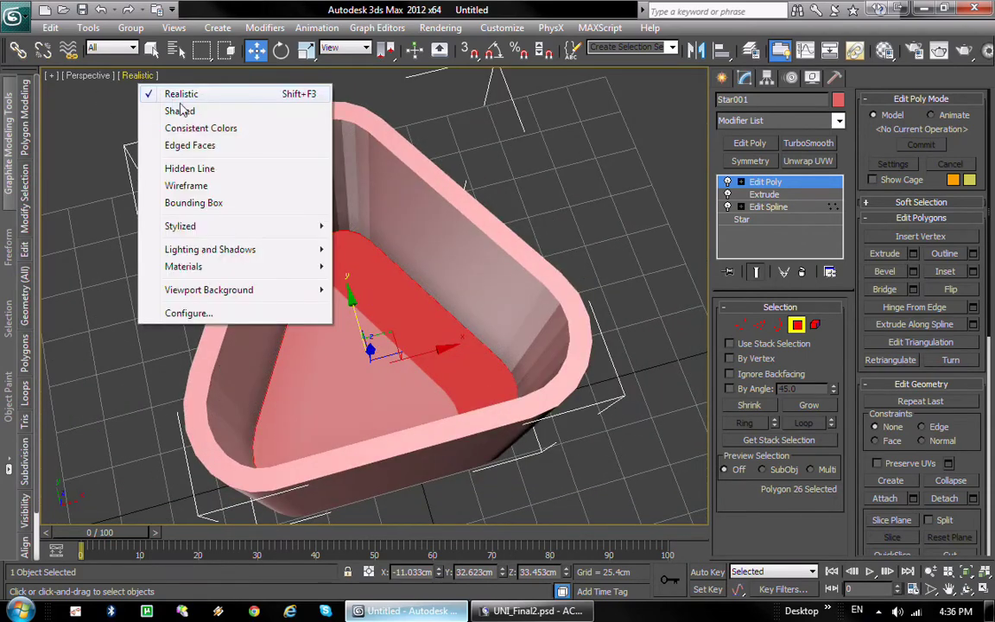
left_click(151, 111)
Inset the cavity floor polygon to leave a narrow border along the inner walls.
middle_click_drag(412, 303, 531, 236, "alt")
left_click(951, 274)
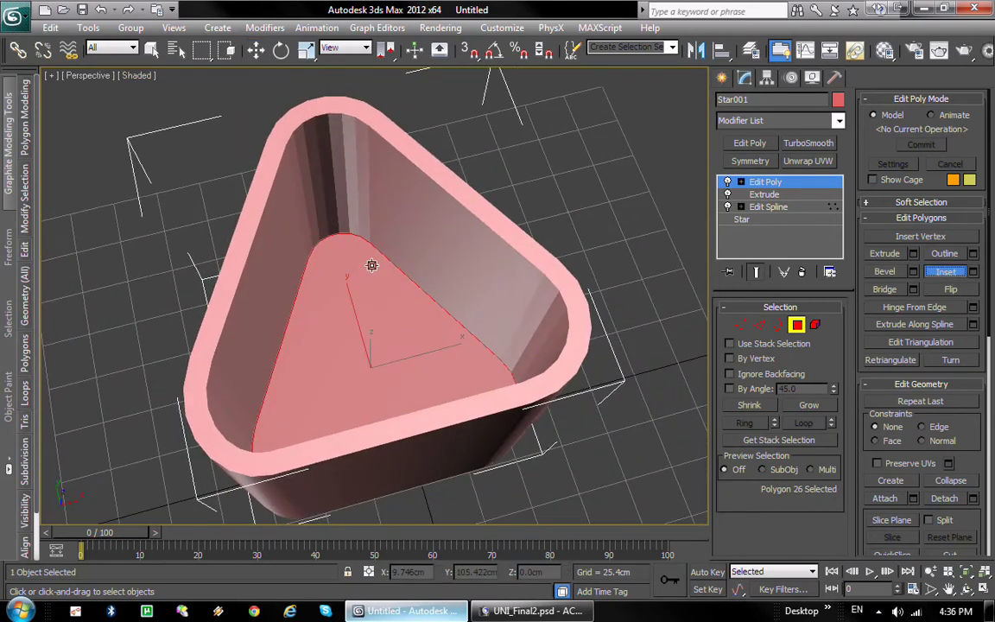
left_click_drag(405, 328, 384, 313)
Display edged faces and chamfer the full edge loop where the inner walls meet the cavity floor by 5.971 cm with 3 segments.
middle_click_drag(435, 355, 414, 363, "alt")
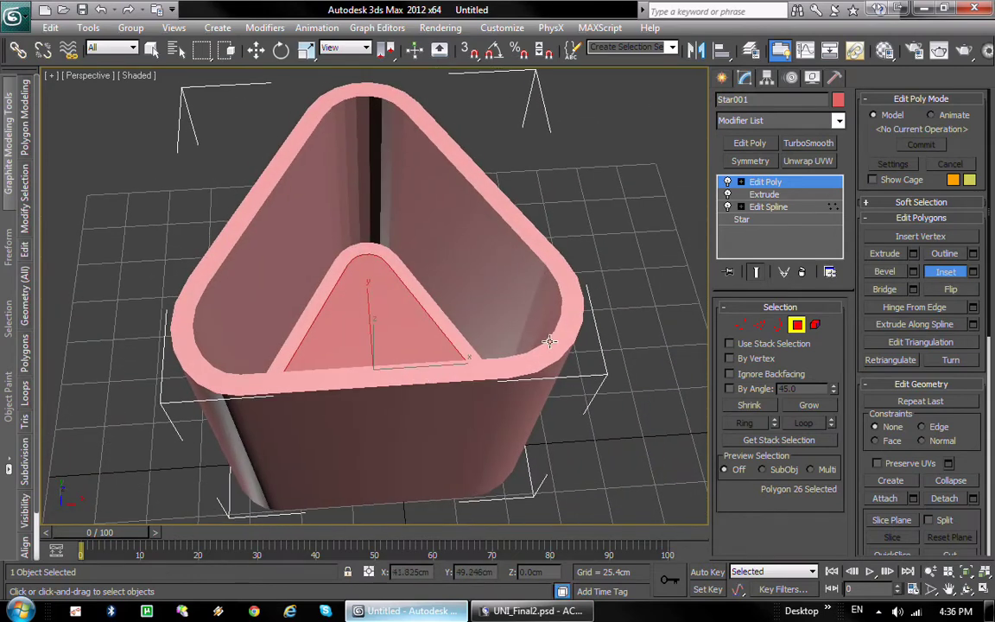
left_click(756, 324)
middle_click_drag(389, 243, 395, 249)
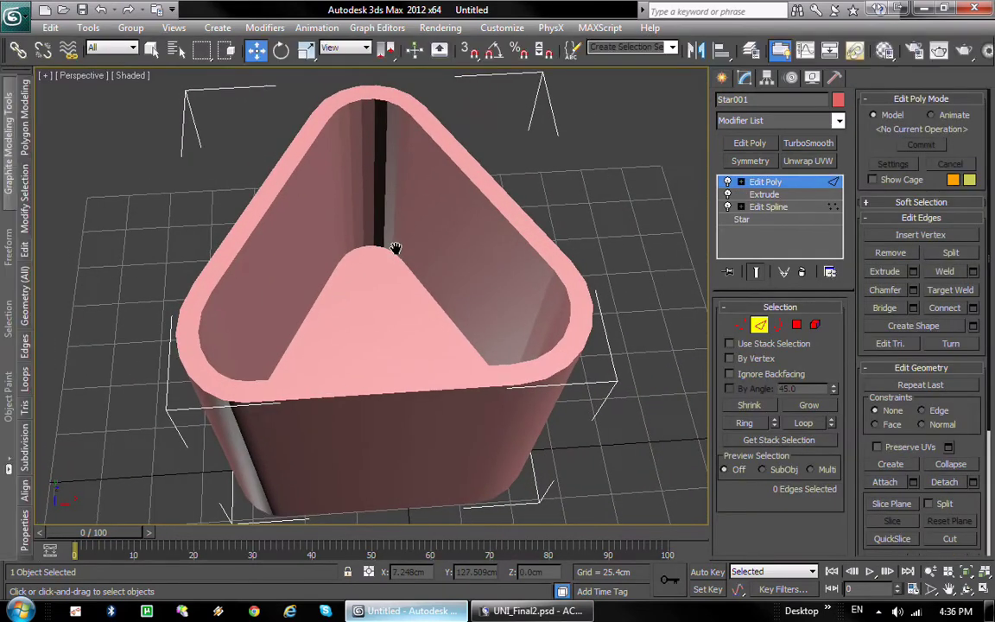
key("F4")
scroll(400, 261, "up", 6)
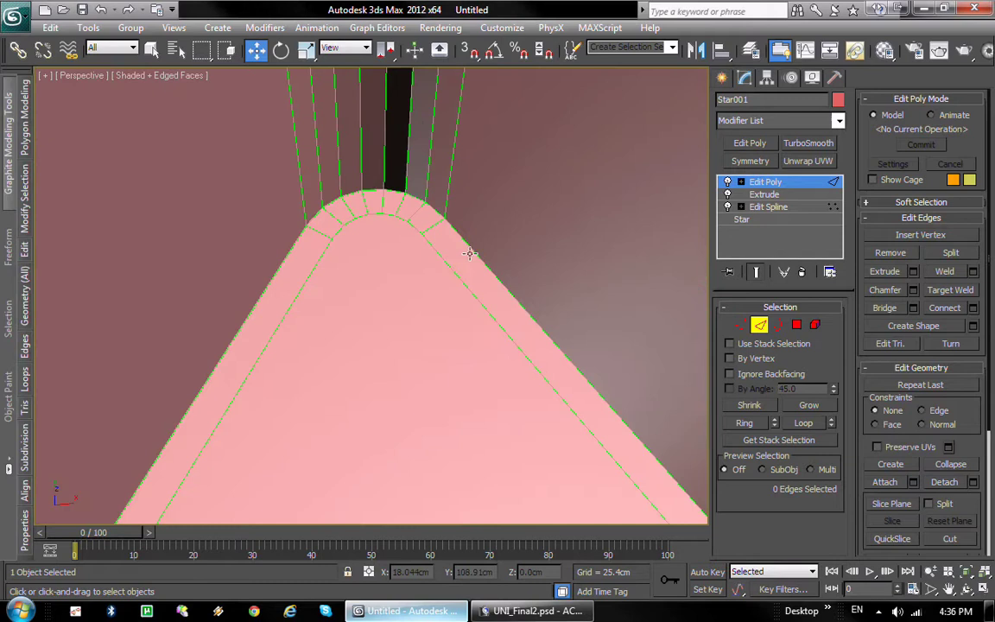
left_click(467, 245)
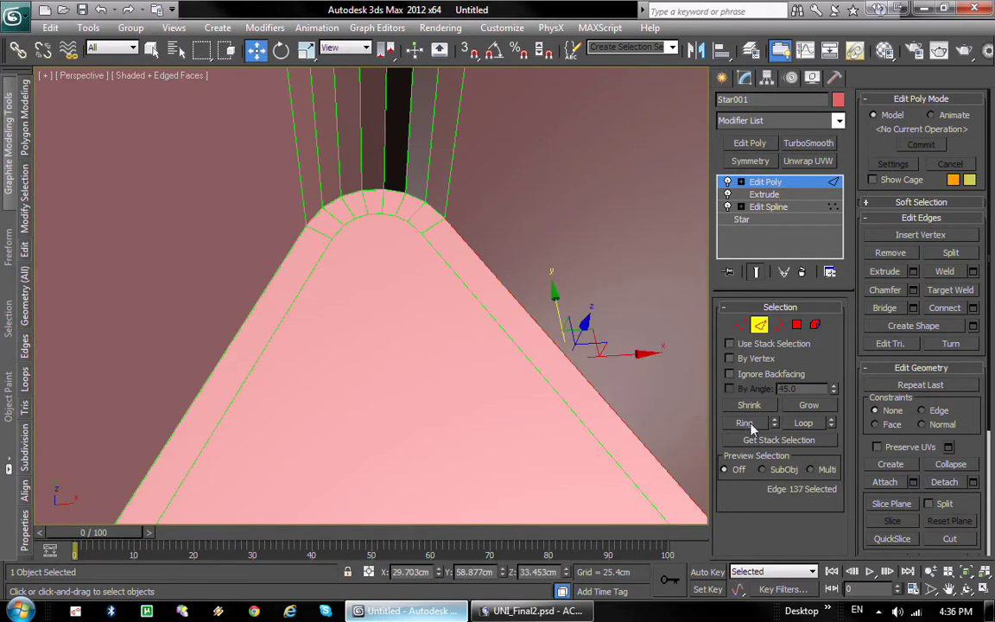
left_click(812, 423)
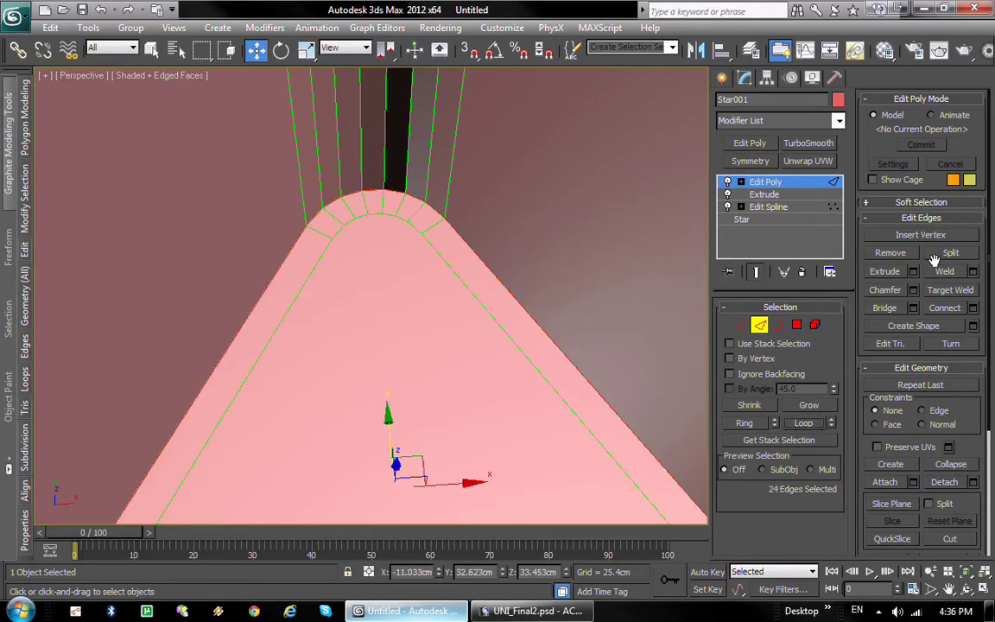
left_click(914, 291)
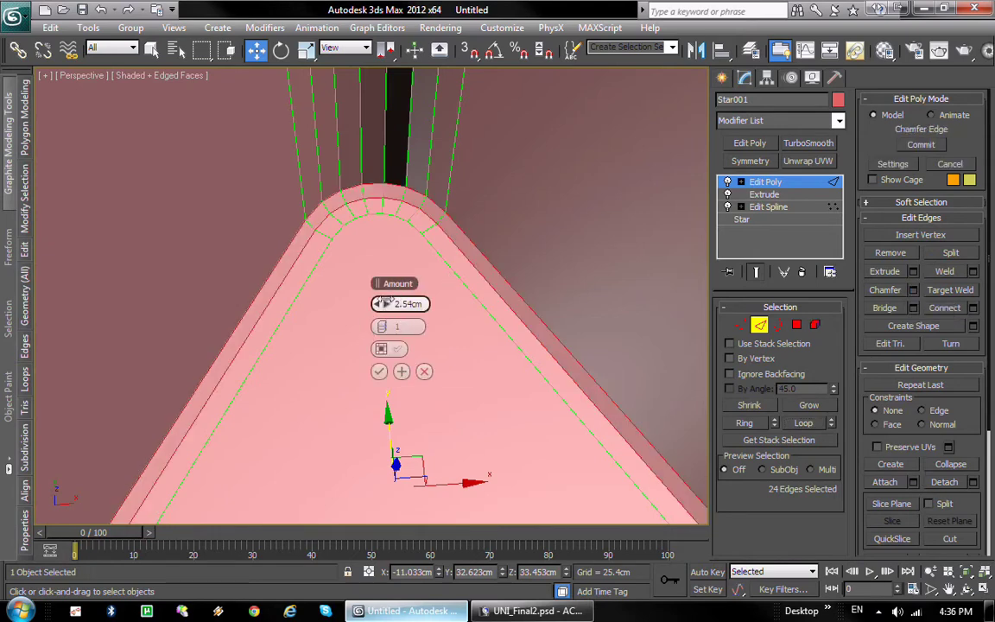
left_click(384, 303)
left_click(386, 327)
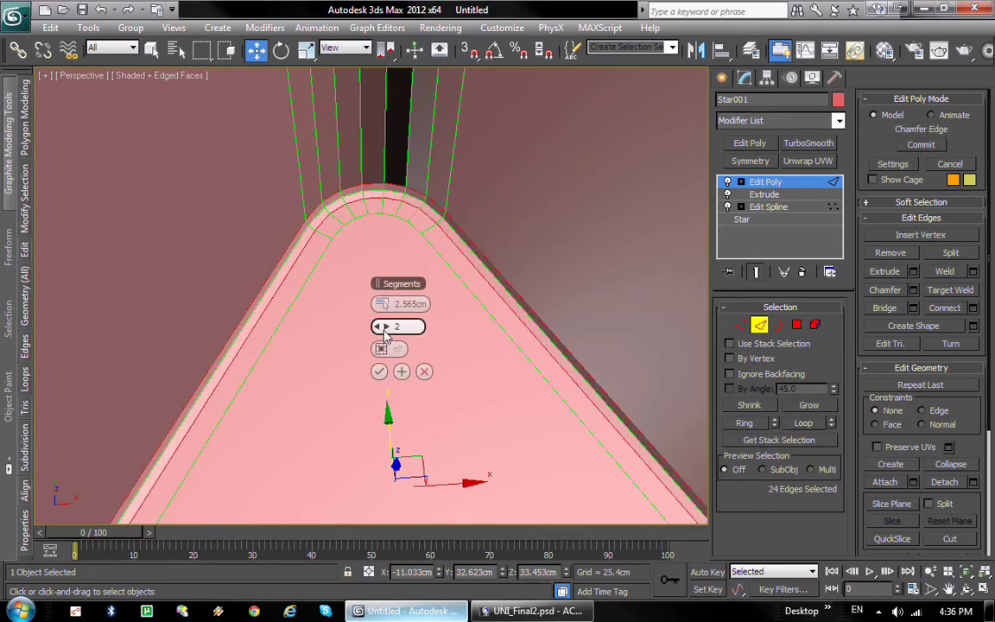
left_click(386, 328)
left_click_drag(386, 304, 386, 304)
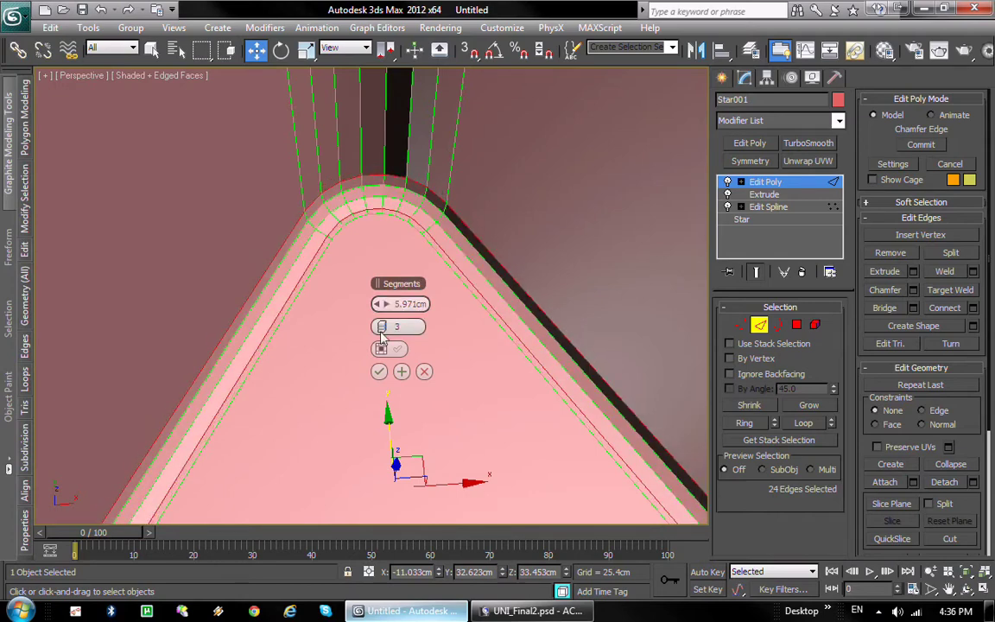
left_click(379, 371)
Chamfer the inner and outer edge loops of the rim together by 3.908 cm with 4 segments.
middle_click_drag(411, 375, 238, 238, "alt")
left_click(221, 164)
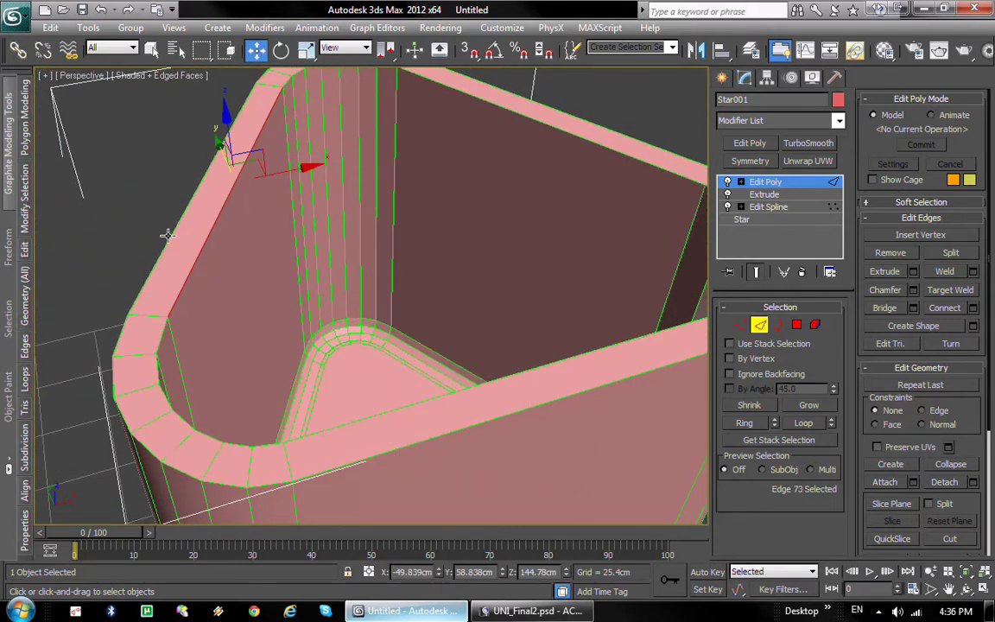
left_click(801, 423)
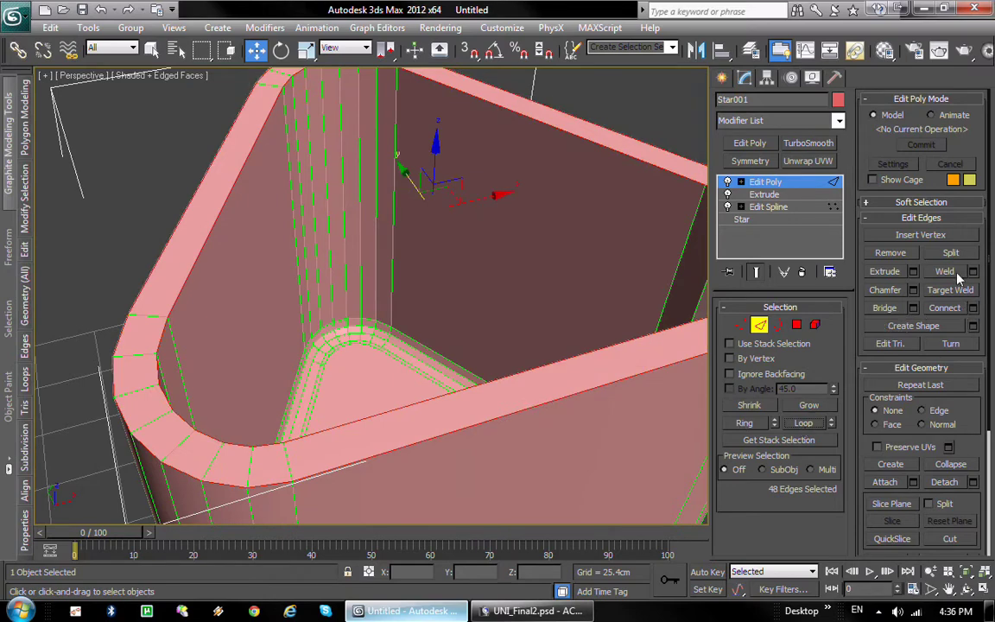
left_click(912, 289)
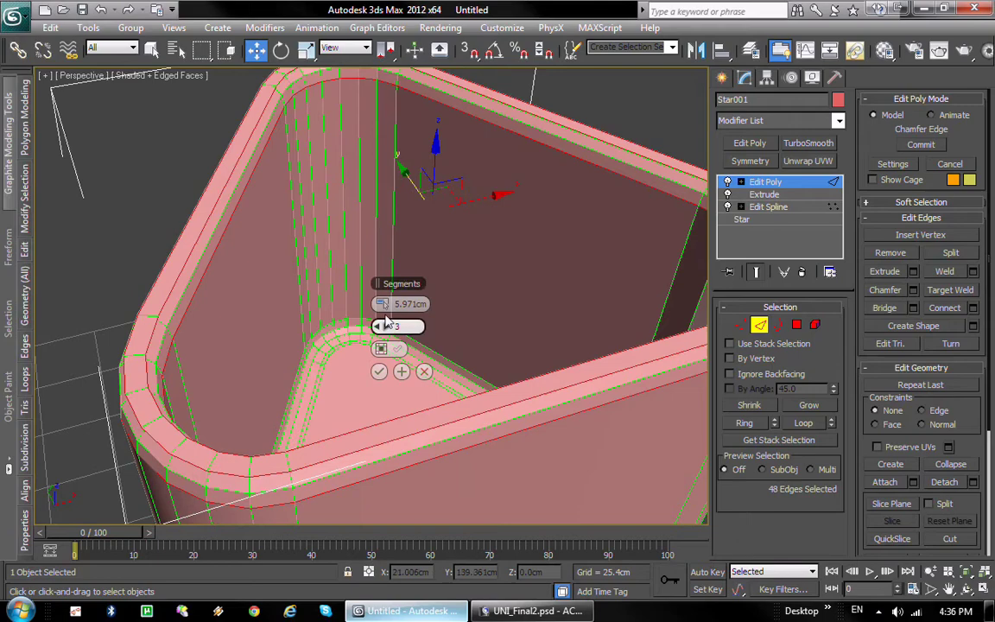
left_click_drag(381, 304, 381, 303)
left_click(385, 328)
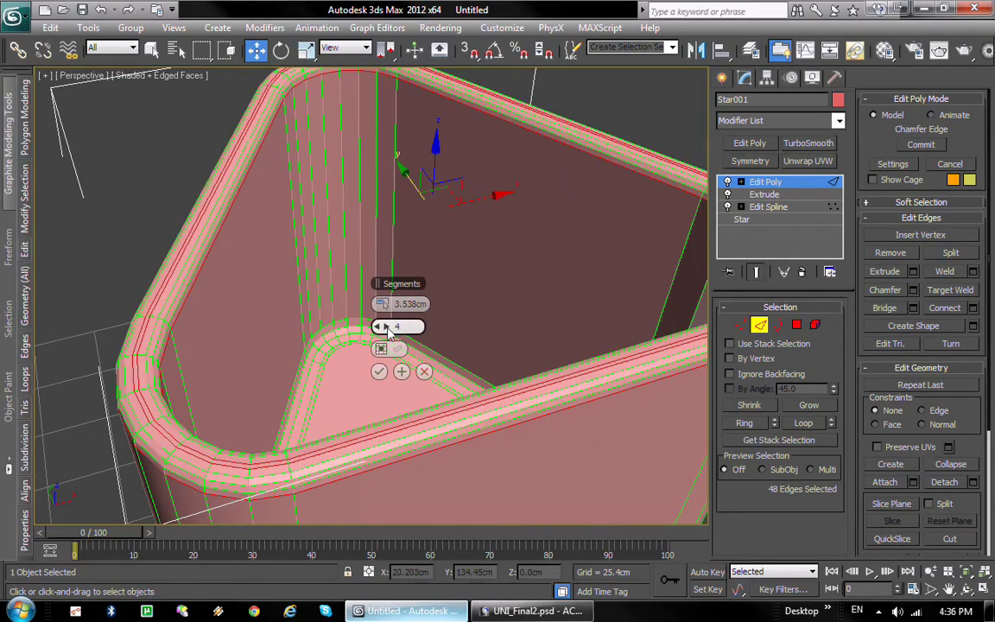
middle_click_drag(336, 403, 351, 373, "alt")
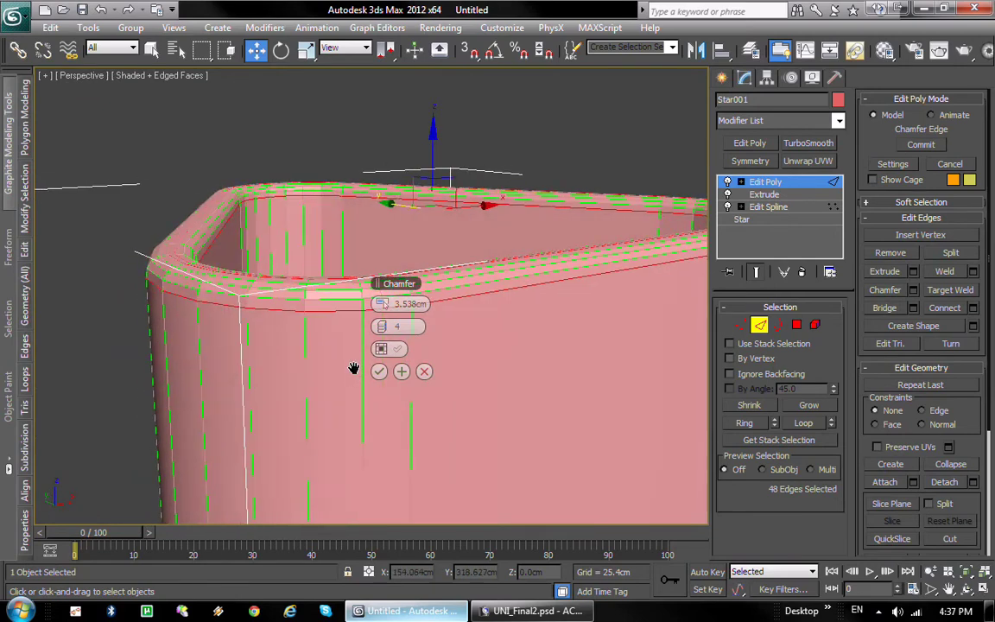
left_click_drag(381, 304, 380, 308)
middle_click_drag(144, 246, 185, 274, "alt")
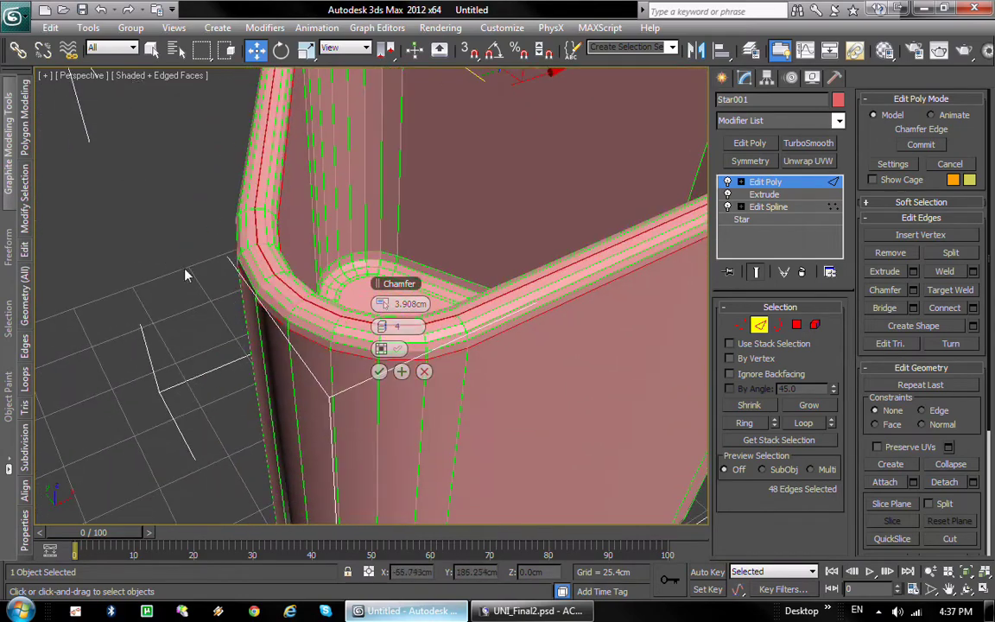
left_click(377, 371)
left_click(322, 305)
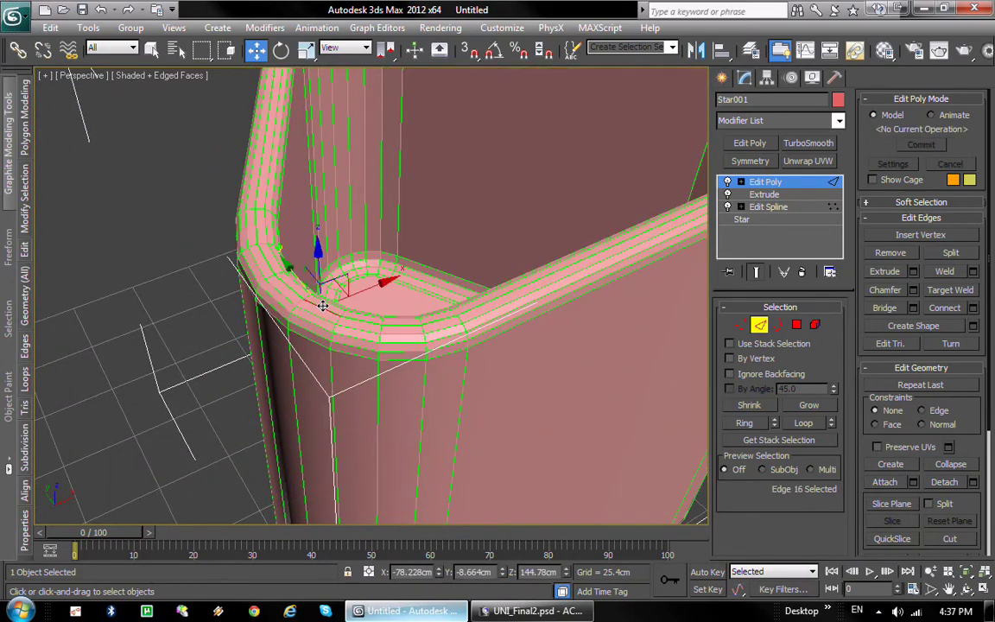
left_click(794, 428)
key("ctrl+d")
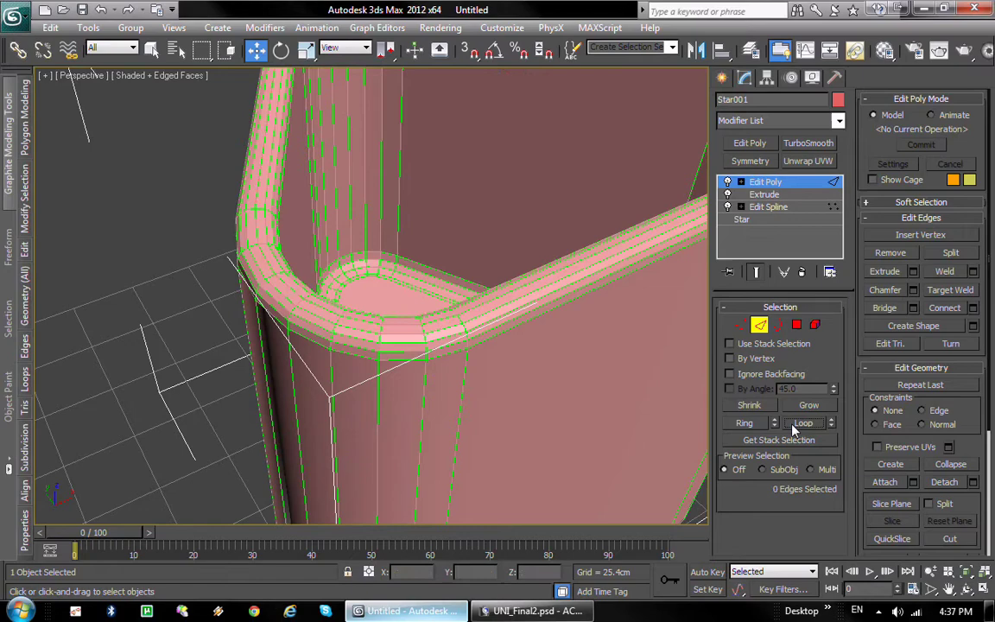
Inset the glass's underside polygon to leave a narrow border along the outer walls.
middle_click_drag(436, 154, 175, 202, "alt")
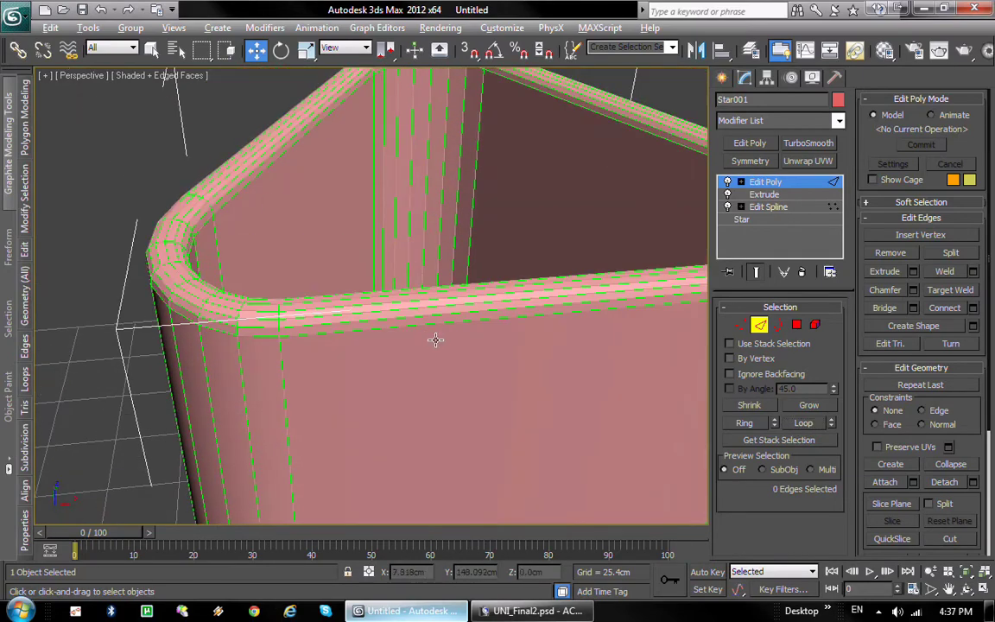
scroll(435, 340, "down", 1)
middle_click_drag(435, 339, 405, 249)
scroll(423, 328, "down", 4)
middle_click_drag(433, 356, 467, 262, "alt")
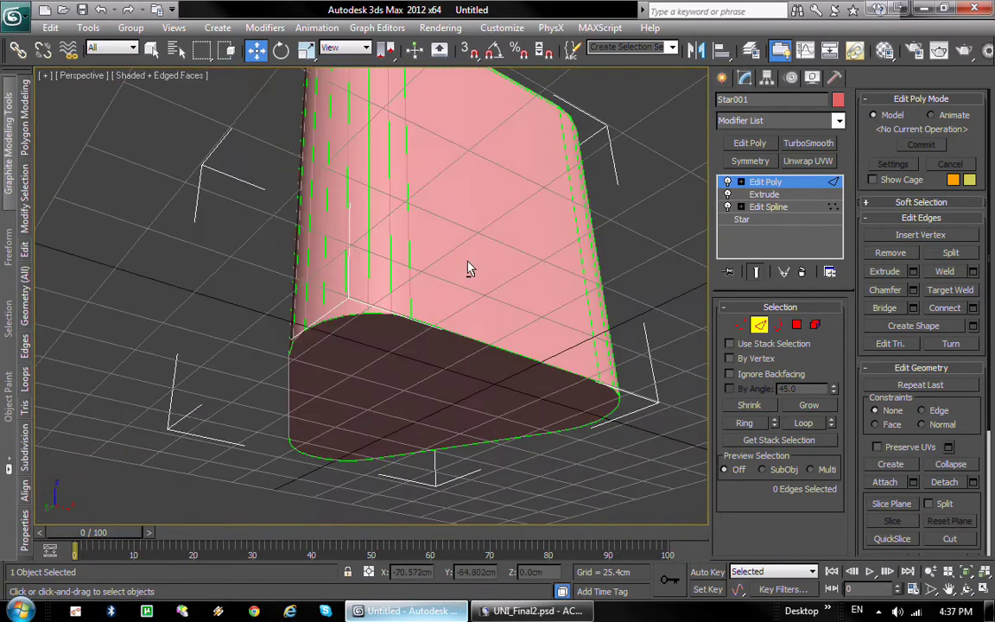
scroll(467, 268, "up", 6)
left_click(795, 325)
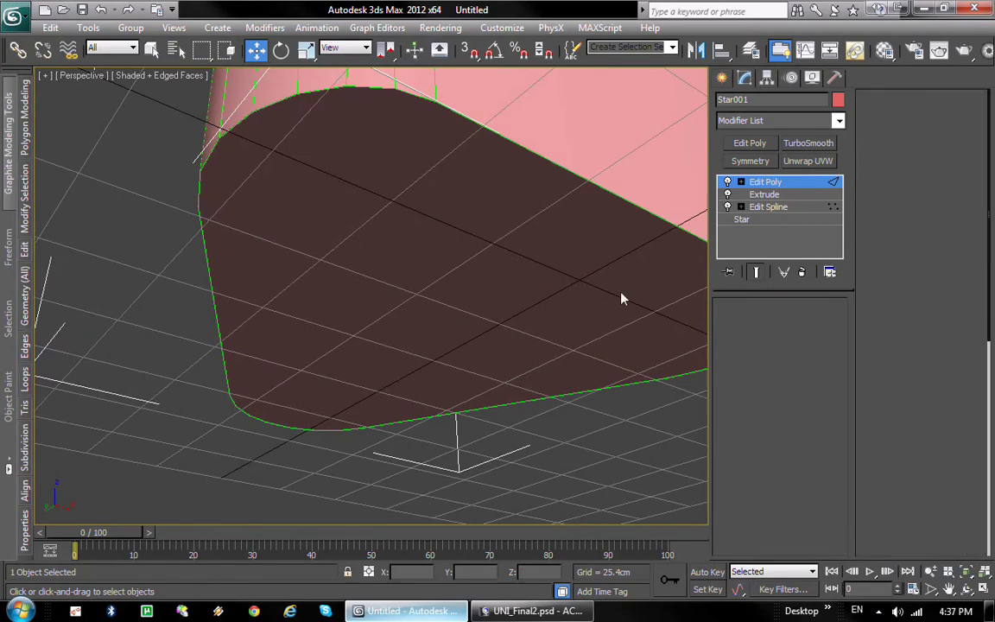
left_click(526, 263)
left_click(930, 273)
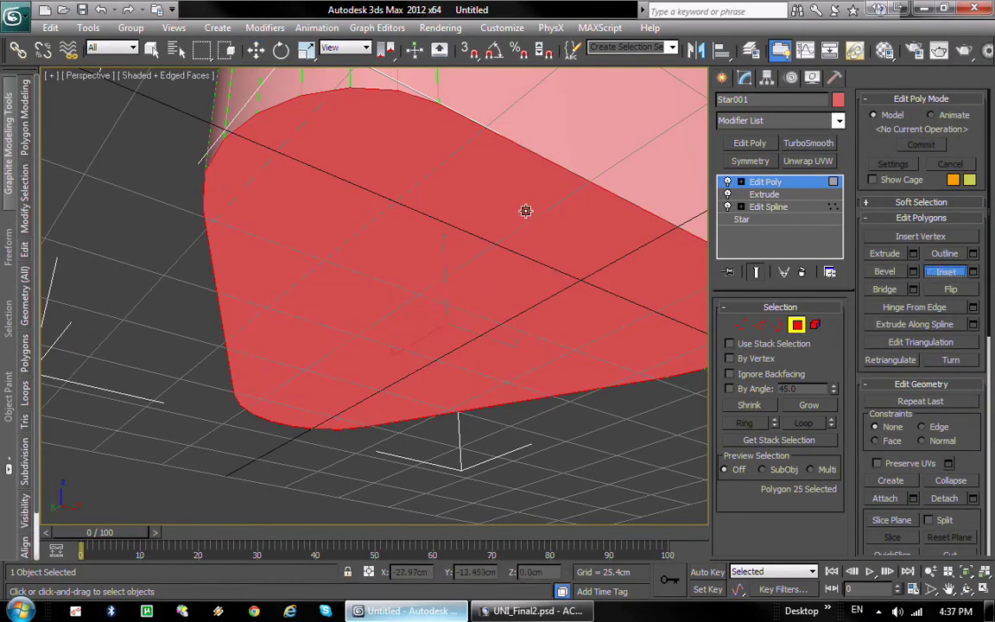
left_click_drag(525, 211, 512, 200)
Chamfer the full outer edge loop around the base by 3.908 cm with 4 segments.
middle_click_drag(512, 200, 497, 277, "alt")
left_click(758, 325)
left_click(502, 218)
key("w")
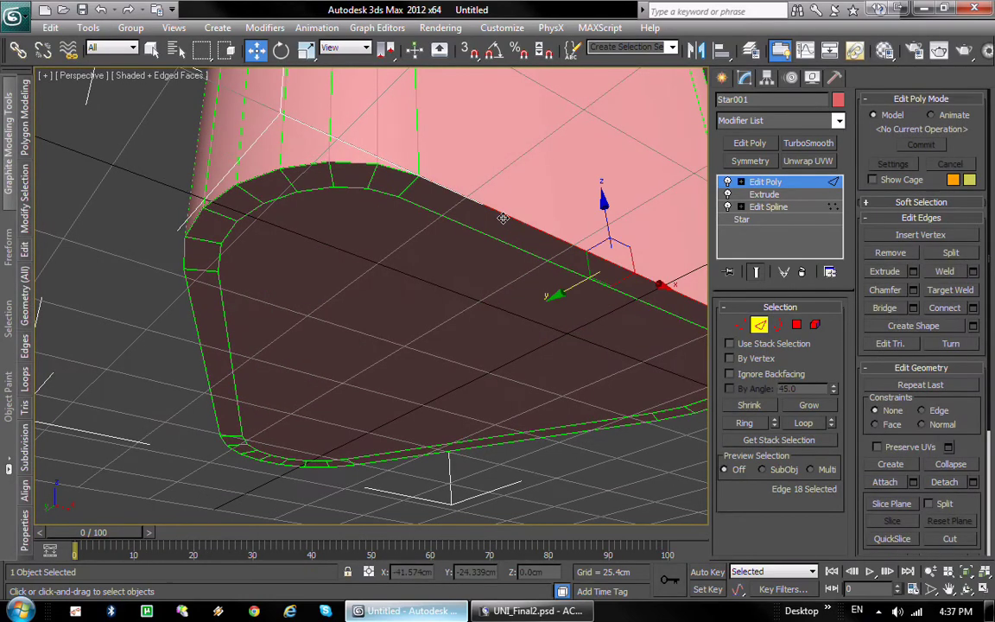
left_click(792, 423)
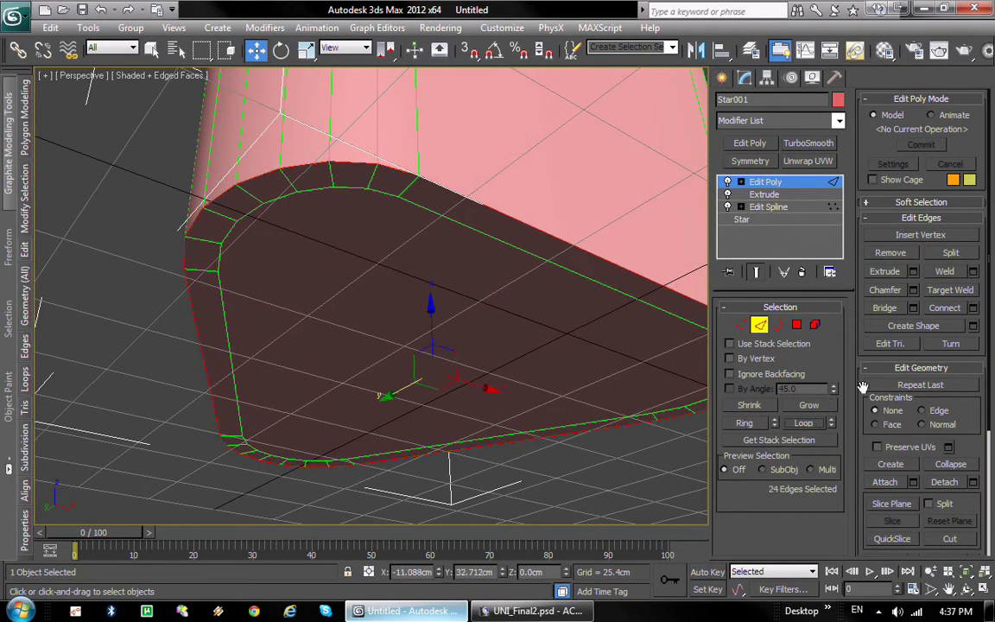
left_click(913, 290)
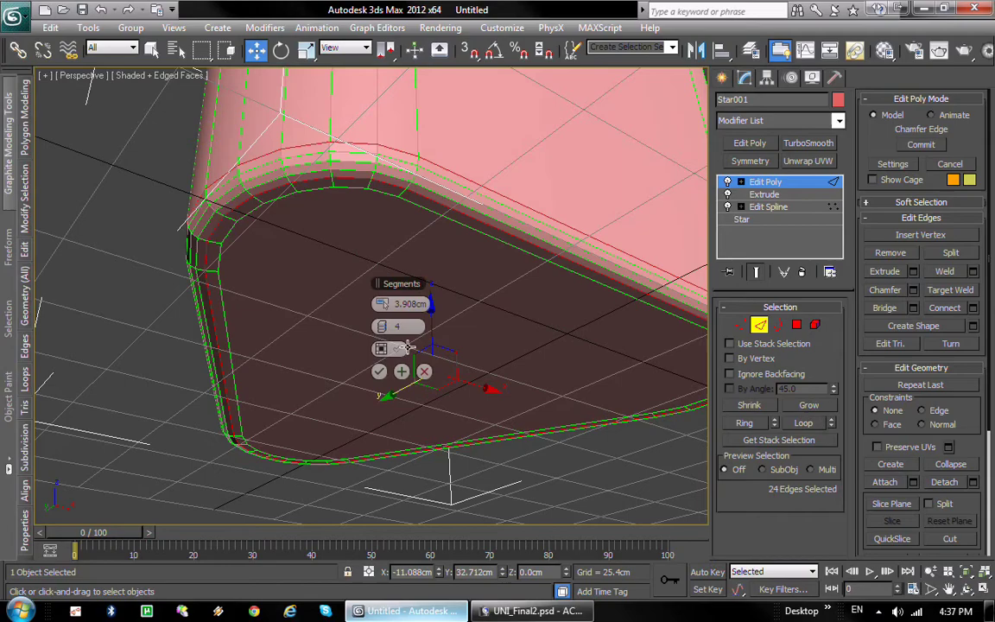
left_click(378, 371)
Inspect the chamfered rim and walls from several angles with the edged faces hidden.
middle_click_drag(417, 242, 372, 399, "alt")
scroll(375, 259, "down", 4)
middle_click_drag(374, 248, 404, 422, "alt")
mouse_move(405, 342)
middle_mouse_down("alt")
mouse_move(398, 420)
mouse_move(423, 307)
mouse_move(428, 373)
mouse_move(486, 329)
mouse_move(542, 386)
middle_mouse_up("alt")
key("F4")
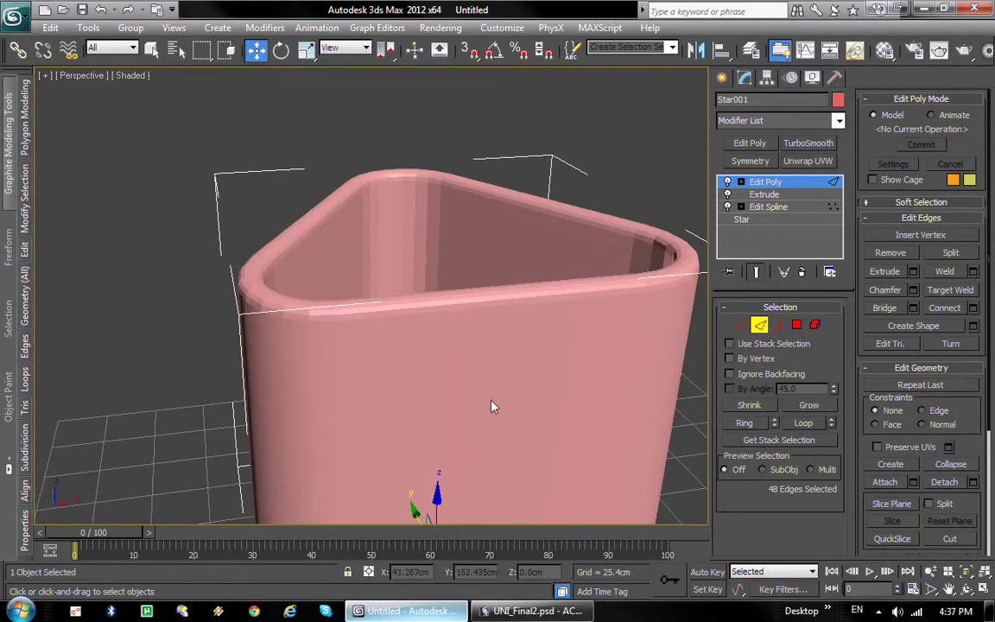
mouse_move(491, 406)
middle_mouse_down("alt")
mouse_move(469, 412)
mouse_move(500, 384)
mouse_move(529, 438)
mouse_move(496, 486)
mouse_move(529, 404)
mouse_move(499, 381)
middle_mouse_up("alt")
key("F4")
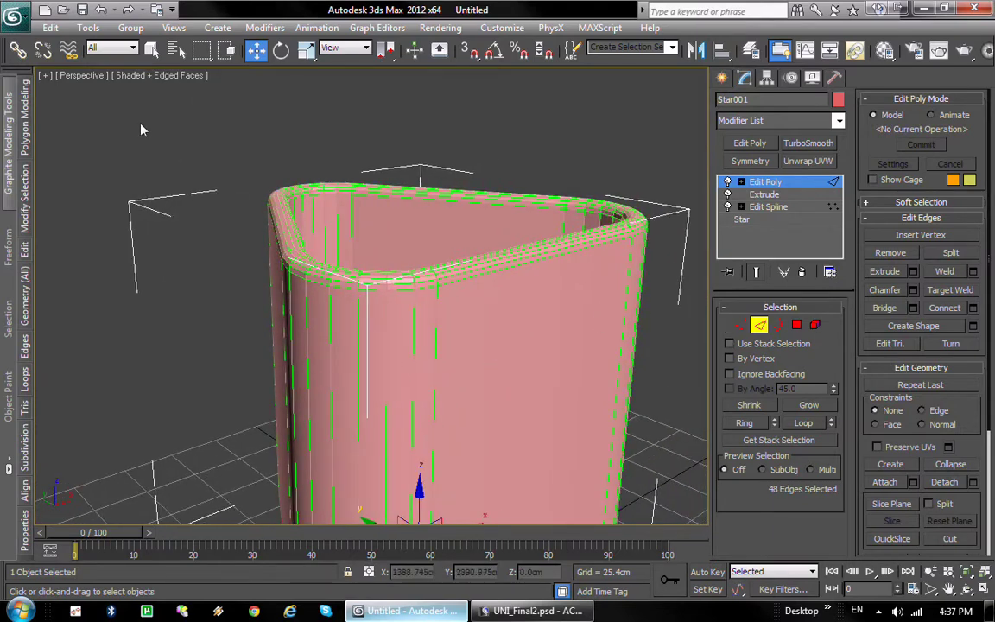
Insert supporting SwiftLoop edge loops just below the rim on the outer and inner walls and just above the base.
mouse_move(31, 256)
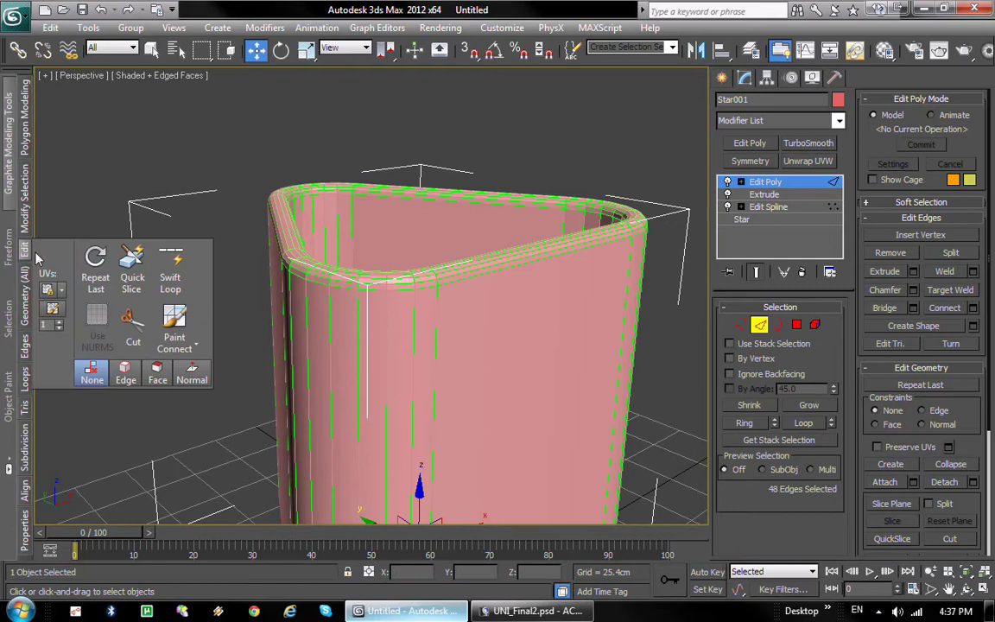
left_click(170, 268)
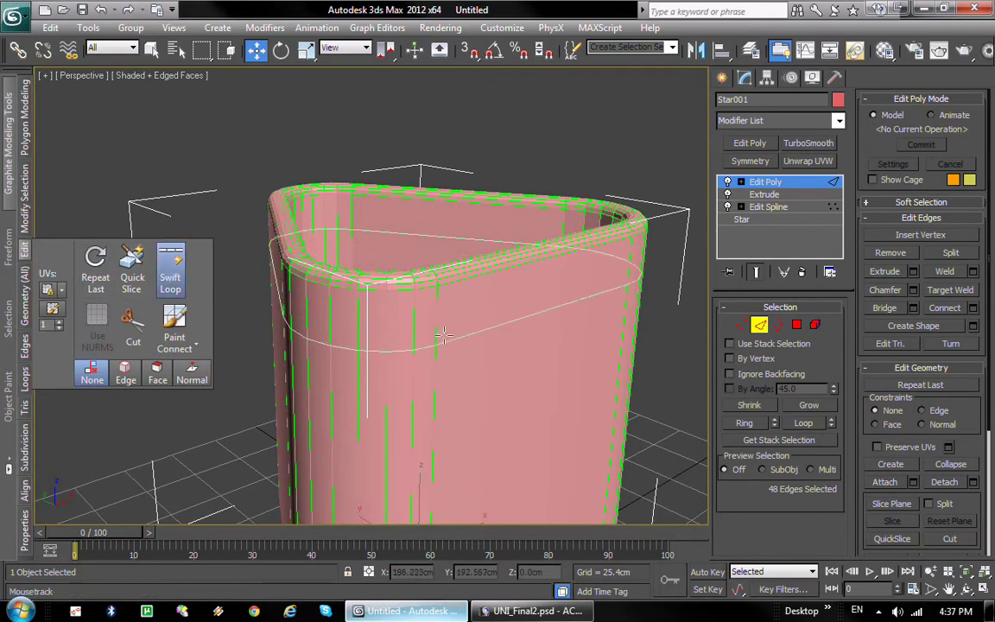
left_click(381, 307)
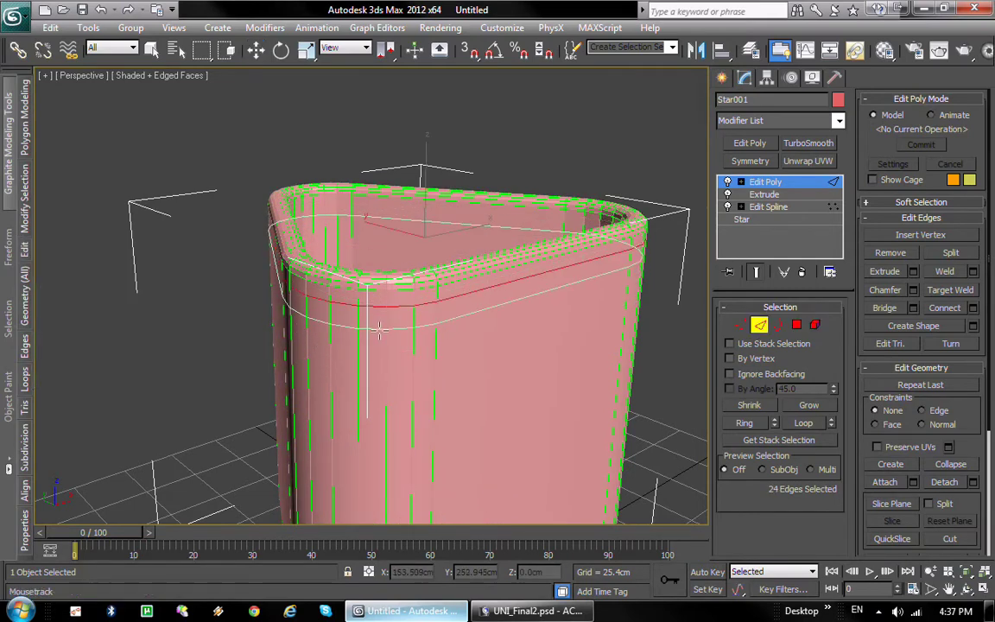
middle_click_drag(436, 484, 442, 300)
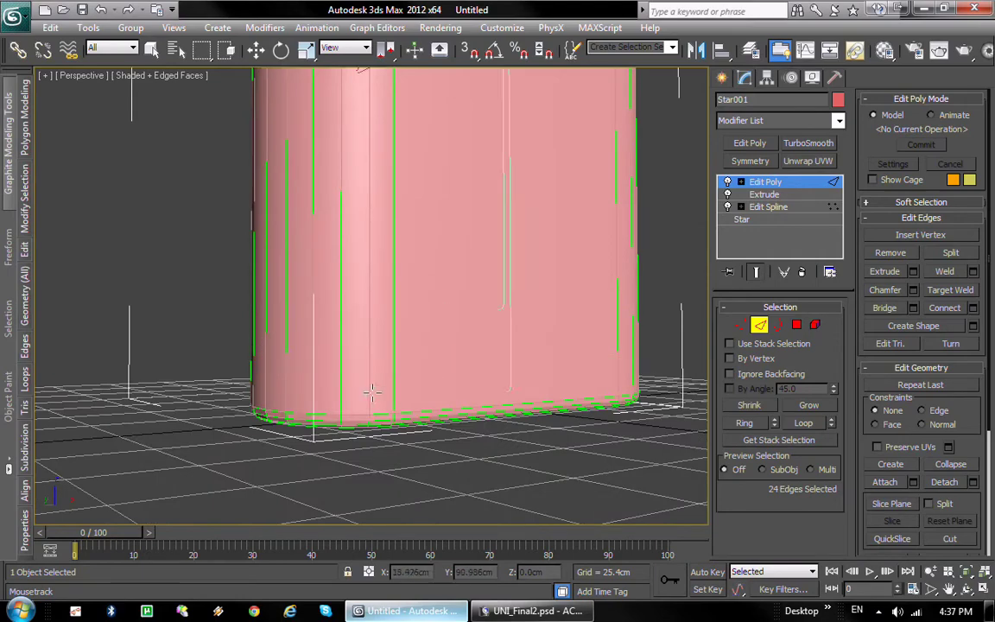
middle_click_drag(388, 376, 397, 139, "alt")
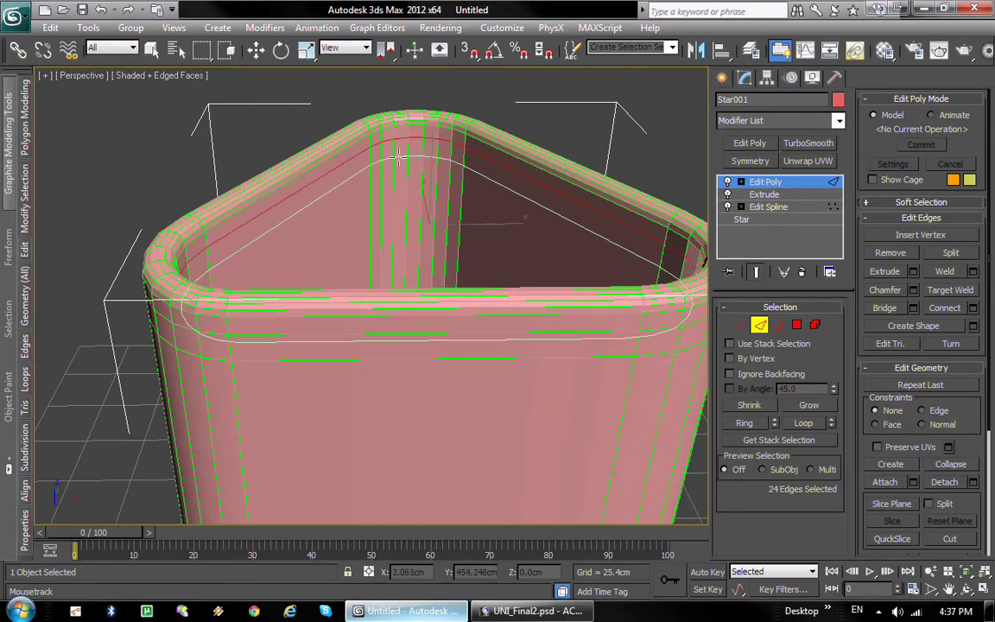
left_click(402, 155)
middle_click_drag(445, 357, 474, 421, "alt")
right_click(464, 274)
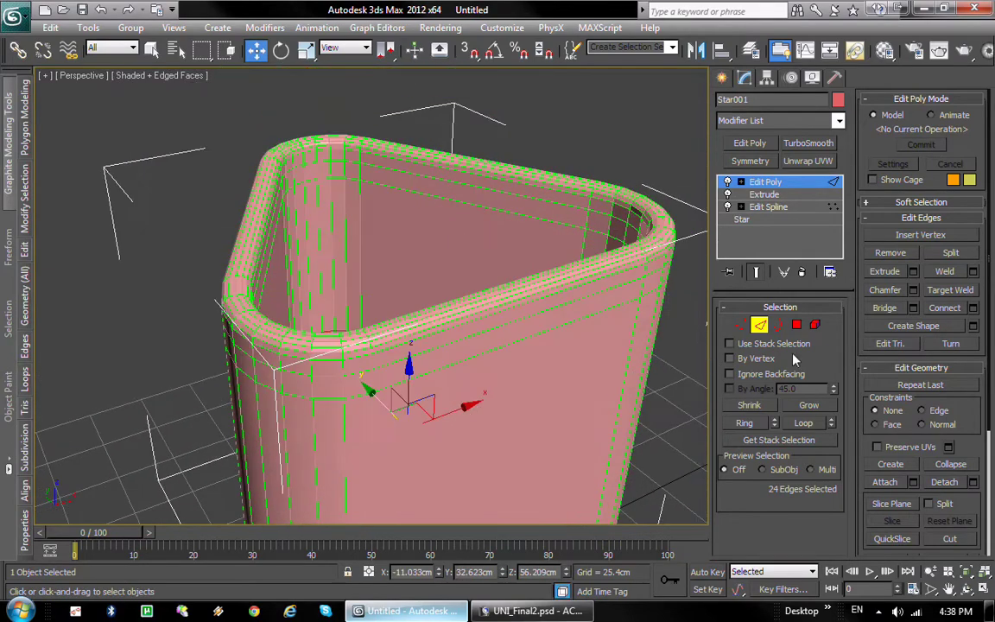
Clear the smoothing groups of all polygons and auto smooth them at 45, then hide the edged faces.
left_click(795, 325)
key("ctrl+a")
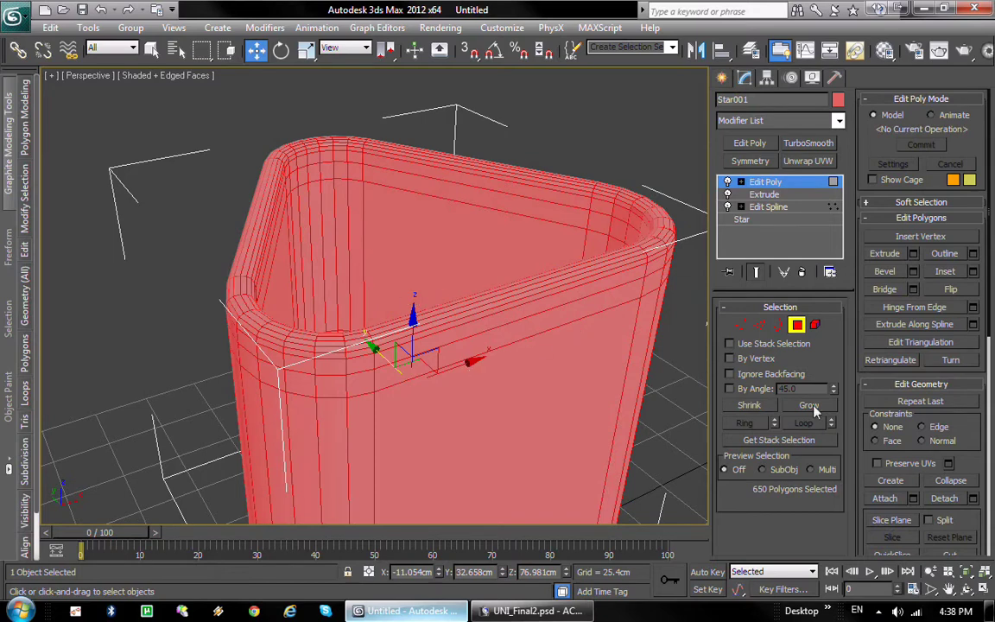
left_click_drag(936, 453, 965, 82)
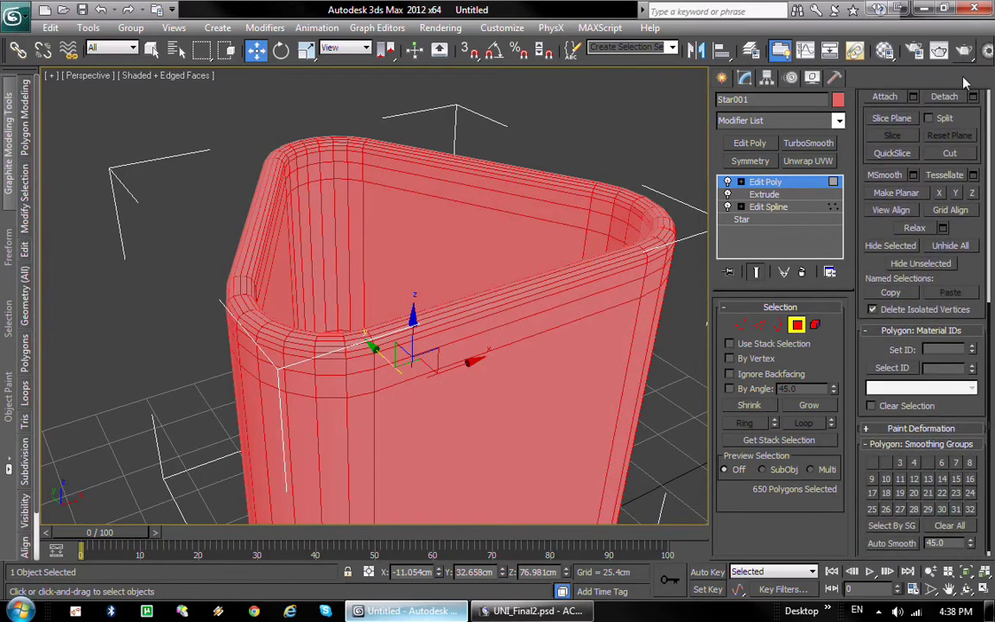
left_click(937, 528)
left_click(897, 543)
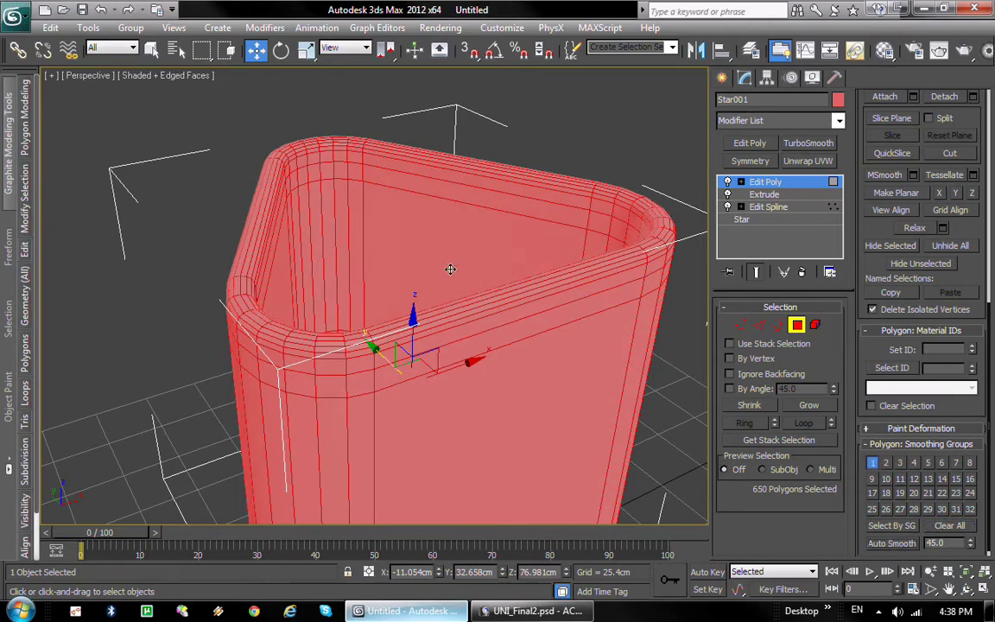
left_click(485, 117)
mouse_move(473, 278)
middle_mouse_down()
mouse_move(443, 319)
mouse_move(393, 285)
mouse_move(515, 442)
mouse_move(575, 393)
mouse_move(472, 338)
mouse_move(487, 423)
mouse_move(480, 397)
mouse_move(465, 426)
middle_mouse_up()
key("F4")
scroll(480, 397, "up", 5)
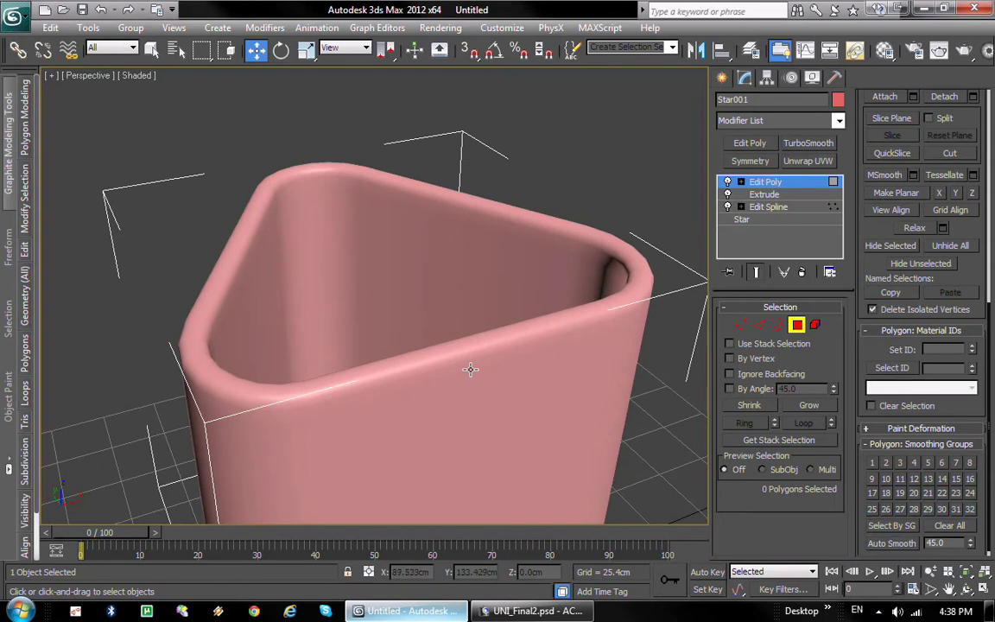
Add a TurboSmooth modifier with 2 iterations, Isoline Display and Explicit Normals, and display edged faces.
left_click(807, 143)
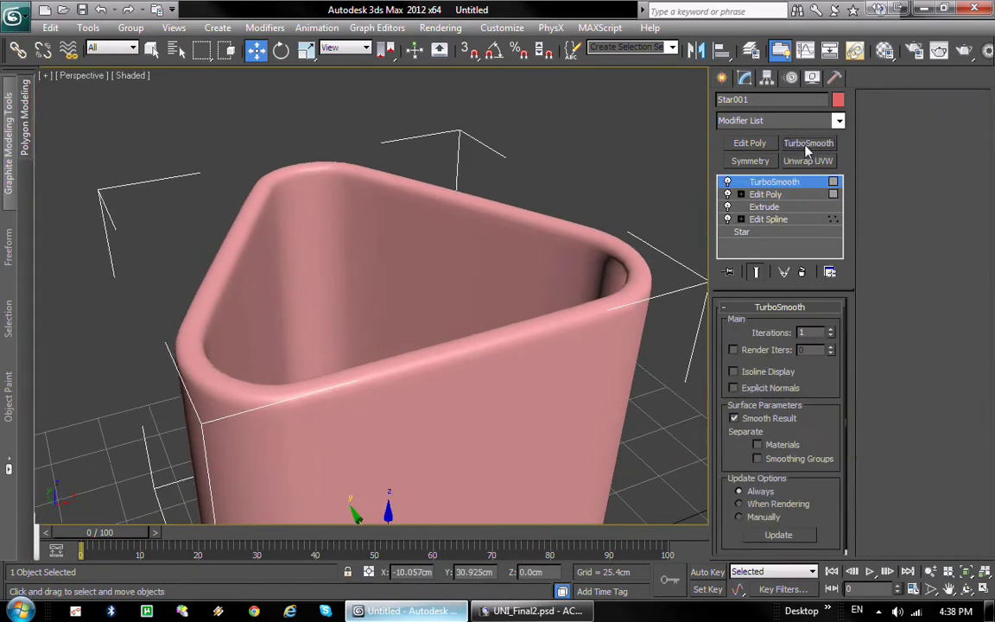
left_click(831, 336)
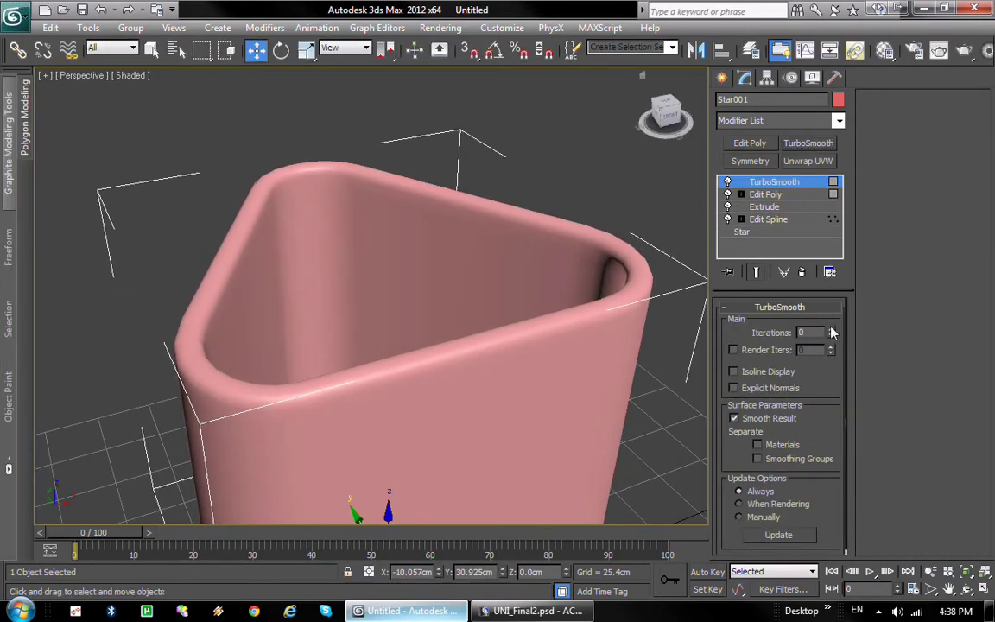
left_click(743, 393)
middle_click_drag(594, 386, 564, 384)
key("F4")
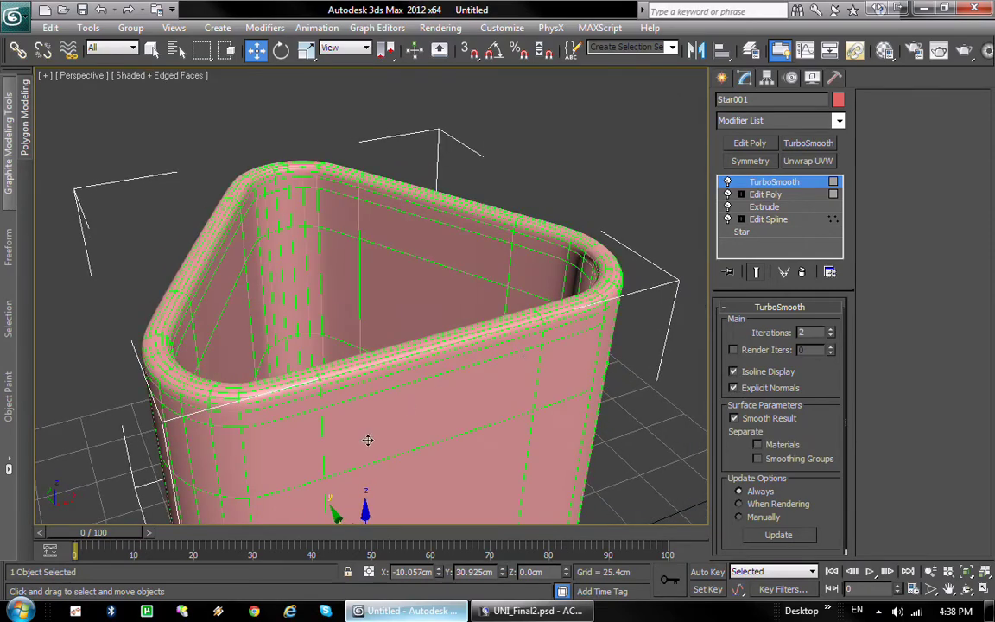
Return to the Edit Poly level below TurboSmooth and inset the flat underside polygon again by a narrow border.
middle_click_drag(391, 377, 466, 225, "alt")
key("F4")
middle_click_drag(499, 279, 552, 185)
scroll(520, 250, "up", 4)
middle_click_drag(519, 250, 691, 231, "alt")
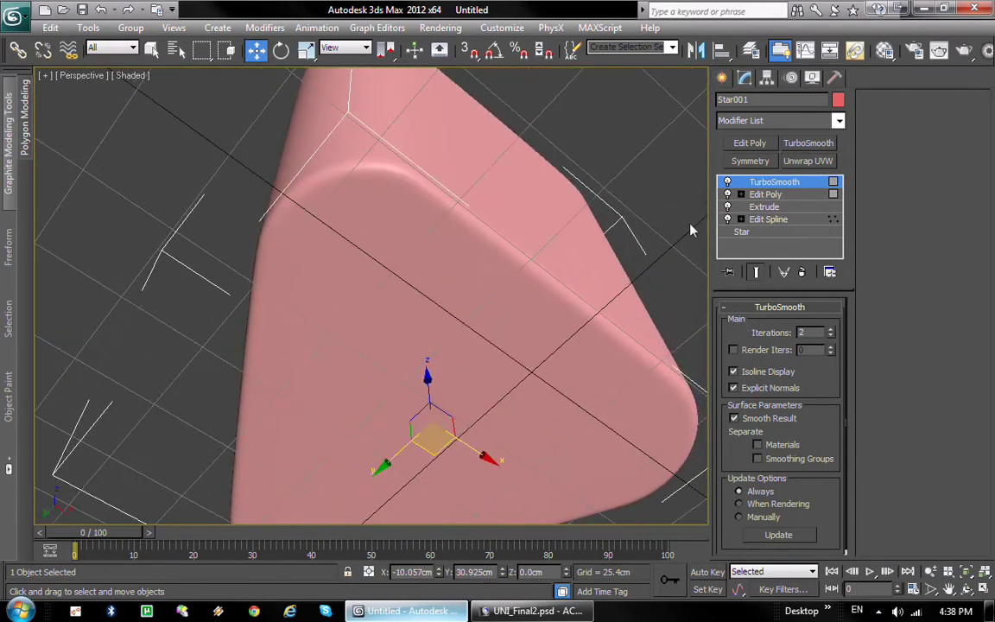
left_click(765, 194)
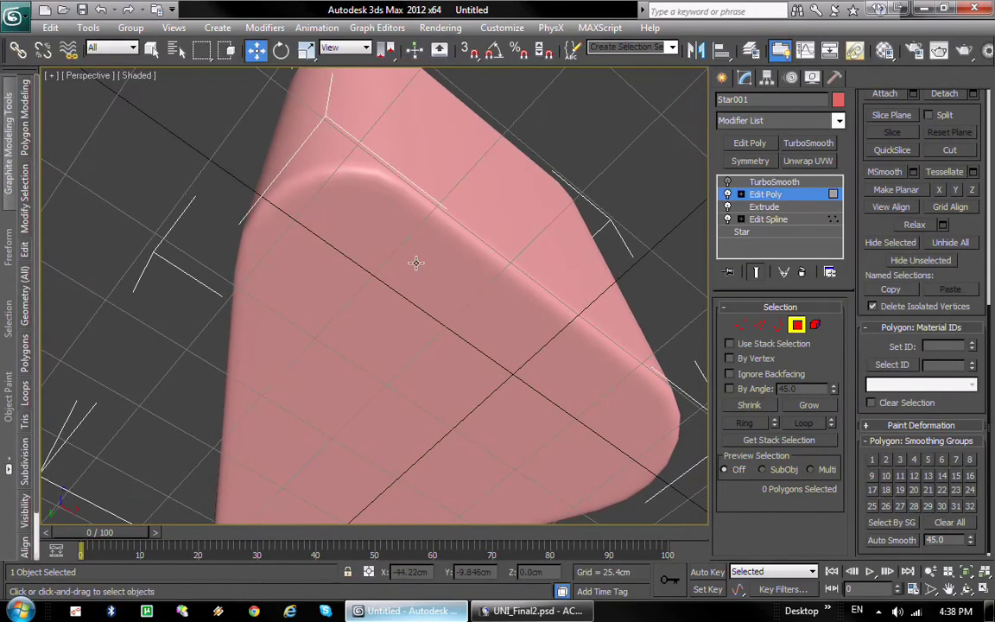
key("F4")
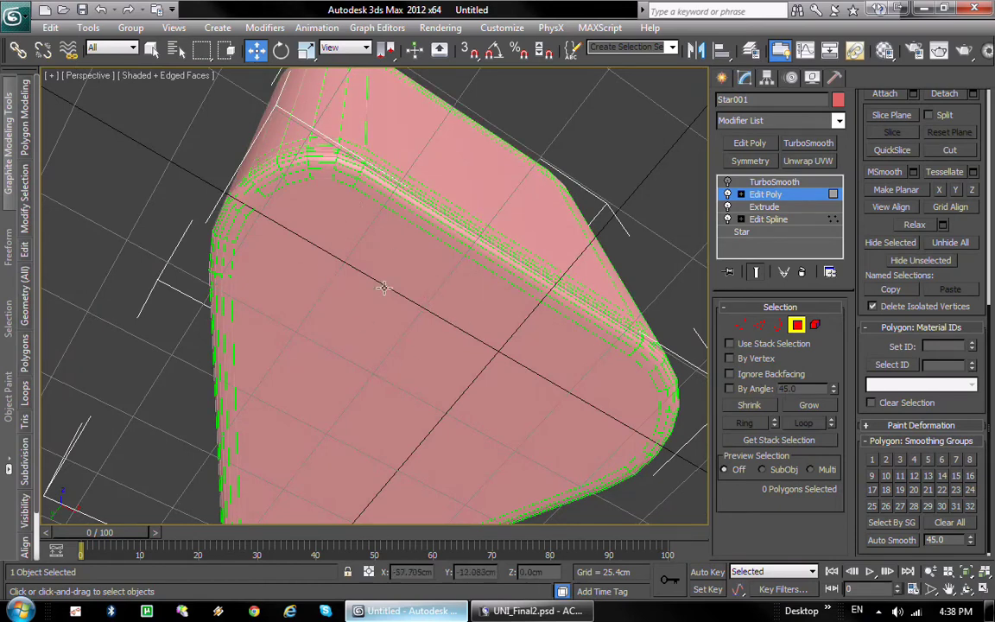
left_click(344, 300)
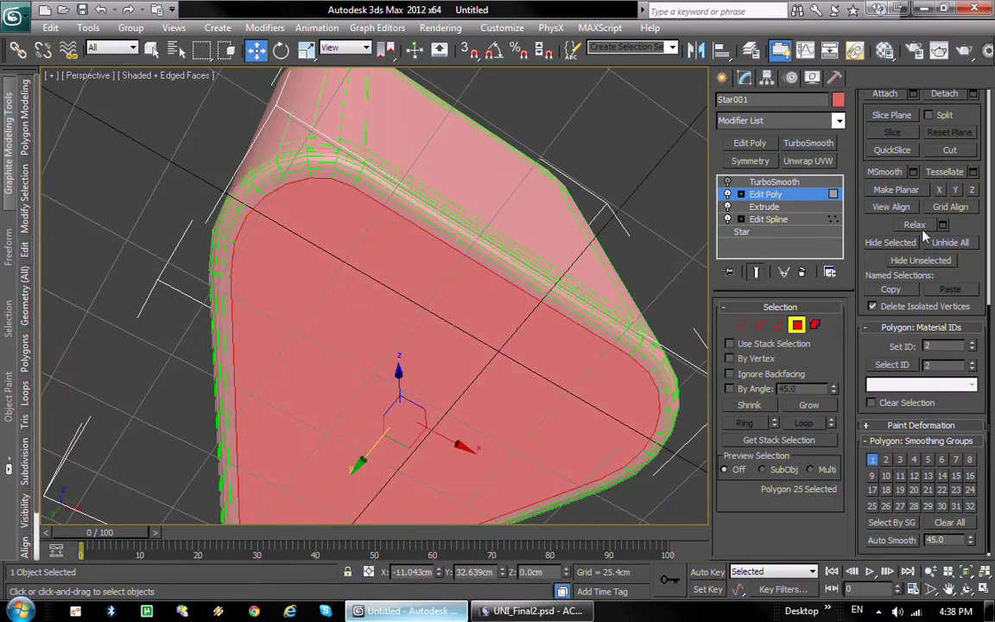
left_click_drag(965, 261, 965, 525)
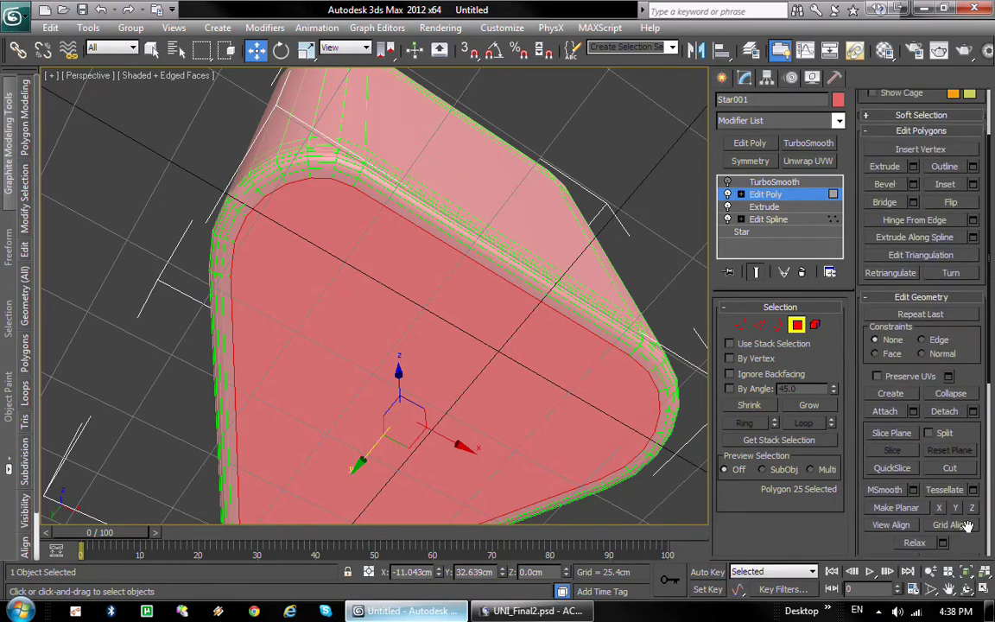
left_click(946, 185)
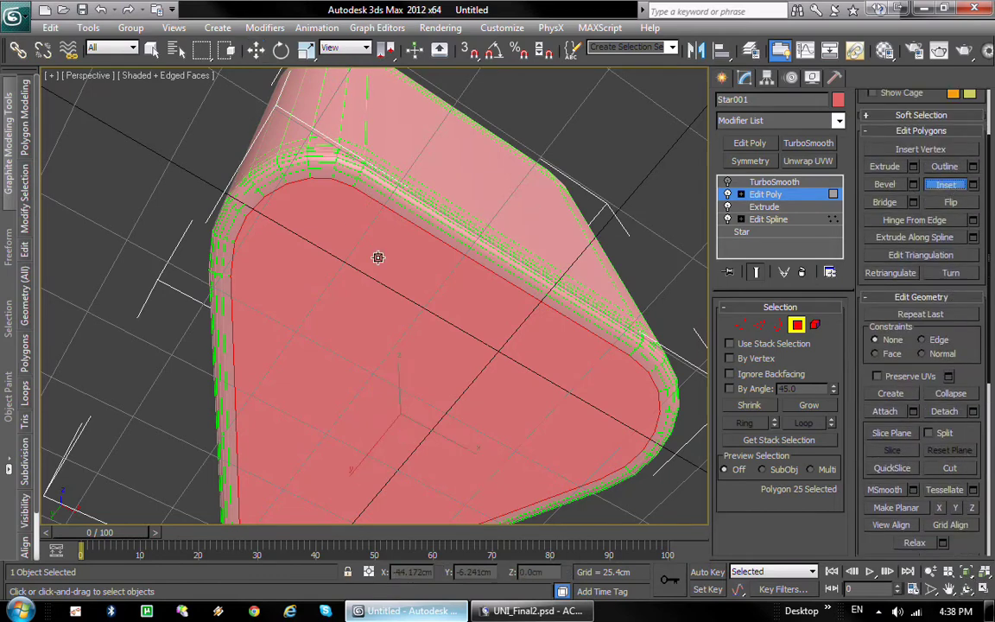
left_click_drag(368, 255, 372, 282)
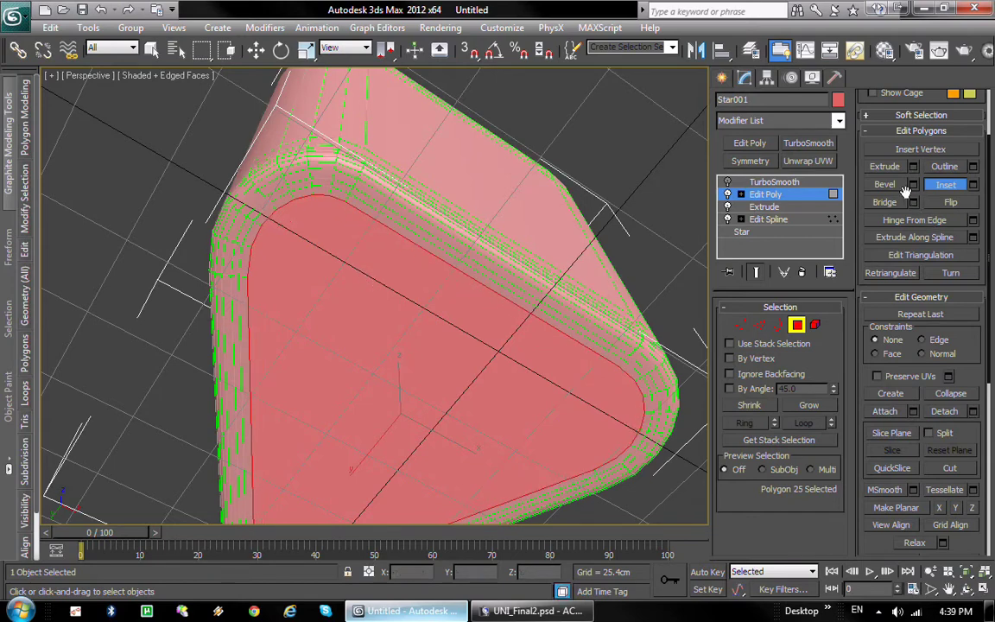
Select the complete ring of short edges crossing the innermost border on the underside.
left_click(760, 325)
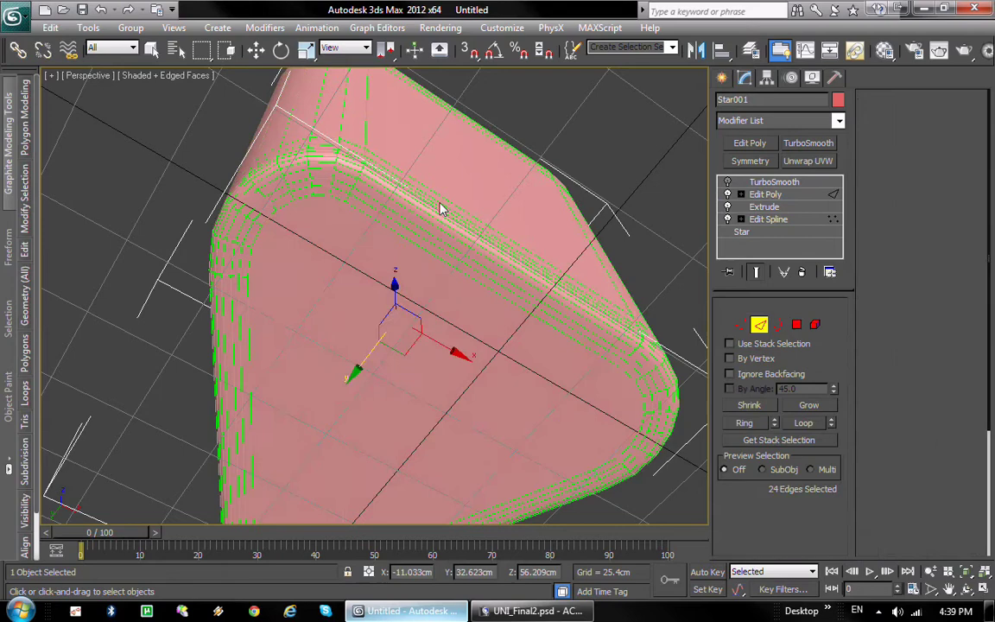
left_click(342, 196)
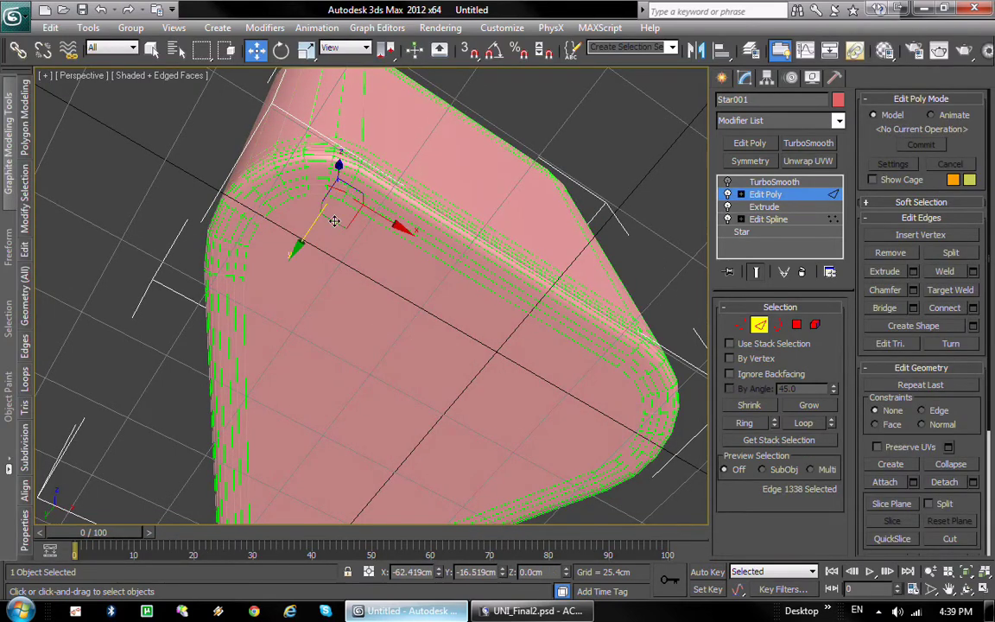
scroll(332, 221, "up", 5)
scroll(341, 316, "down", 5)
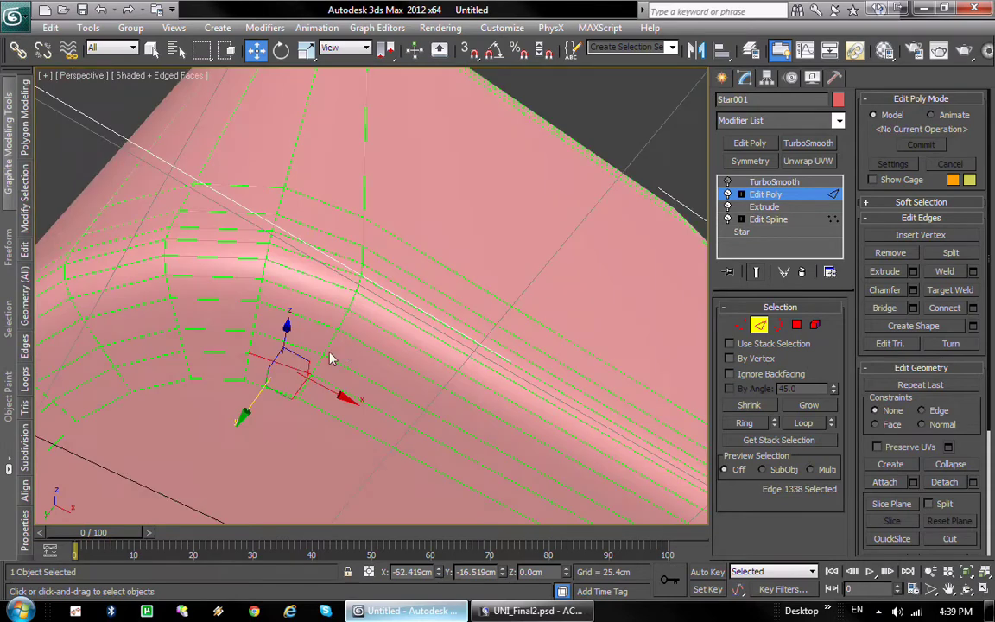
left_click(248, 372)
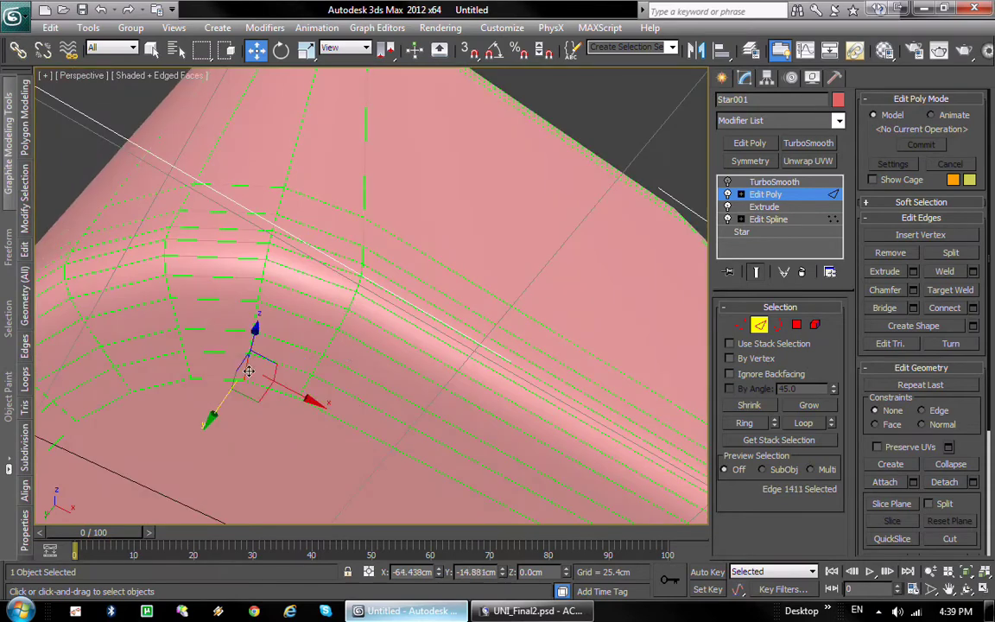
left_click(744, 422)
scroll(412, 328, "up", 5)
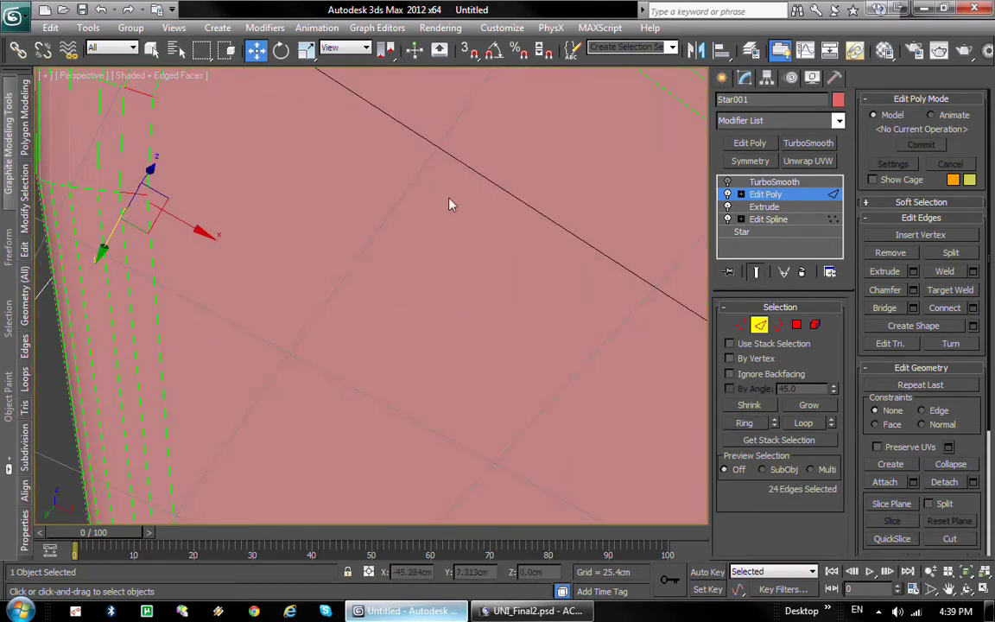
scroll(407, 310, "down", 5)
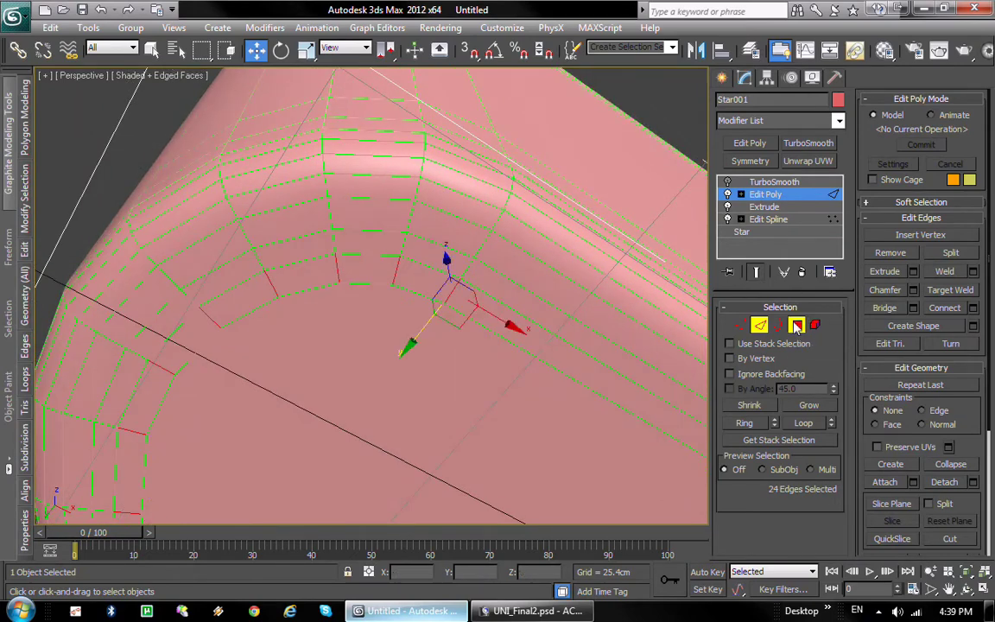
Convert the edge ring to its border polygons and bevel them with height -1.448 cm and outline -0.864 cm.
left_click(795, 325, "ctrl")
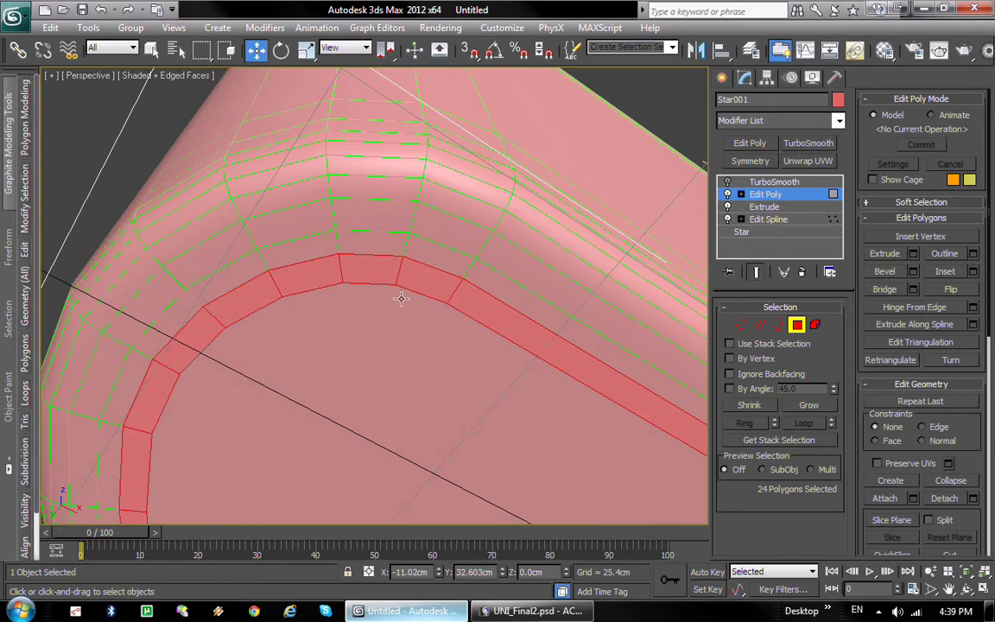
left_click(912, 271)
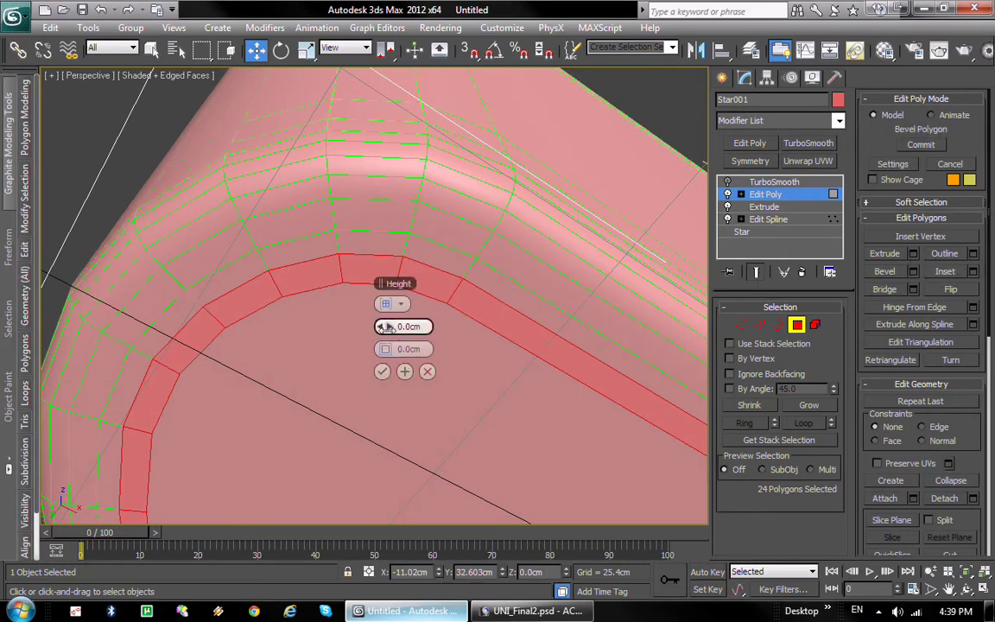
left_click_drag(386, 327, 394, 349)
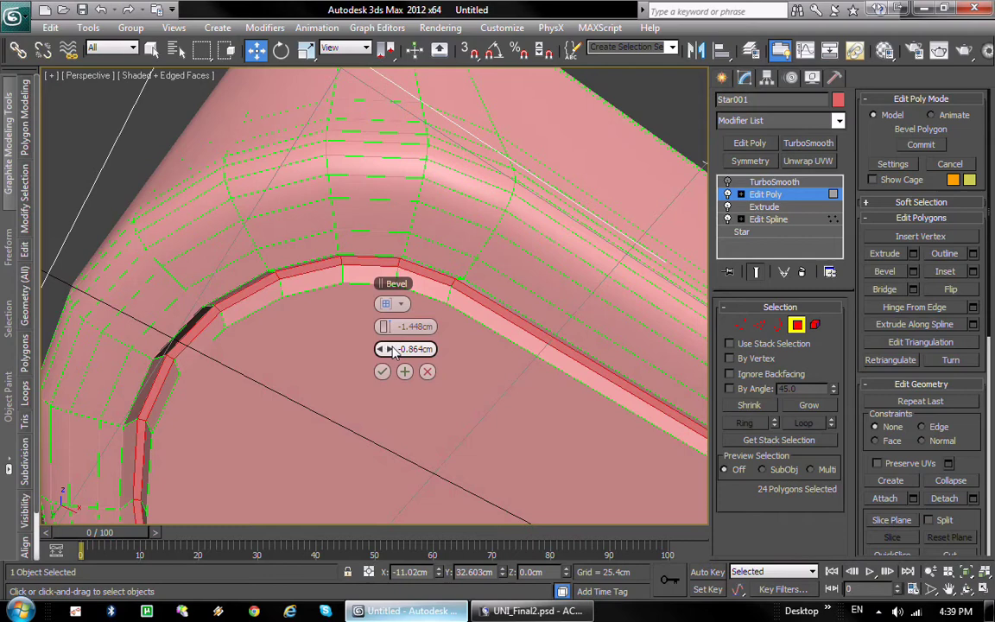
left_click(384, 374)
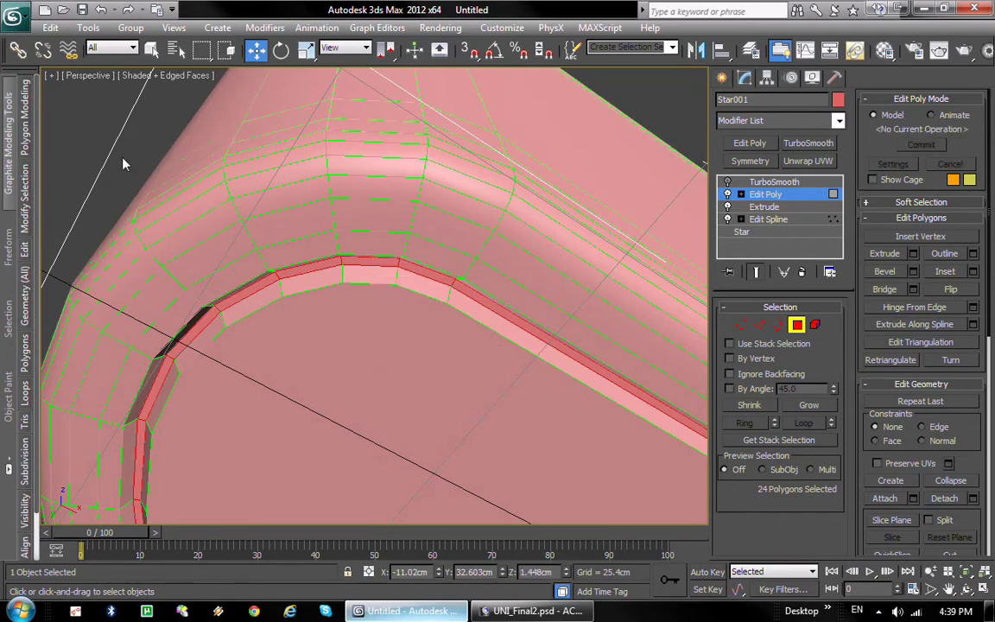
Add two supporting edge loops along the walls of the underside groove with SwiftLoop.
mouse_move(32, 247)
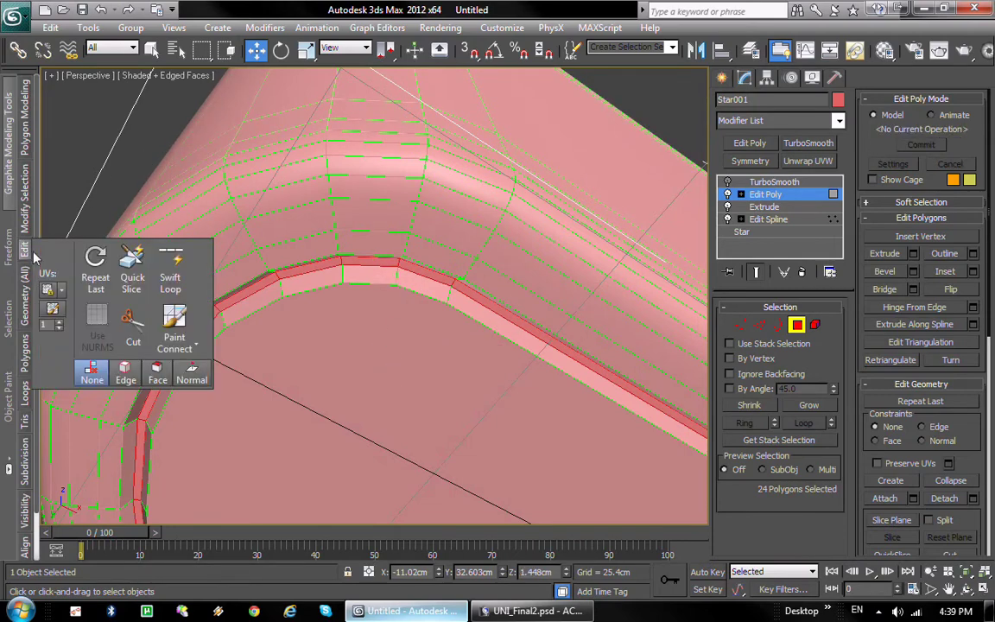
left_click(170, 270)
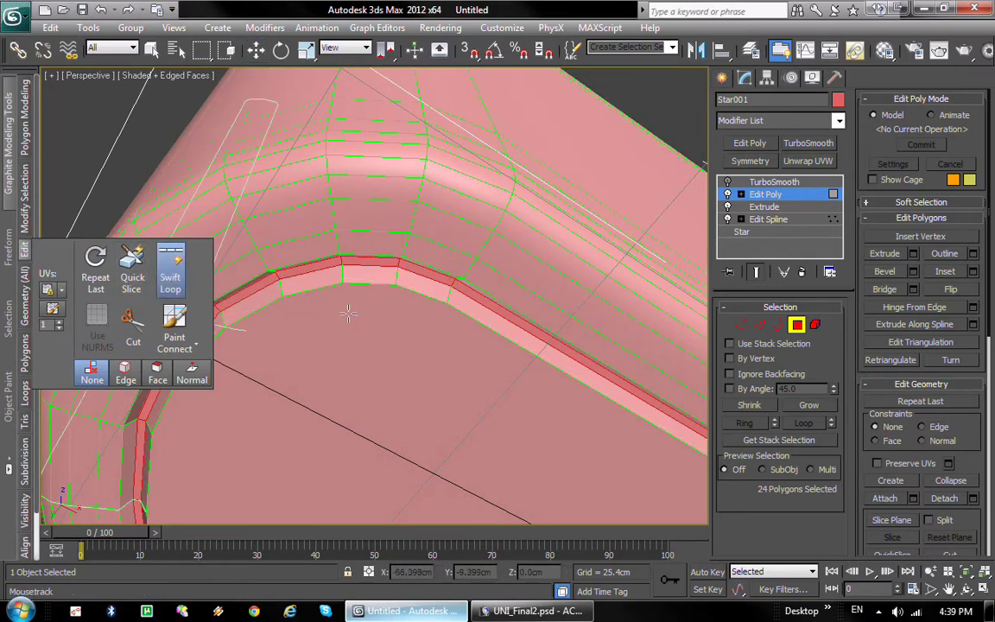
middle_click_drag(236, 306, 372, 330, "alt")
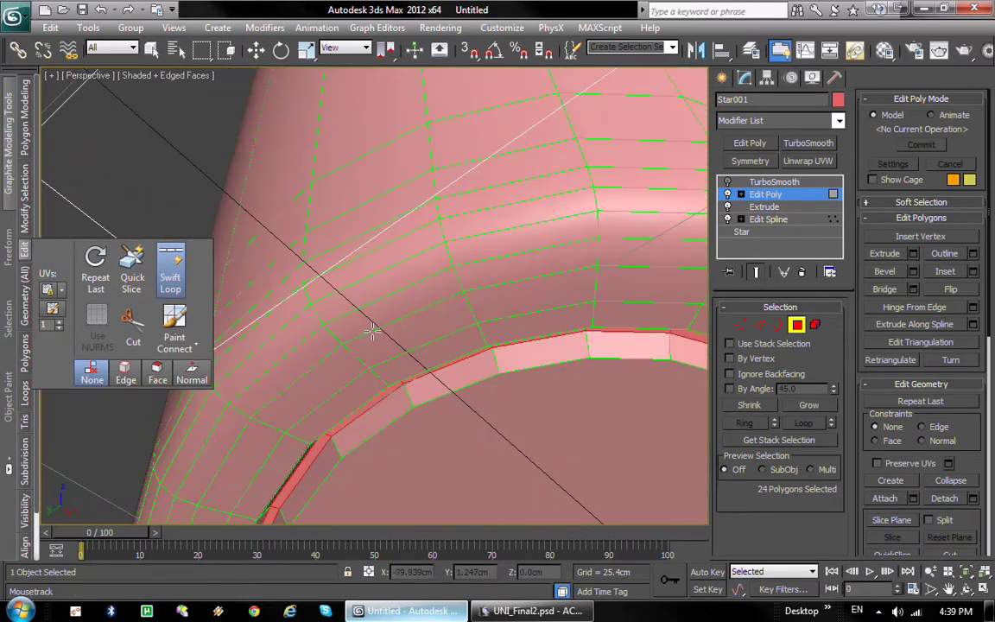
left_click(411, 404)
middle_click_drag(411, 404, 266, 275, "alt")
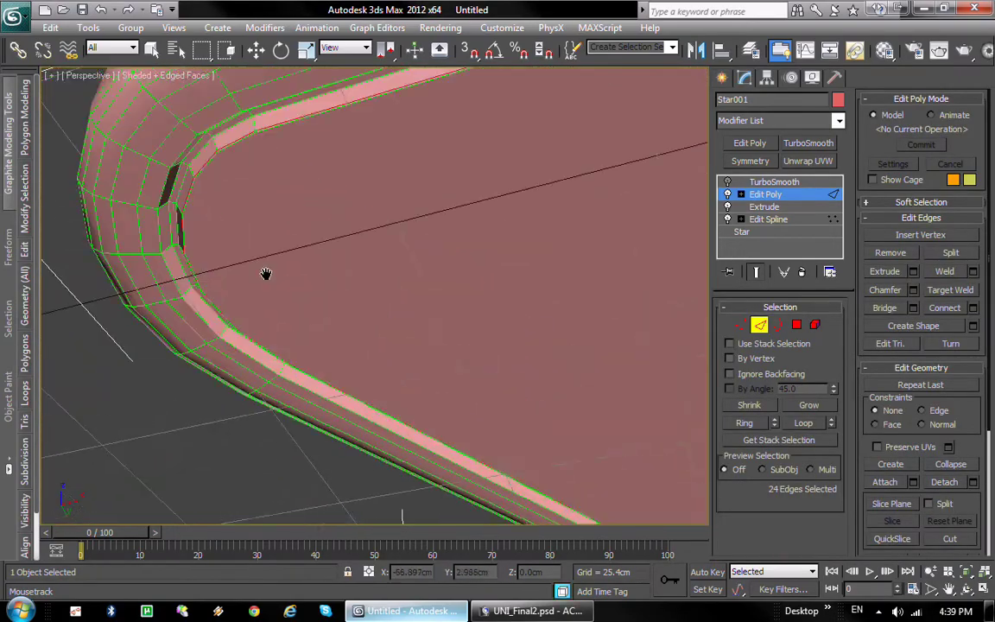
left_click(283, 378)
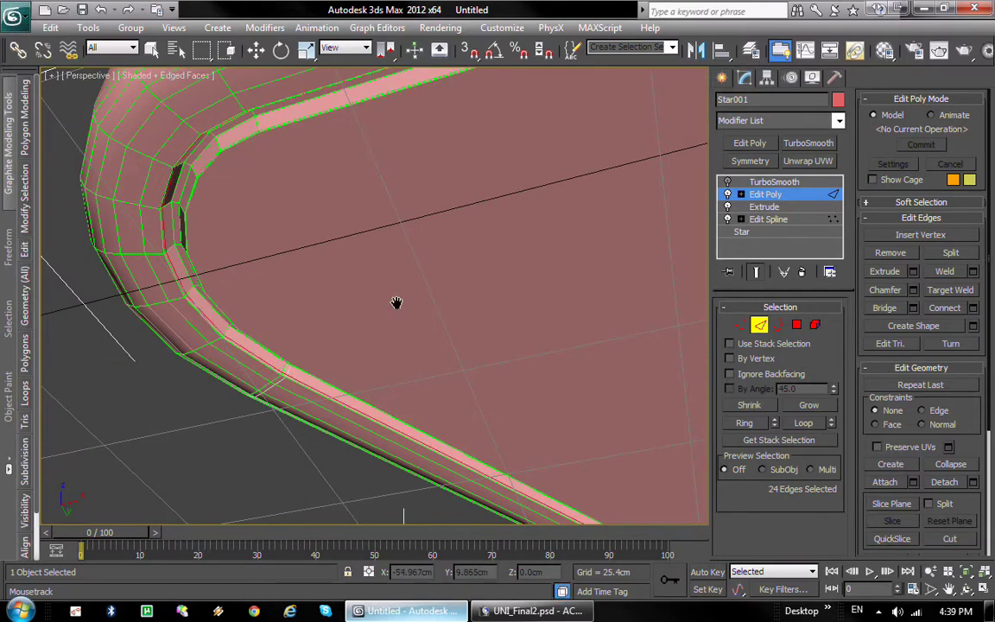
middle_click_drag(396, 302, 396, 313)
right_click(384, 302)
Inset the flat underside polygon inside the groove by a narrow border.
left_click(796, 325)
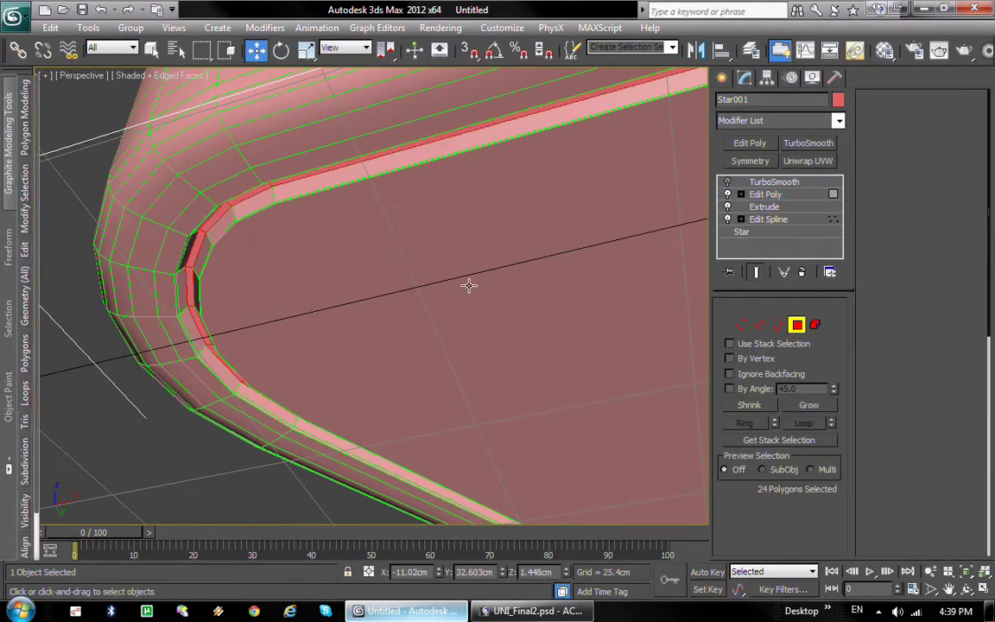
left_click(959, 276)
left_click_drag(582, 231, 553, 241)
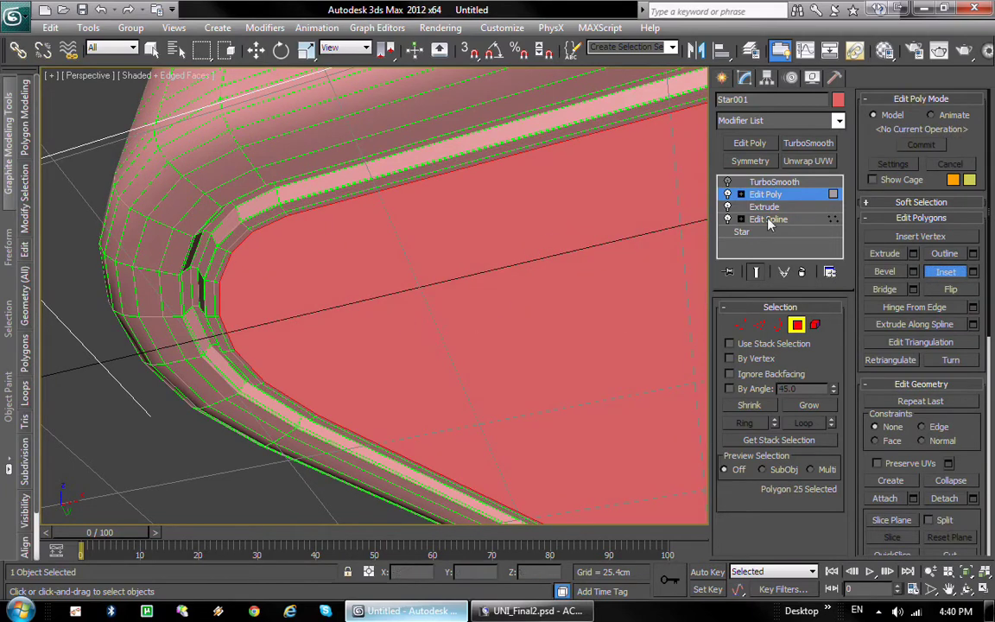
Show the TurboSmooth result from the Edit Poly level, hide the edged faces and examine the grooved underside and the hollow interior.
left_click(727, 181)
scroll(415, 251, "up", 3)
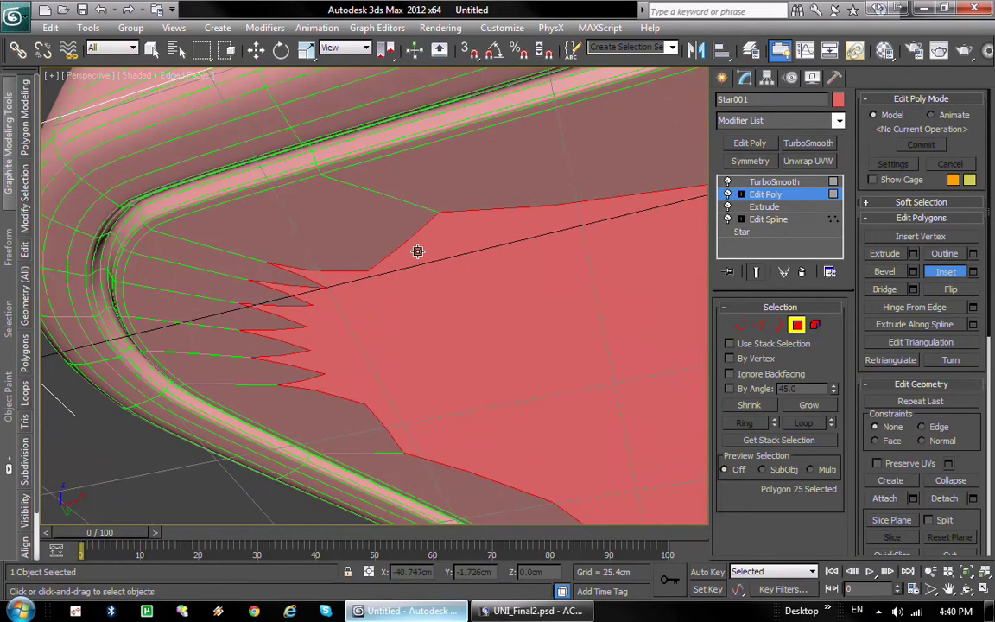
key("F4")
scroll(467, 255, "up", 1)
scroll(442, 261, "down", 5)
middle_click_drag(458, 256, 535, 295, "alt")
scroll(521, 315, "down", 3)
middle_click_drag(509, 339, 469, 296, "alt")
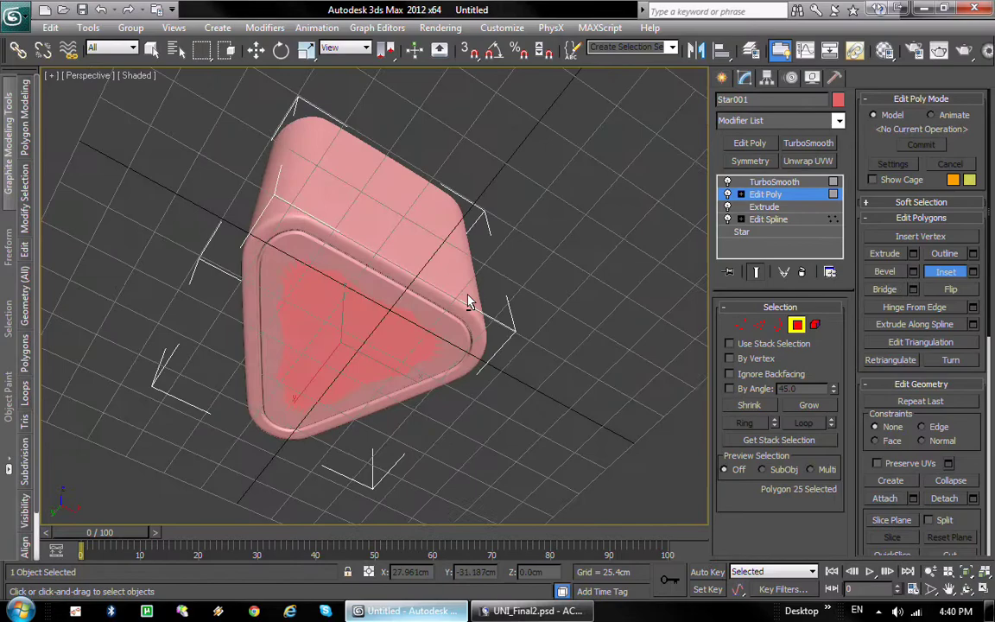
left_click(587, 375)
middle_click_drag(587, 380, 482, 399, "alt")
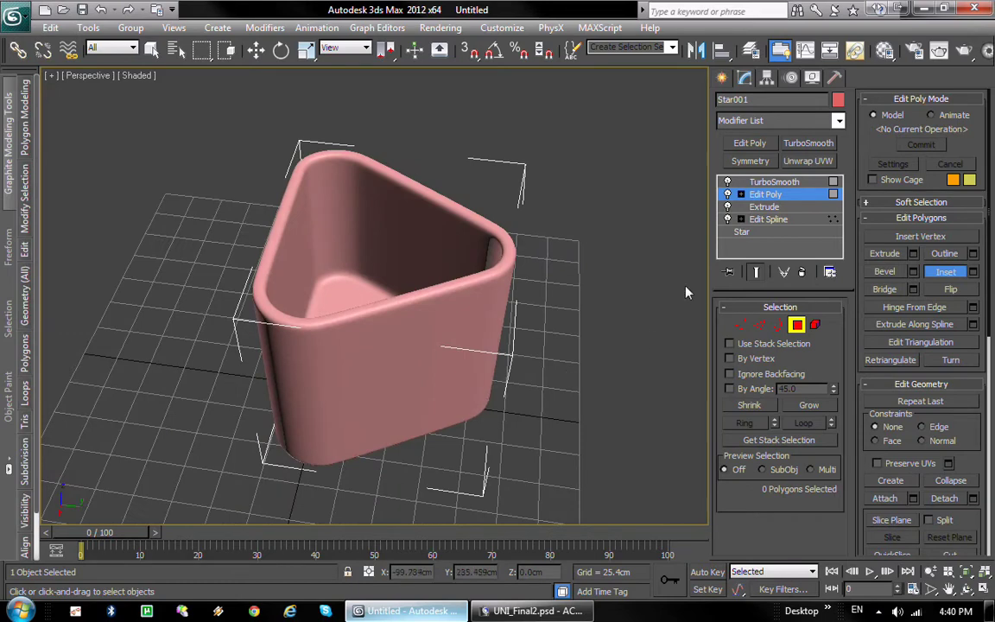
Leave sub-object editing, reselect the glass at its TurboSmooth level and examine the smoothed rim, walls and interior.
left_click(721, 80)
left_click(613, 329)
mouse_move(582, 397)
middle_mouse_down("alt")
mouse_move(558, 364)
mouse_move(510, 396)
mouse_move(583, 371)
middle_mouse_up("alt")
left_click(744, 77)
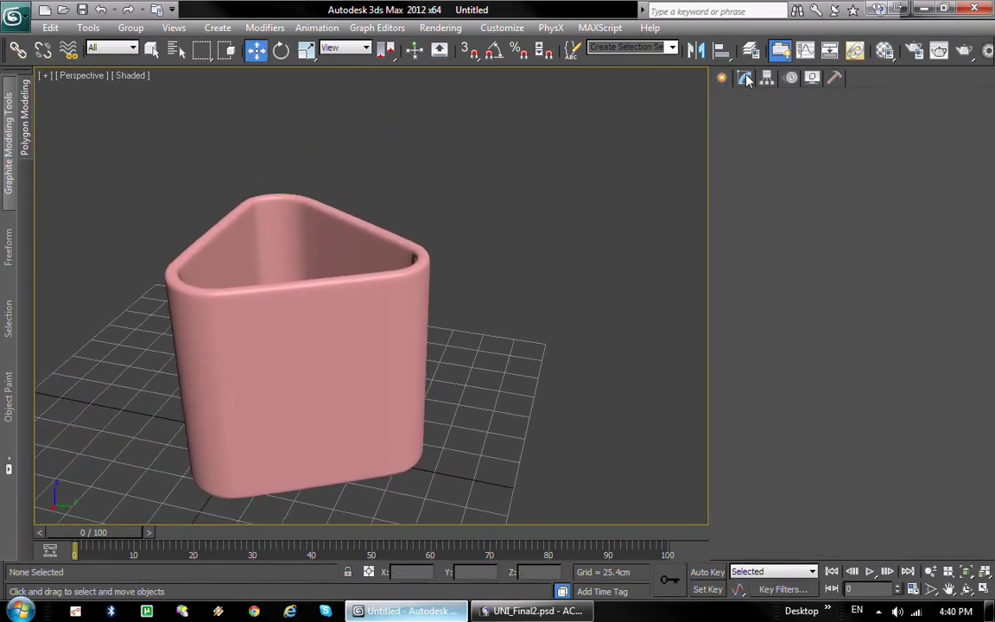
left_click(381, 311)
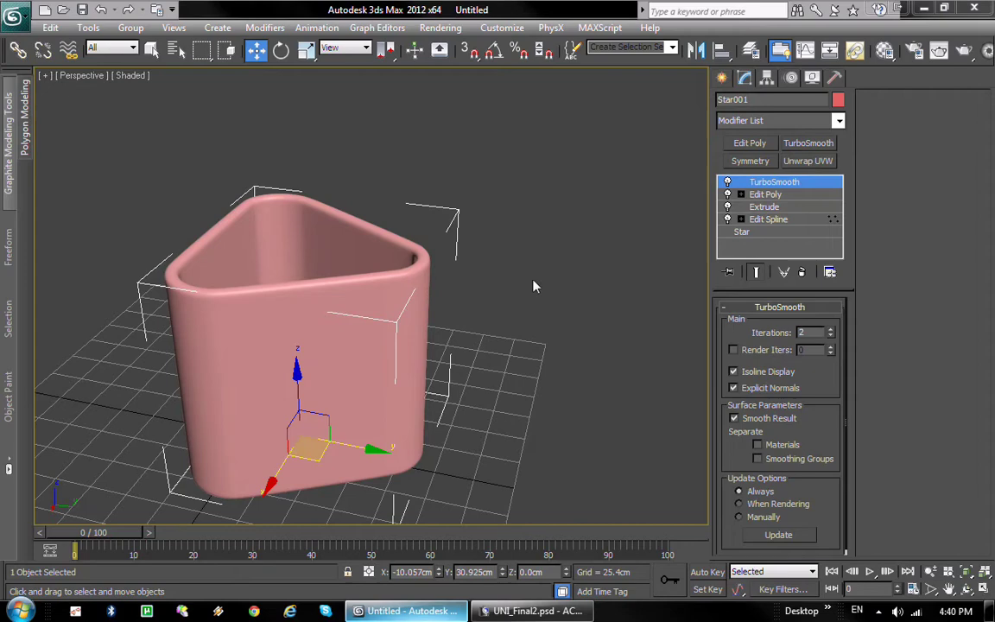
middle_click_drag(510, 295, 436, 418, "alt")
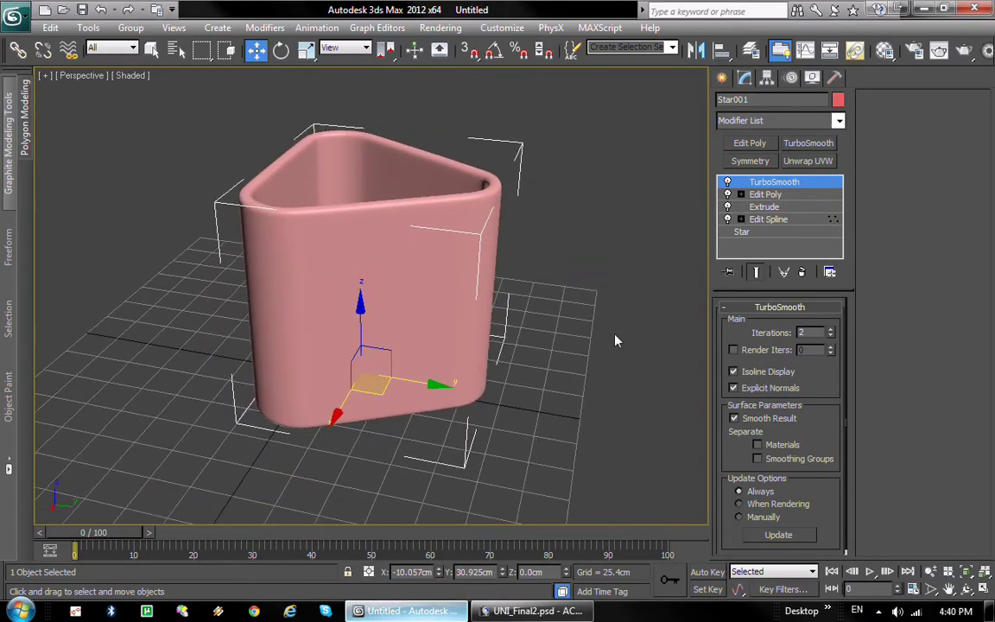
middle_click_drag(614, 339, 599, 382, "alt")
scroll(599, 404, "up", 4)
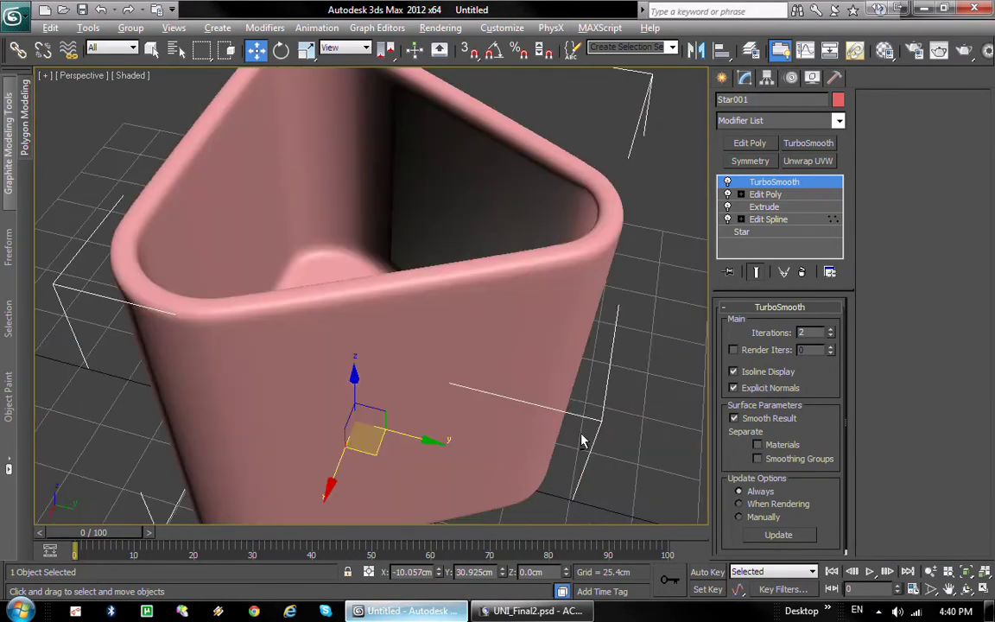
middle_click_drag(581, 440, 388, 368, "alt")
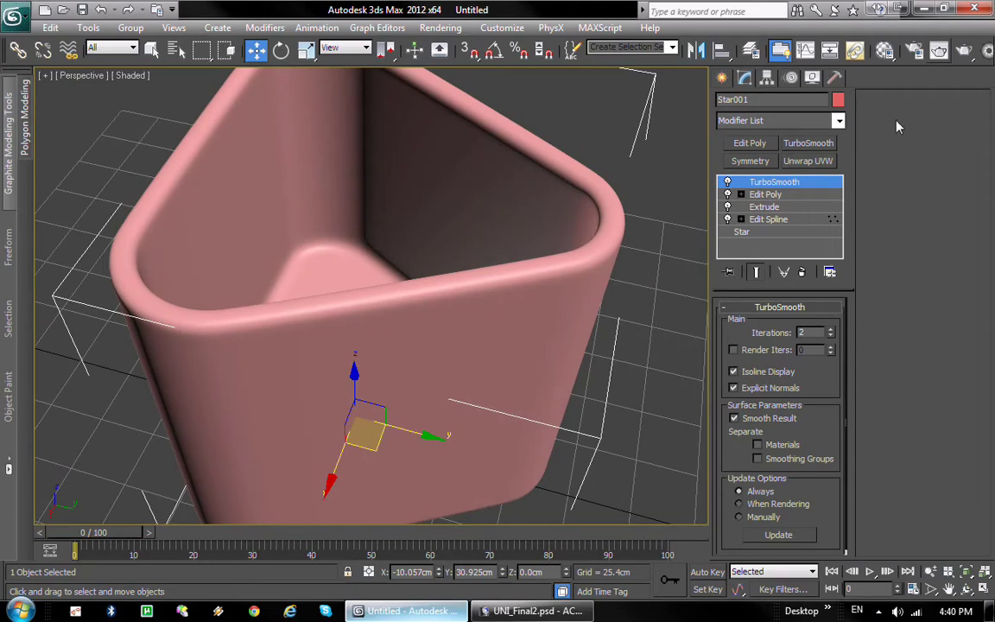
Return to the Edit Poly polygon level, display edged faces, select the large front wall polygon and grow the selection once.
left_click(788, 195)
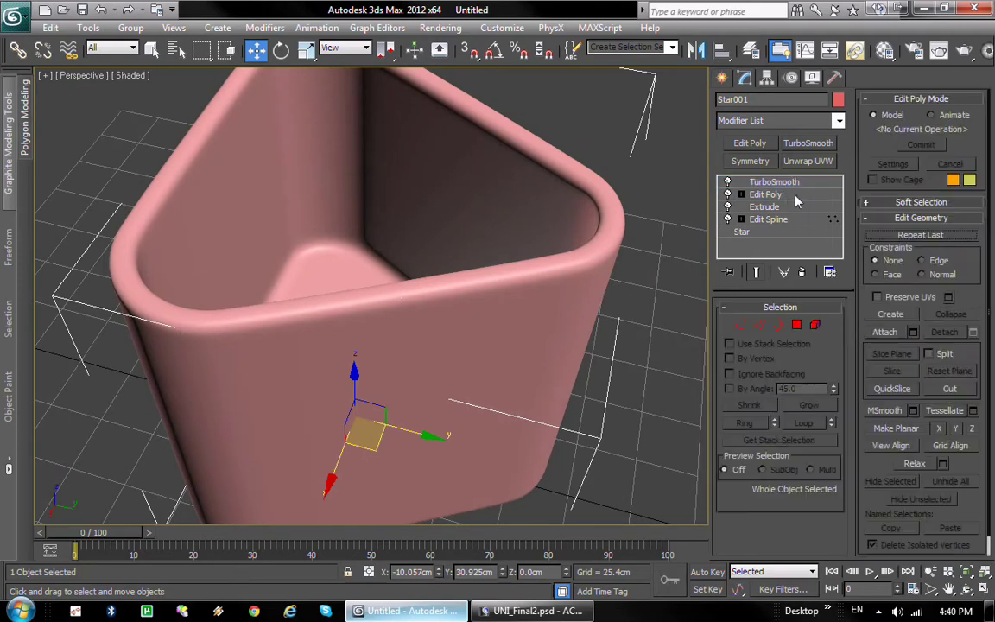
left_click(796, 324)
middle_click_drag(535, 328, 438, 277, "alt")
key("F4")
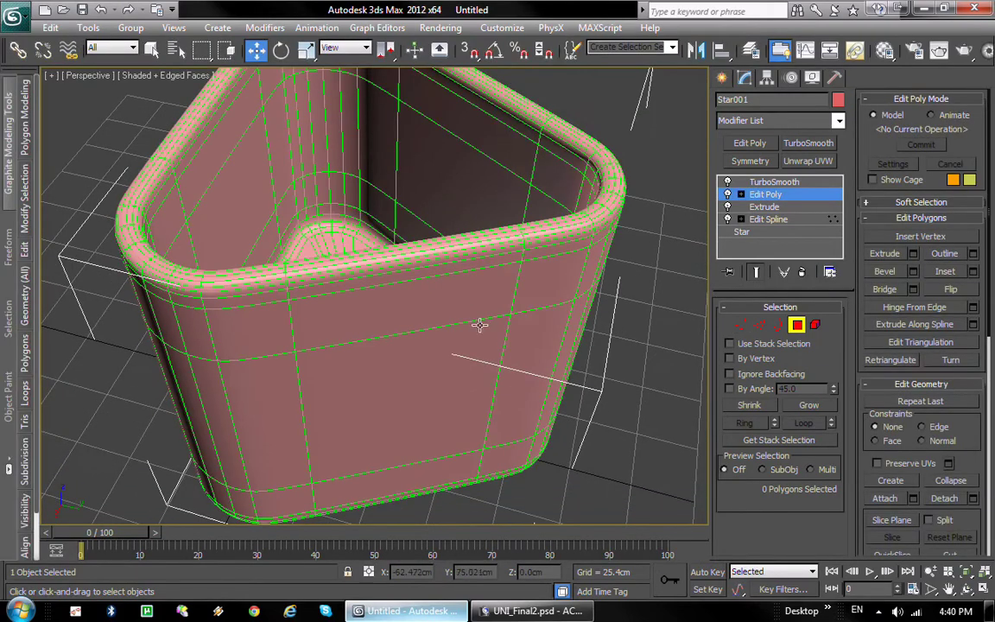
middle_click_drag(480, 325, 471, 287, "alt")
middle_click_drag(553, 276, 439, 267, "alt")
left_click(436, 267)
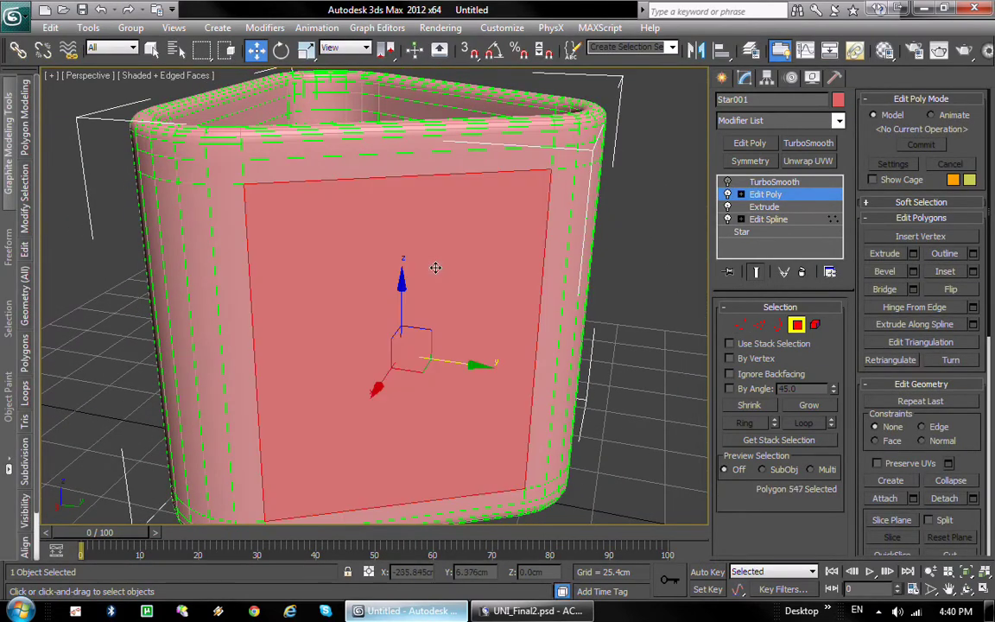
left_click(810, 405)
middle_click_drag(509, 341, 559, 373, "alt")
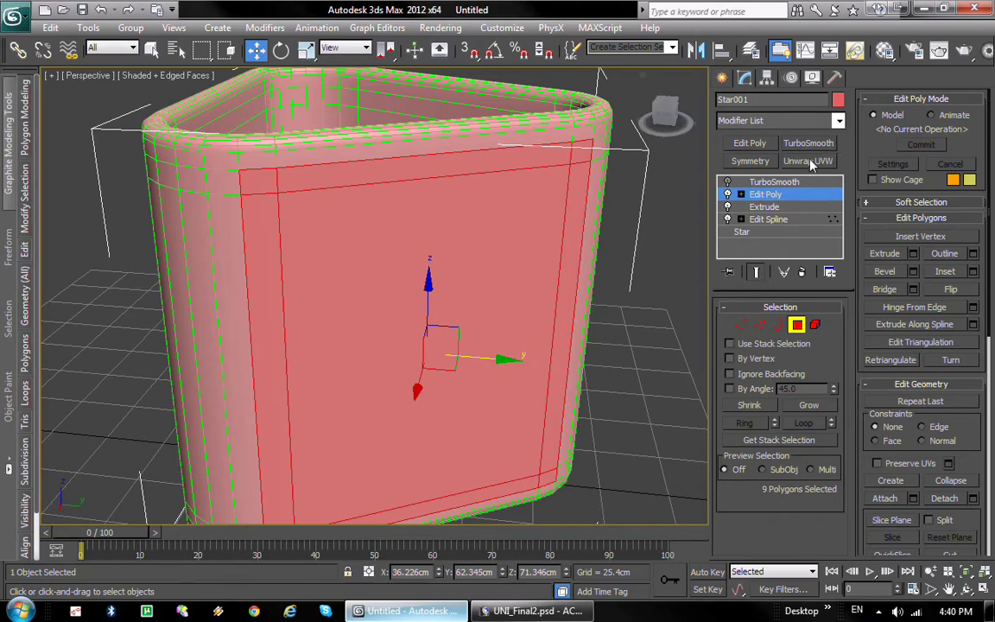
Add a UVW Map modifier with planar mapping to the selected front wall polygons.
left_click(837, 121)
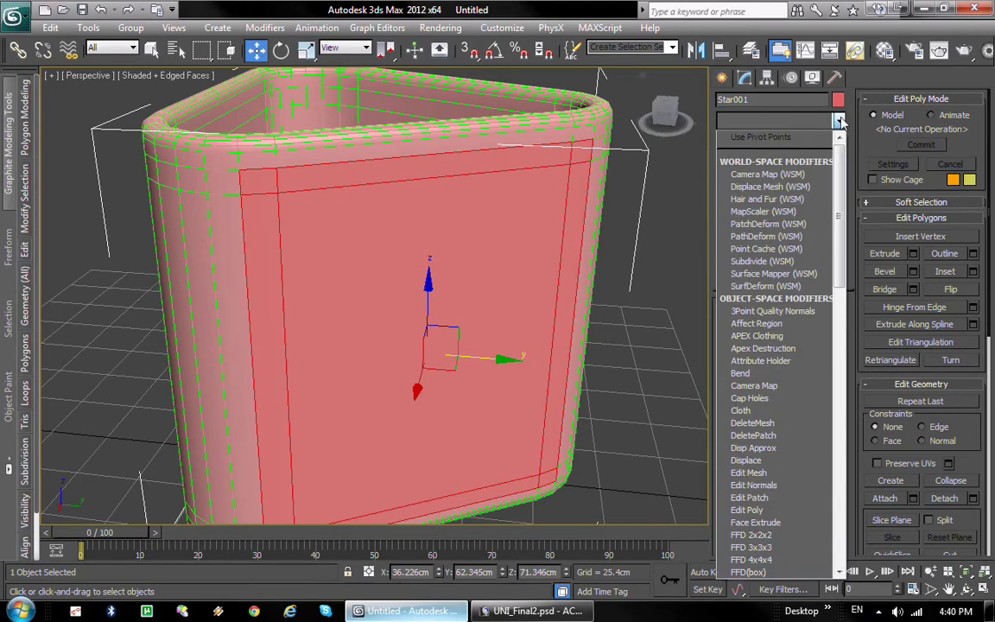
key("u")
key("u")
key("u")
key("Return")
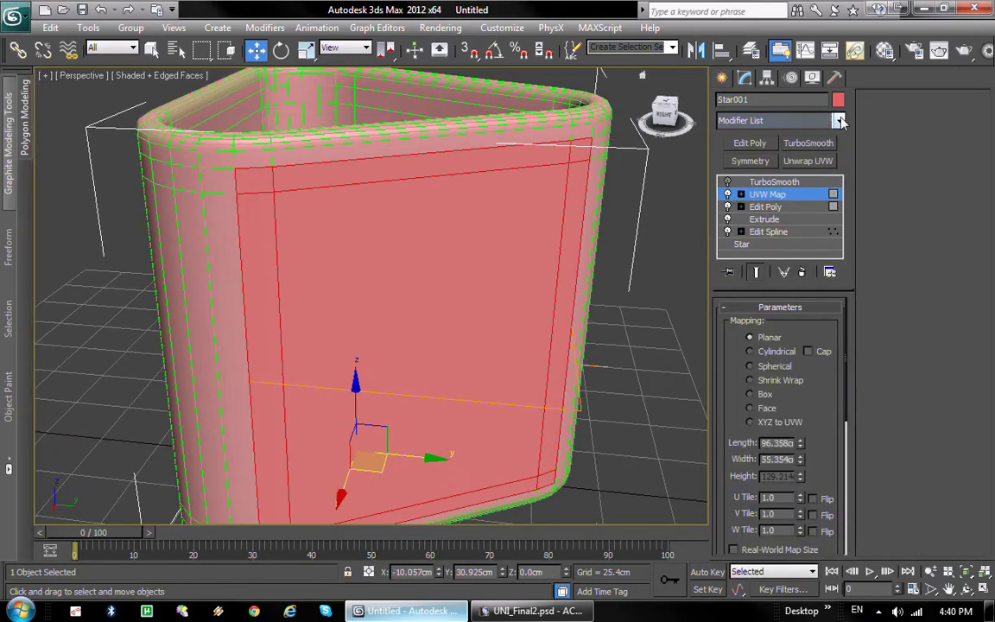
In Edit Poly, assign material ID 1 to all polygons, then restore the front wall selection and assign it ID 2.
left_click(756, 207)
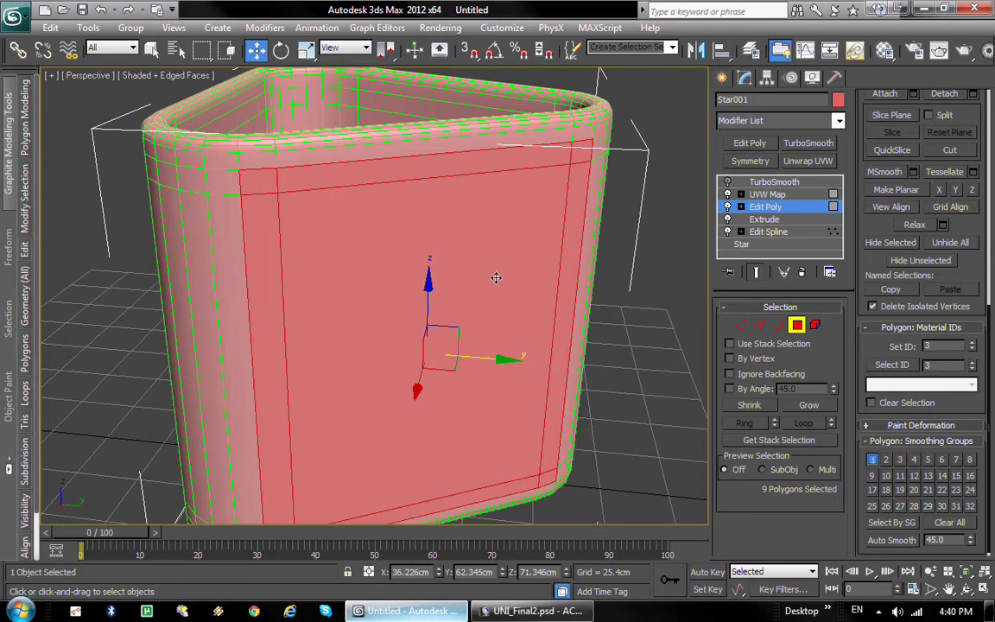
key("ctrl+a")
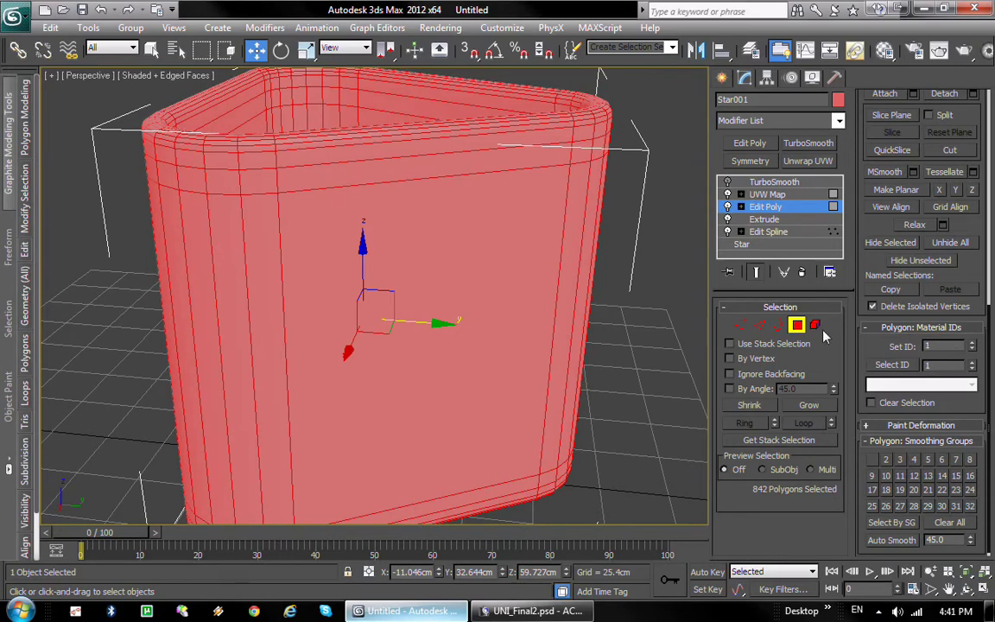
key("ctrl+z")
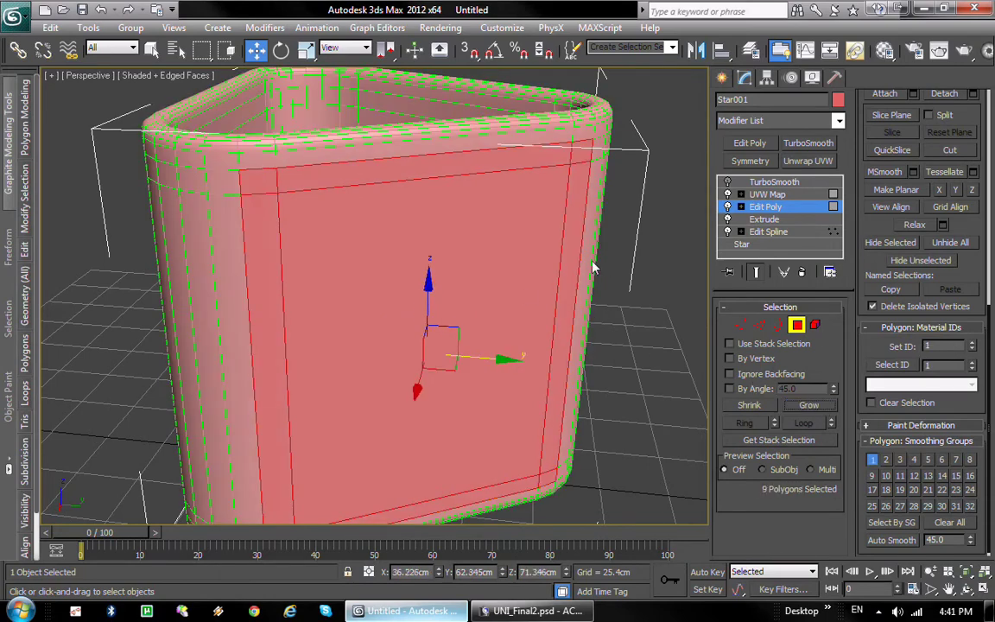
left_click(972, 344)
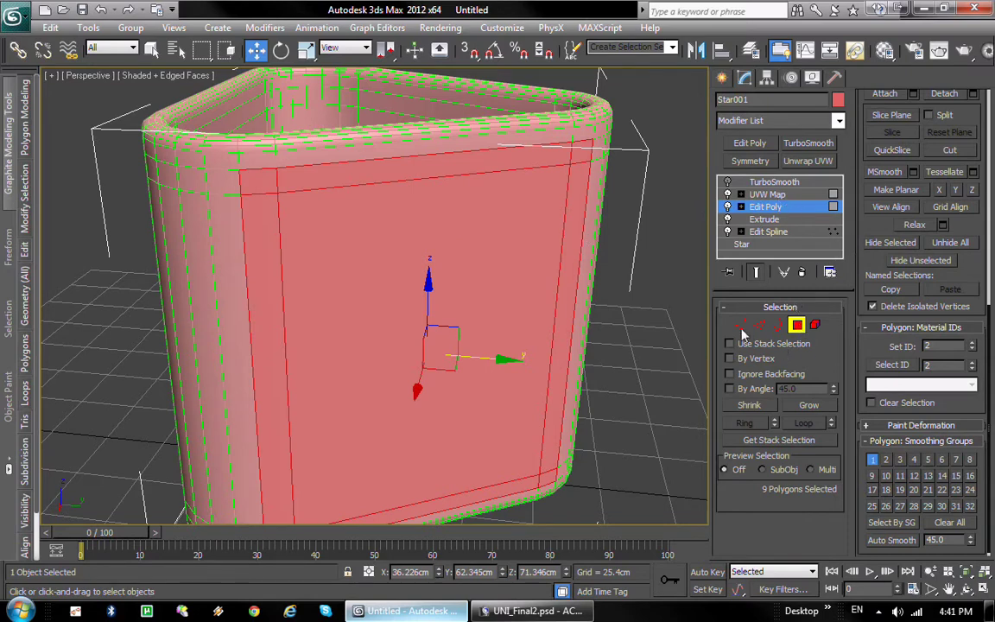
Rotate the UVW Map modifier's gizmo about 31 degrees around Z, parallel to the selected front wall.
left_click(774, 197)
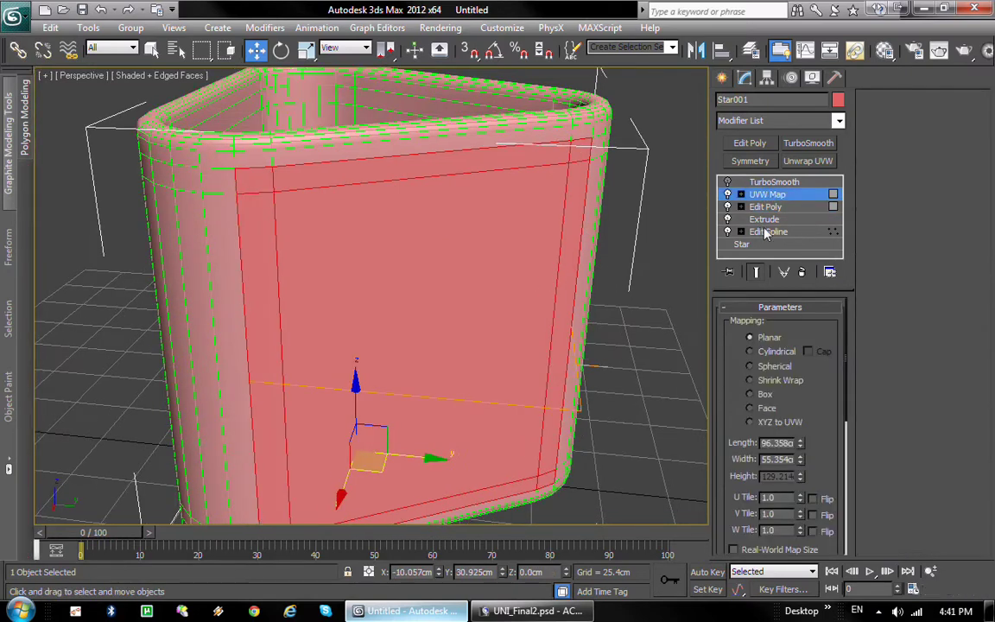
middle_click_drag(473, 350, 486, 331)
scroll(510, 335, "down", 3)
middle_click_drag(515, 402, 565, 428, "alt")
scroll(837, 460, "down", 5)
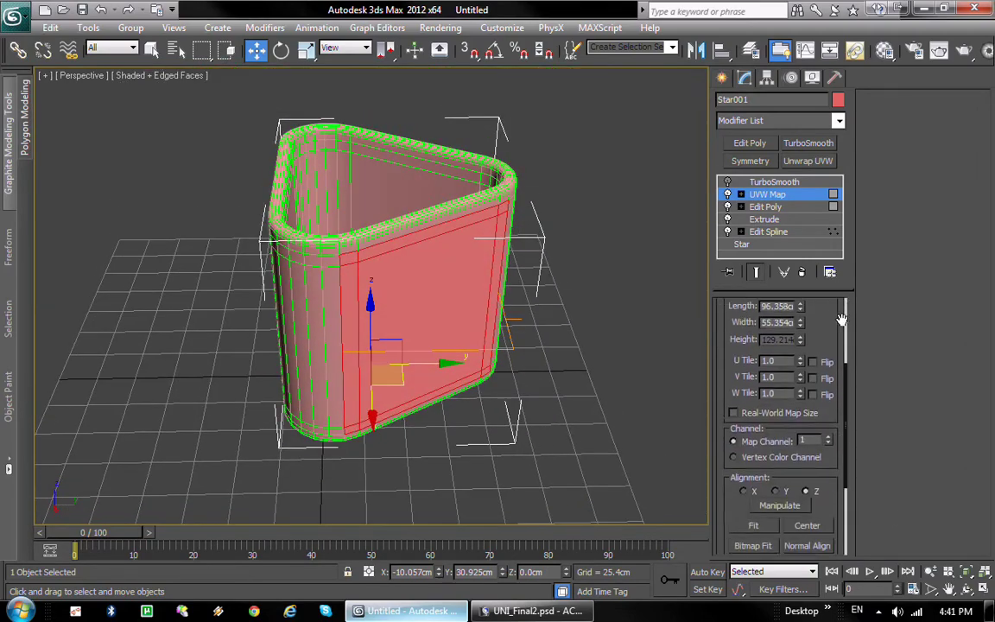
middle_click_drag(539, 444, 477, 452, "alt")
left_click(281, 50)
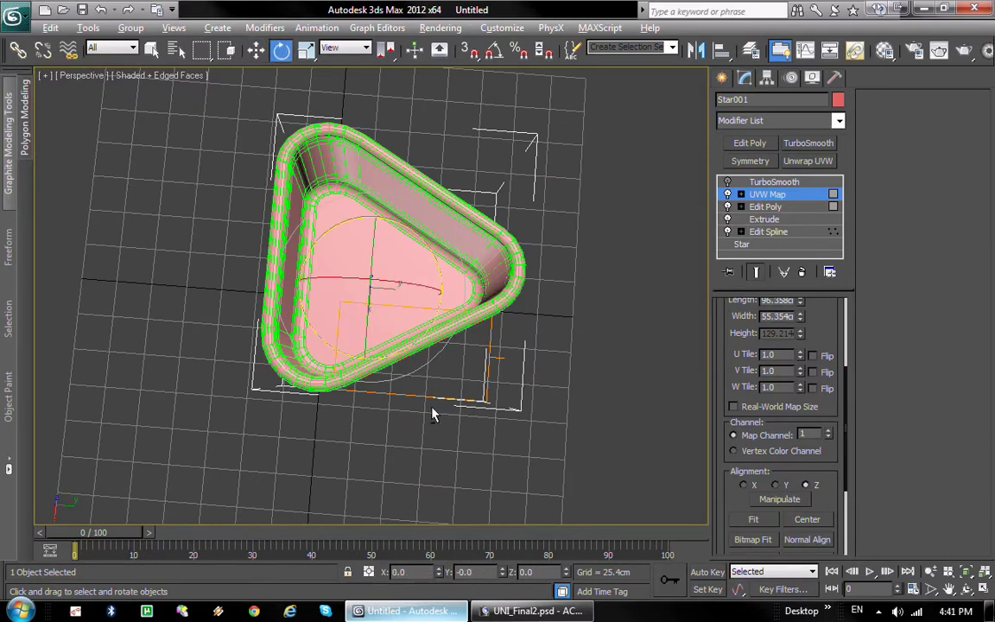
middle_click_drag(432, 415, 370, 366, "alt")
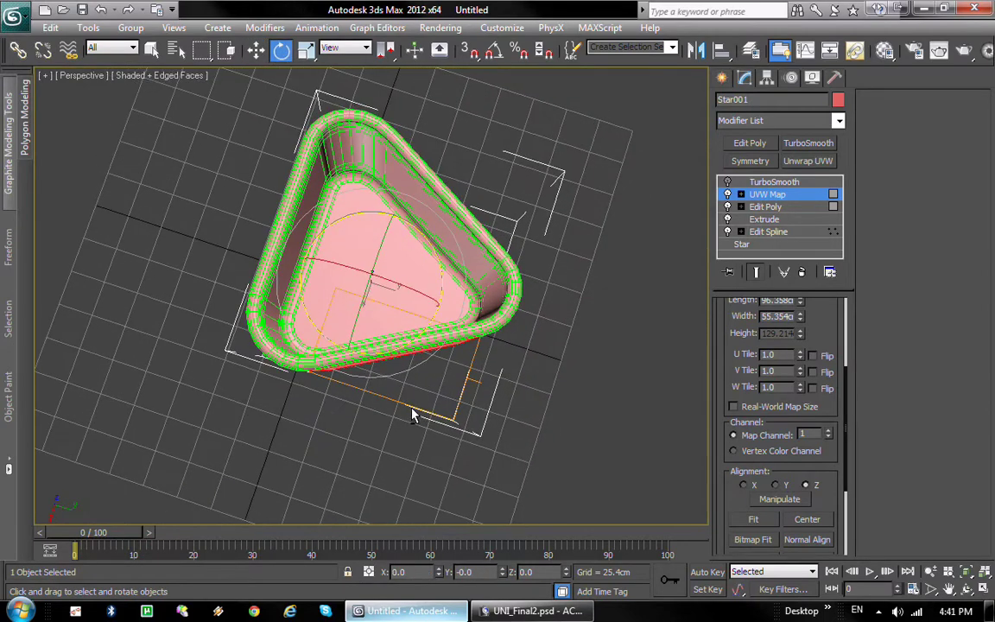
left_click(740, 195)
left_click(767, 206)
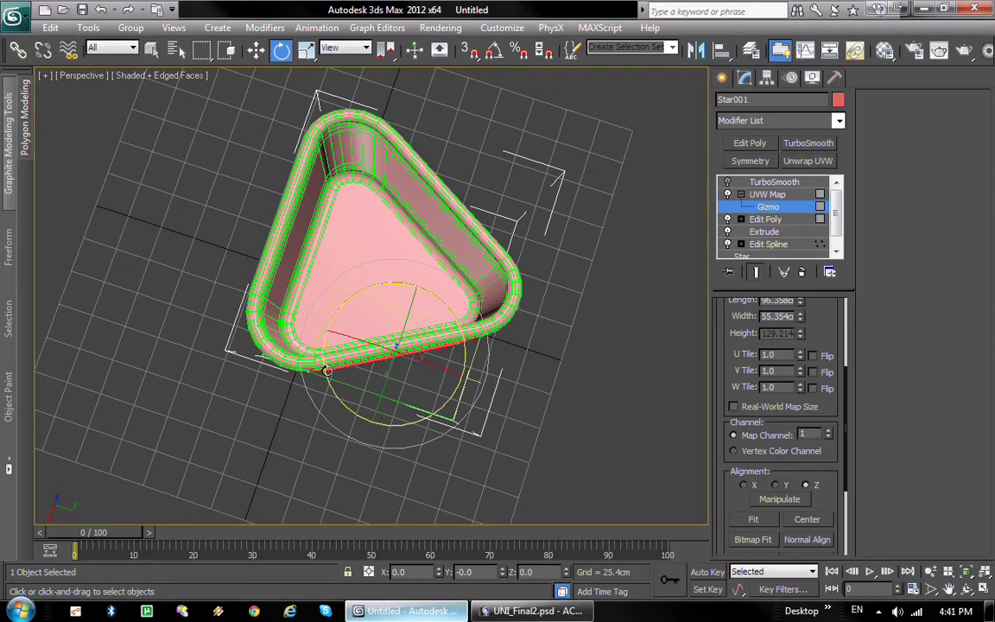
left_click_drag(327, 370, 371, 396)
In the Top view, use Local coordinates to rotate the mapping gizmo about 90 degrees around Y so it stands upright.
key("alt+w")
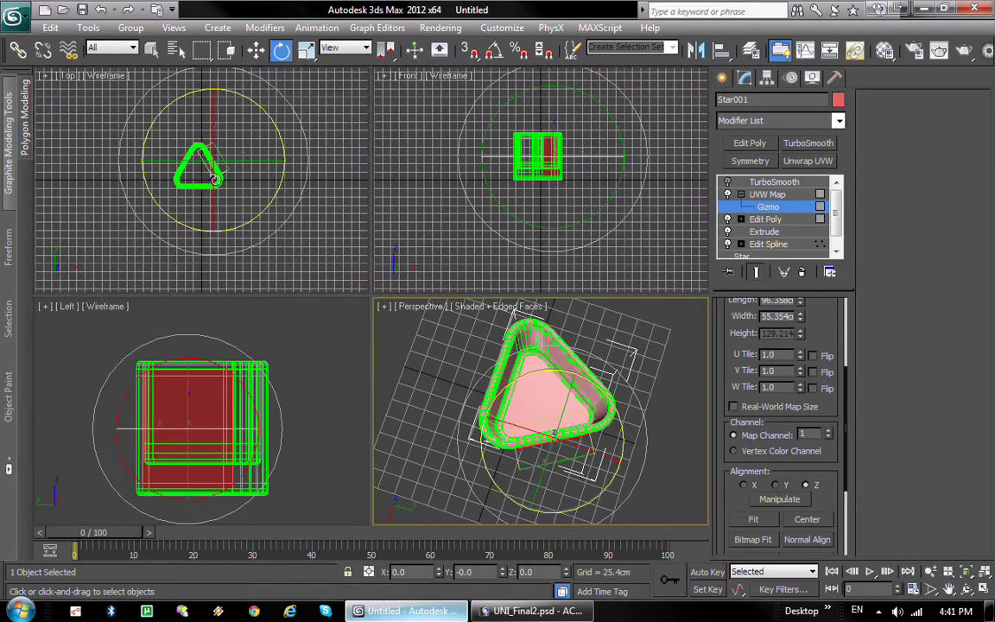
key("alt+w")
scroll(414, 390, "up", 10)
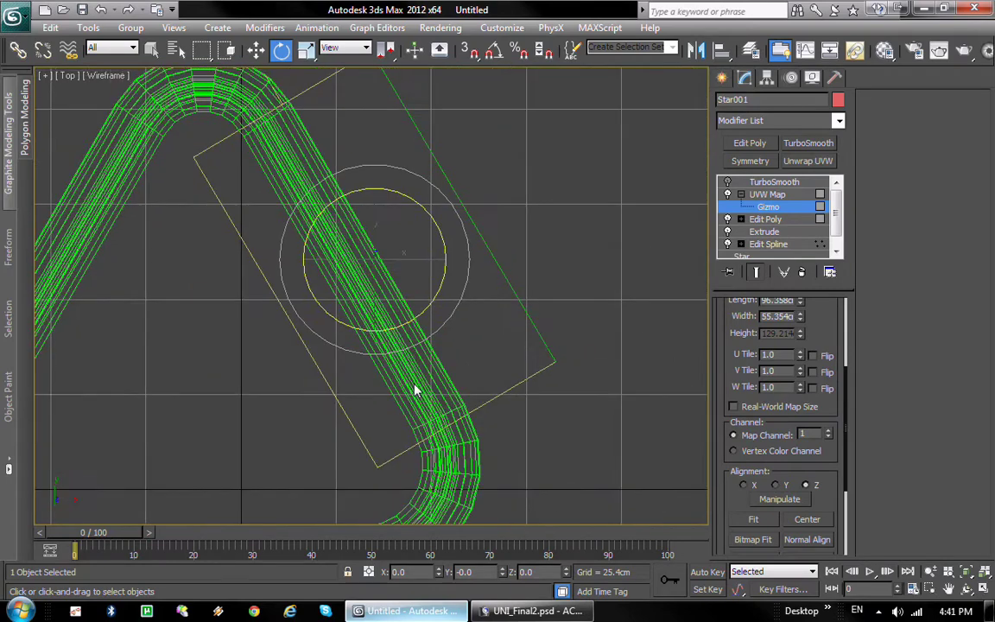
middle_click_drag(415, 390, 433, 438)
left_click(363, 55)
left_click(337, 111)
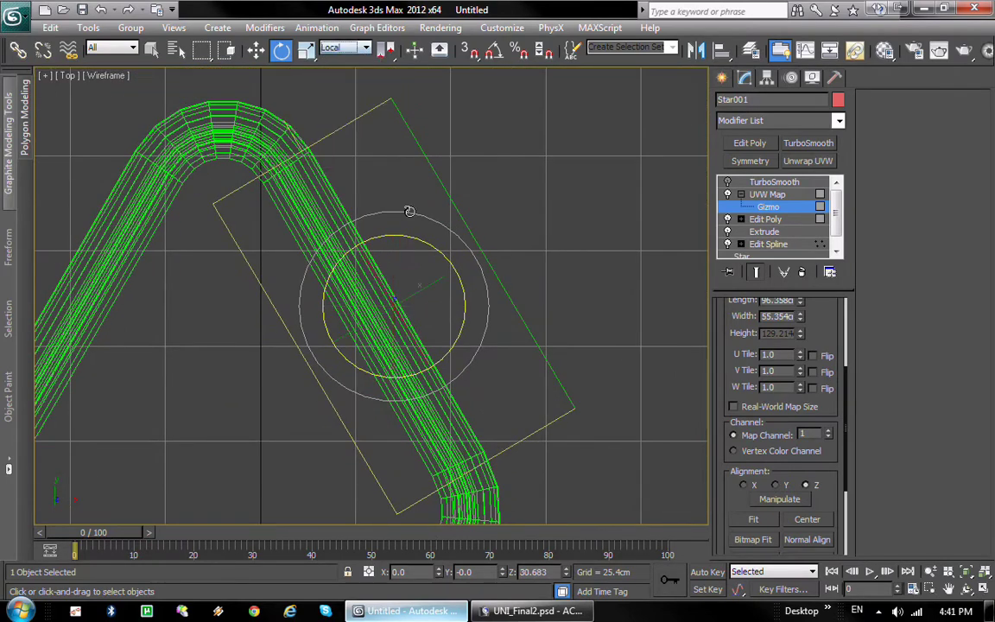
left_click_drag(393, 306, 536, 242)
Fit the planar mapping gizmo to the selected wall polygons in the Perspective view, then deselect the glass.
key("alt+w")
left_click(584, 466)
key("alt+w")
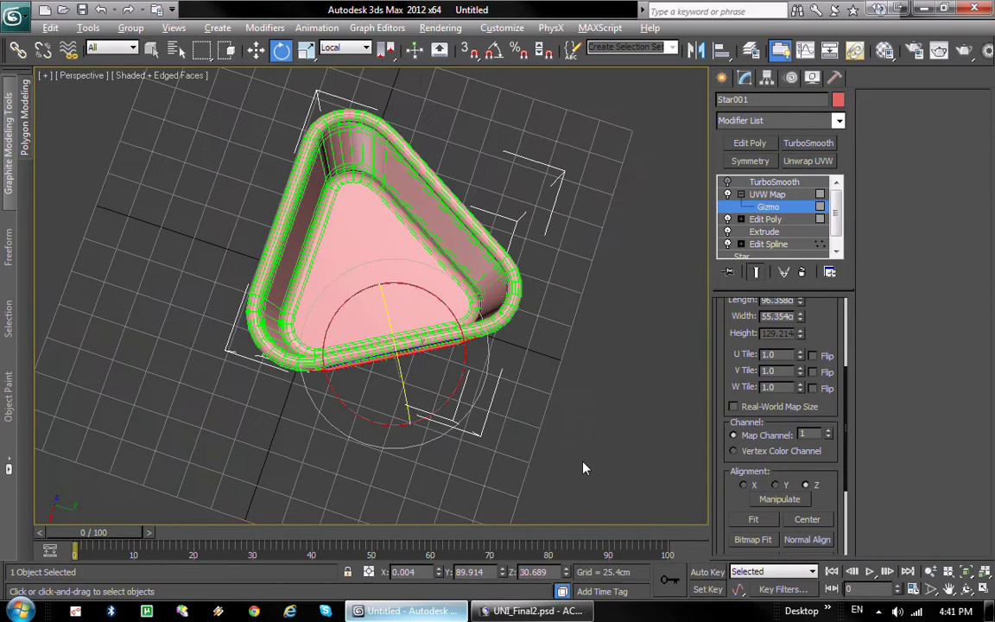
middle_click_drag(584, 467, 651, 369, "alt")
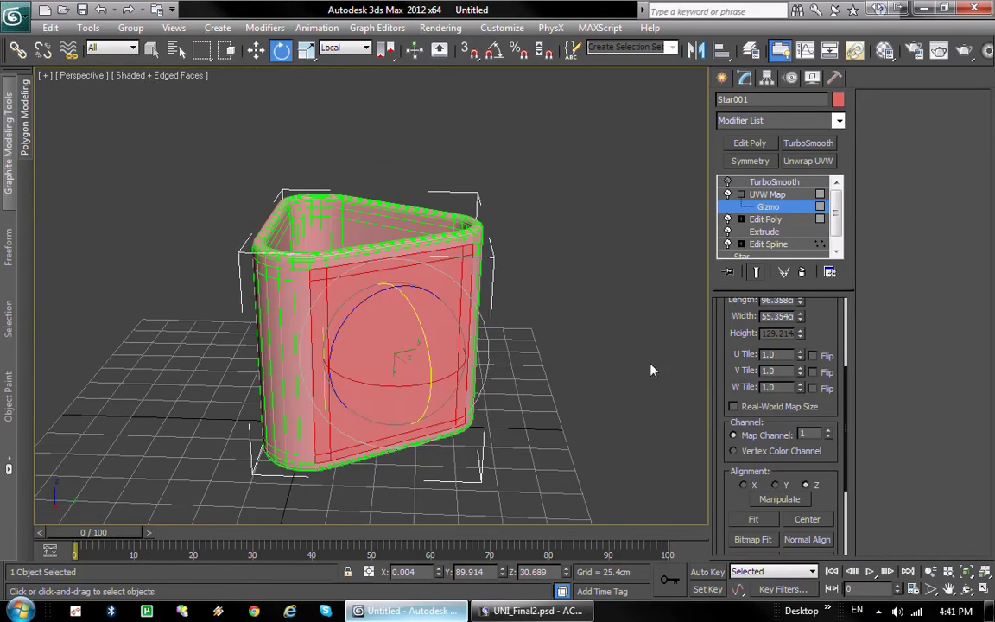
left_click(753, 520)
scroll(535, 377, "up", 4)
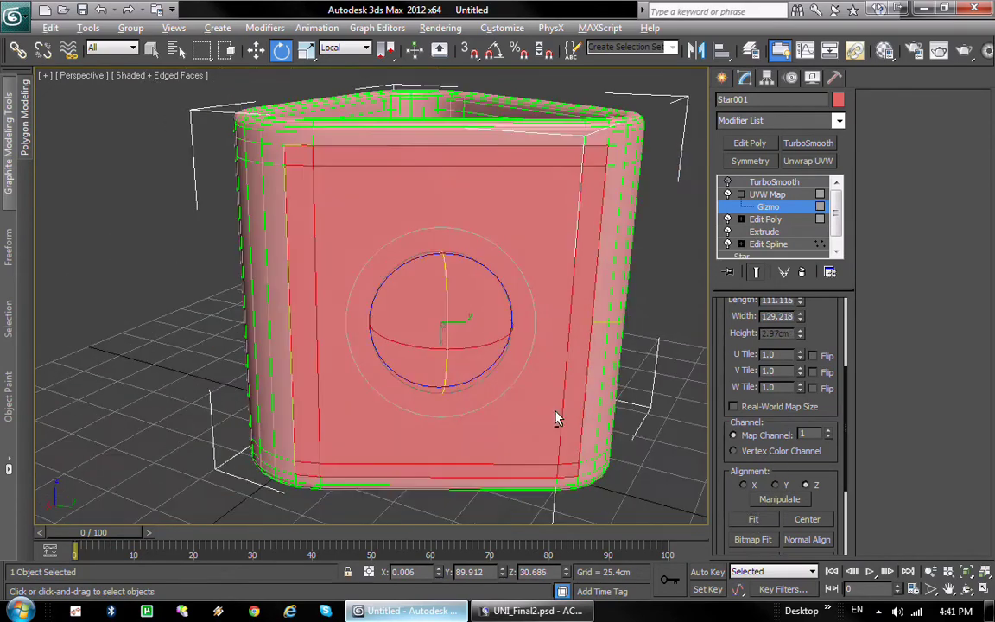
middle_click_drag(556, 419, 531, 405, "alt")
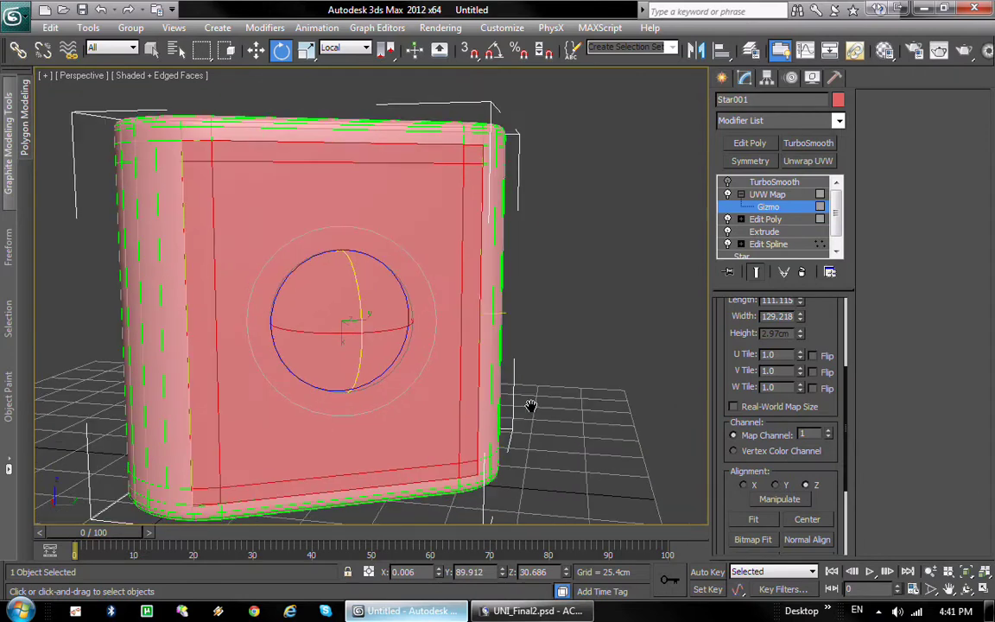
left_click(723, 80)
left_click(644, 226)
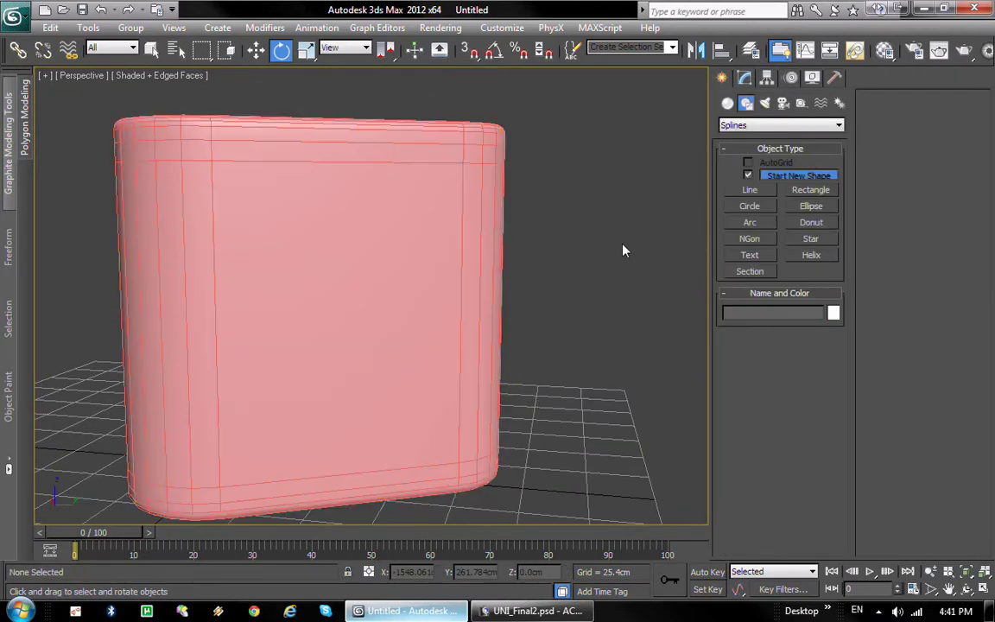
In the Material Editor, change the 01 - Default material to Multi/Sub-Object with the option to keep the old material as sub-material.
key("m")
key("m")
left_click_drag(964, 7, 786, 7)
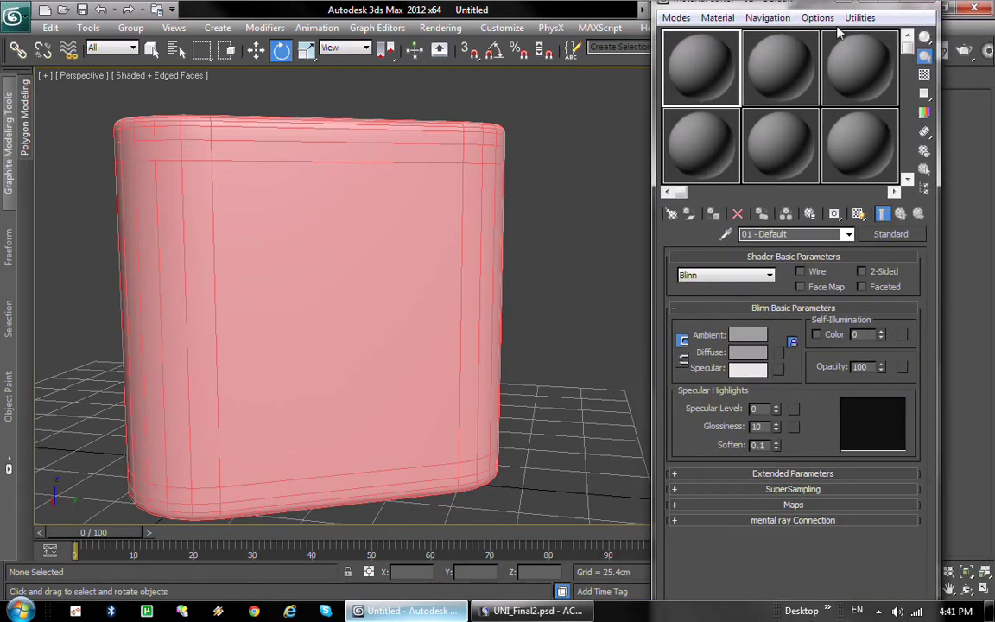
mouse_move(836, 31)
left_mouse_down()
mouse_move(820, 11)
mouse_move(822, 112)
mouse_move(842, 19)
left_mouse_up()
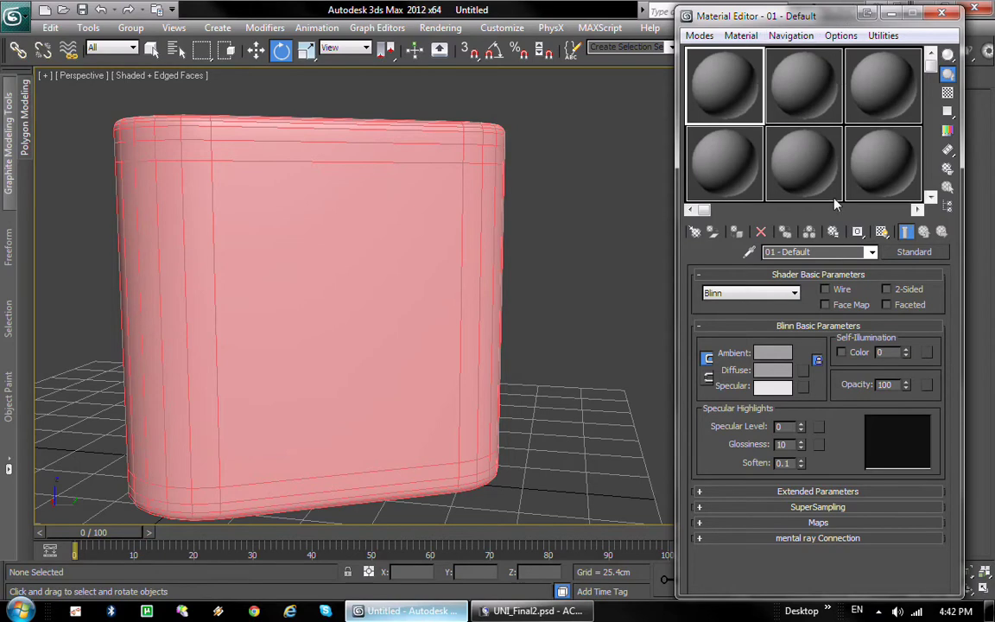
left_click(922, 251)
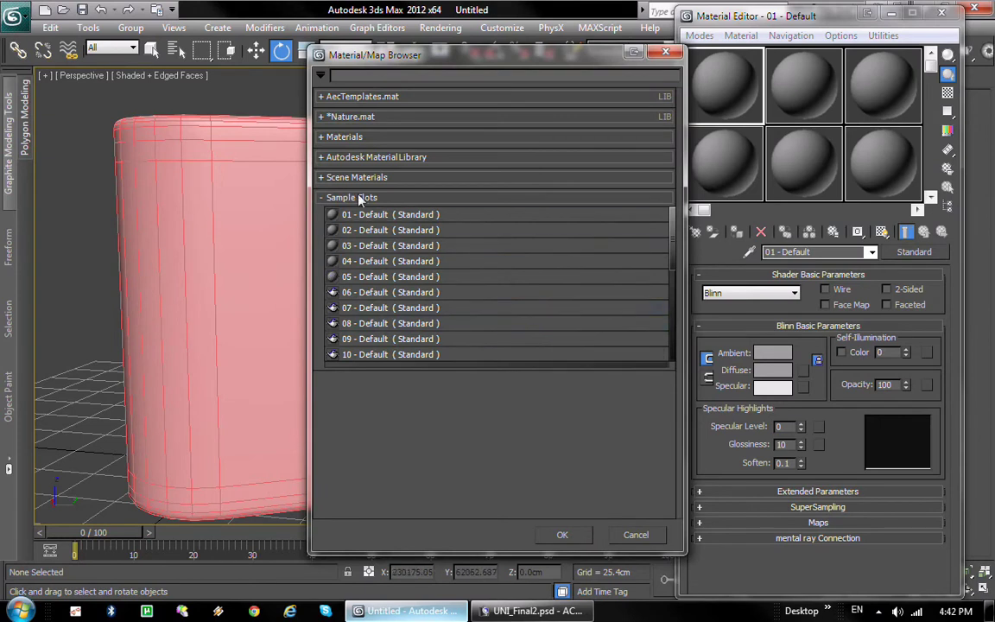
left_click(346, 197)
left_click(350, 140)
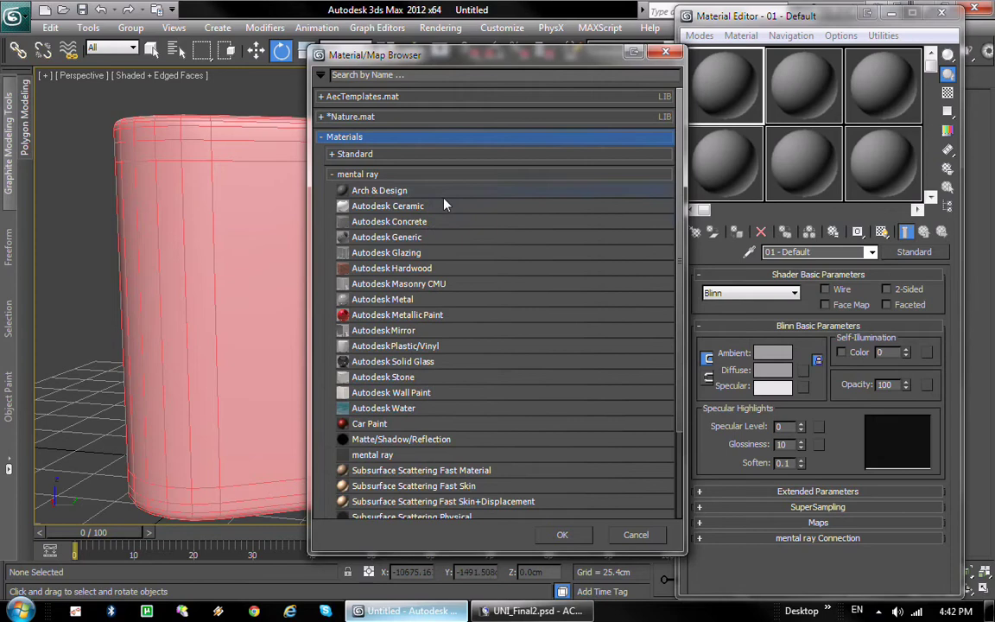
left_click(334, 154)
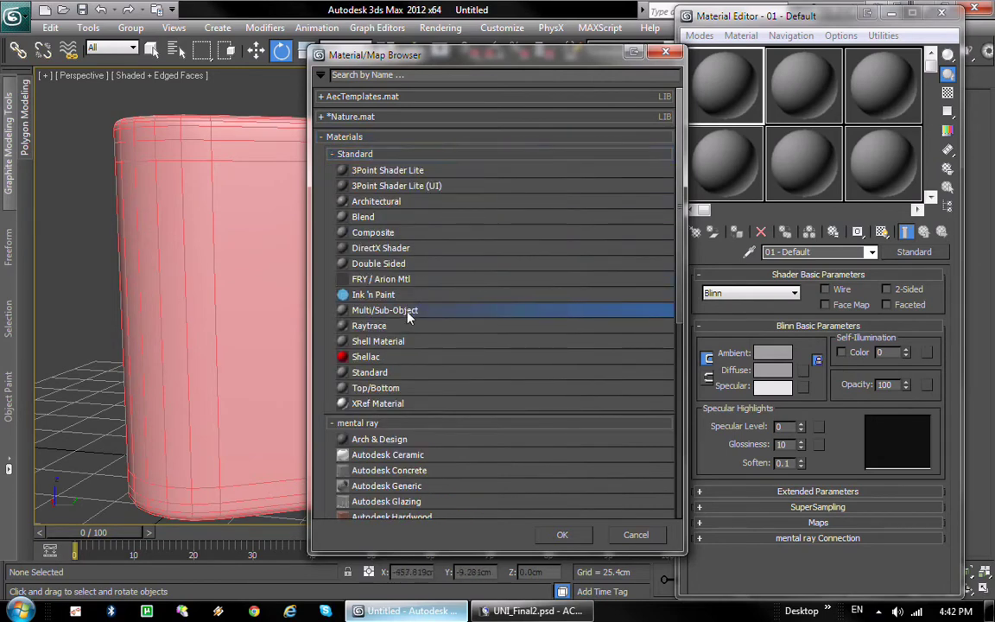
double_click(384, 310)
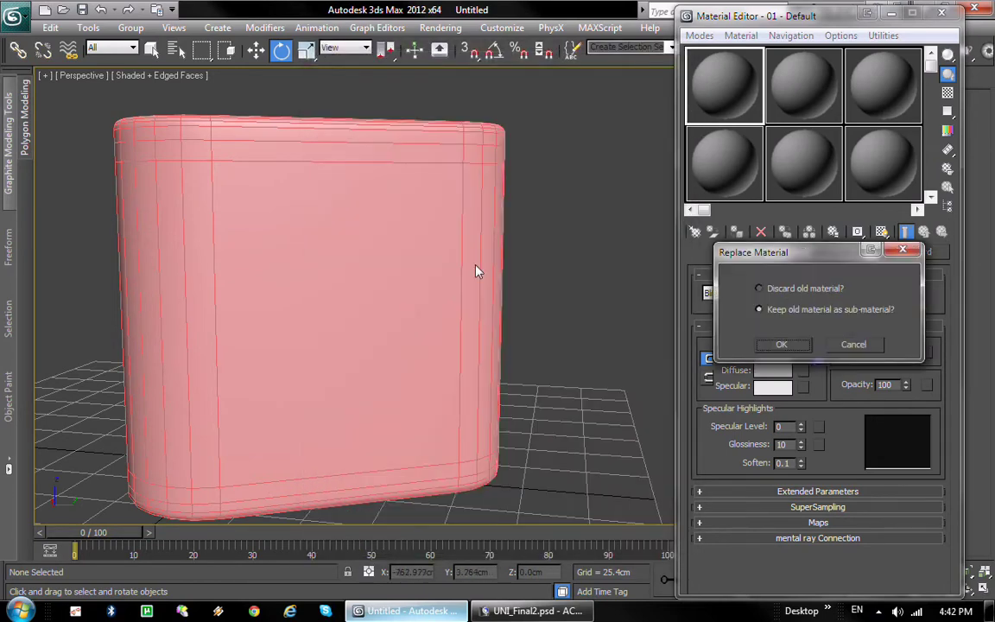
left_click(782, 341)
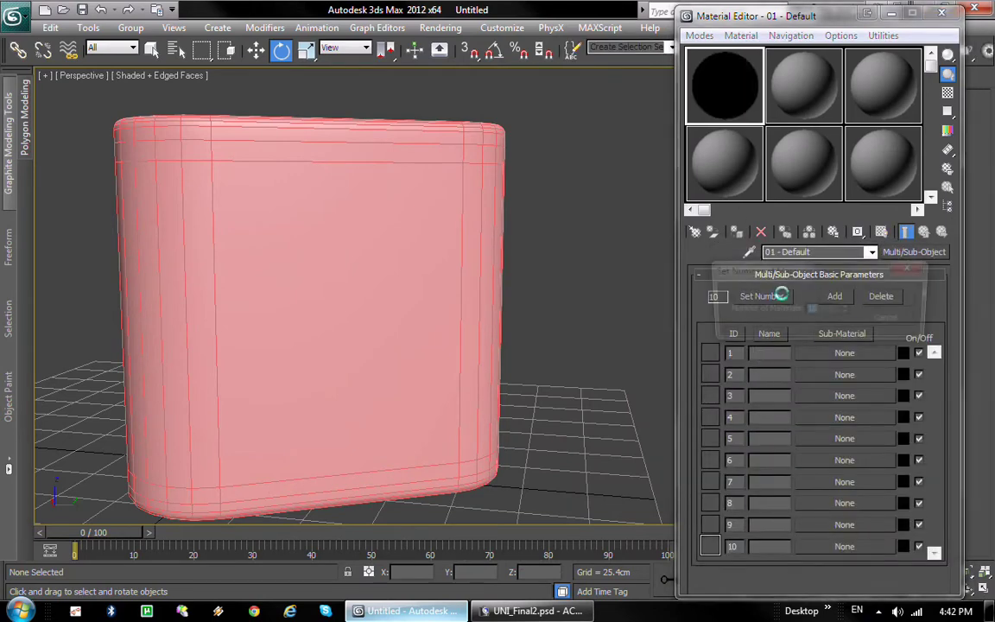
Set the Multi/Sub-Object material's number of materials to 2.
left_click(777, 296)
type("2")
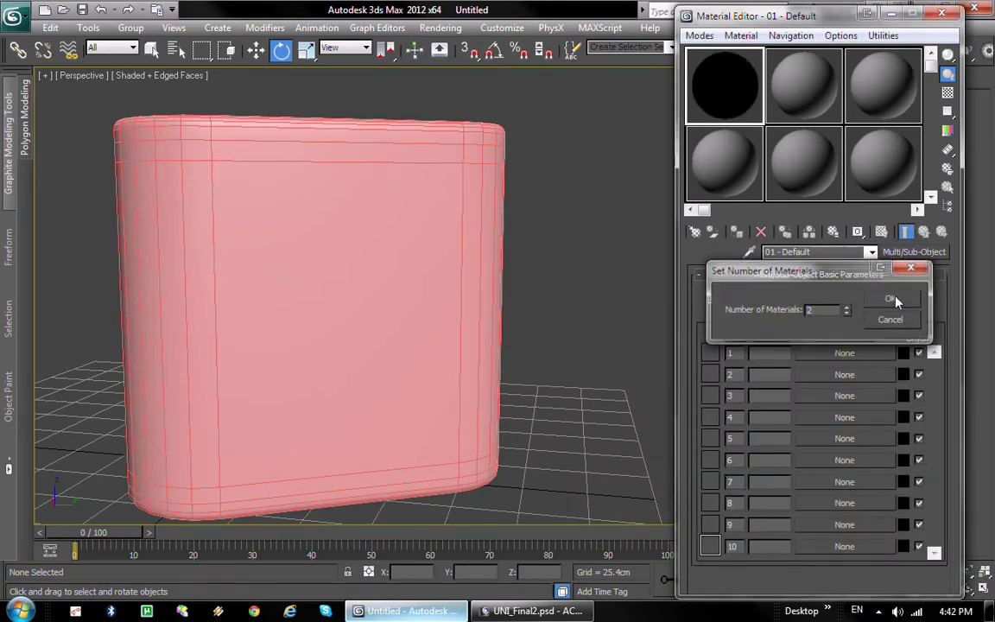
left_click(890, 298)
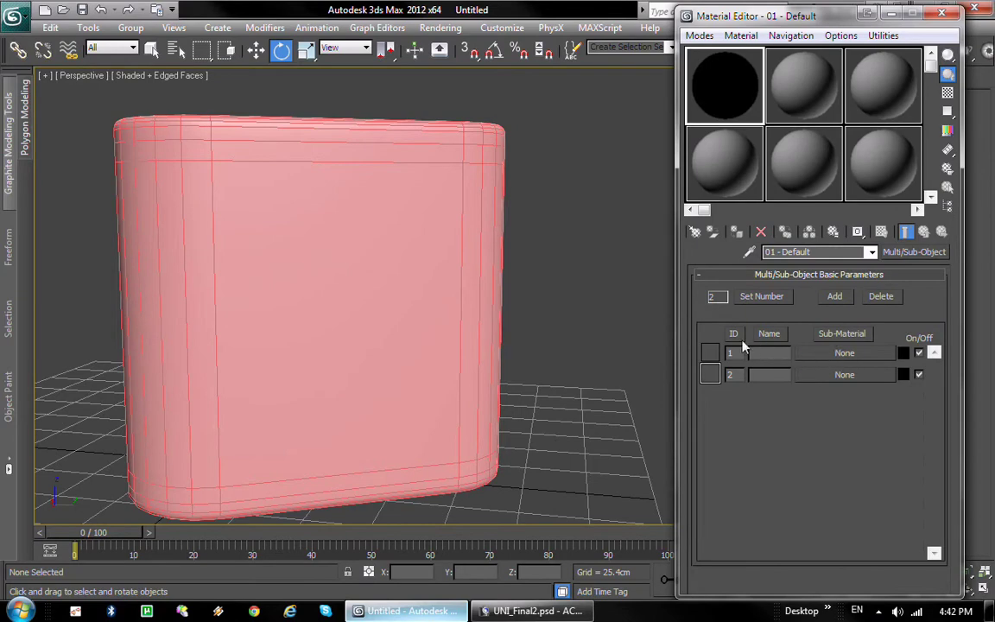
Assign an Arch & Design material to sub-material ID 1 and apply its Glass (Solid Geometry) template.
left_click(837, 354)
left_click(364, 442)
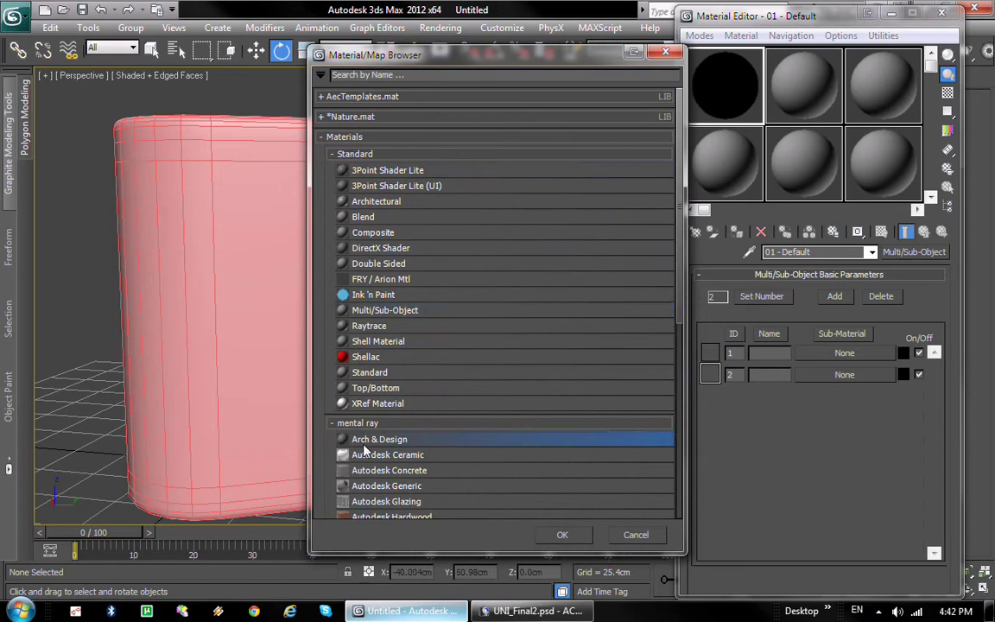
double_click(363, 442)
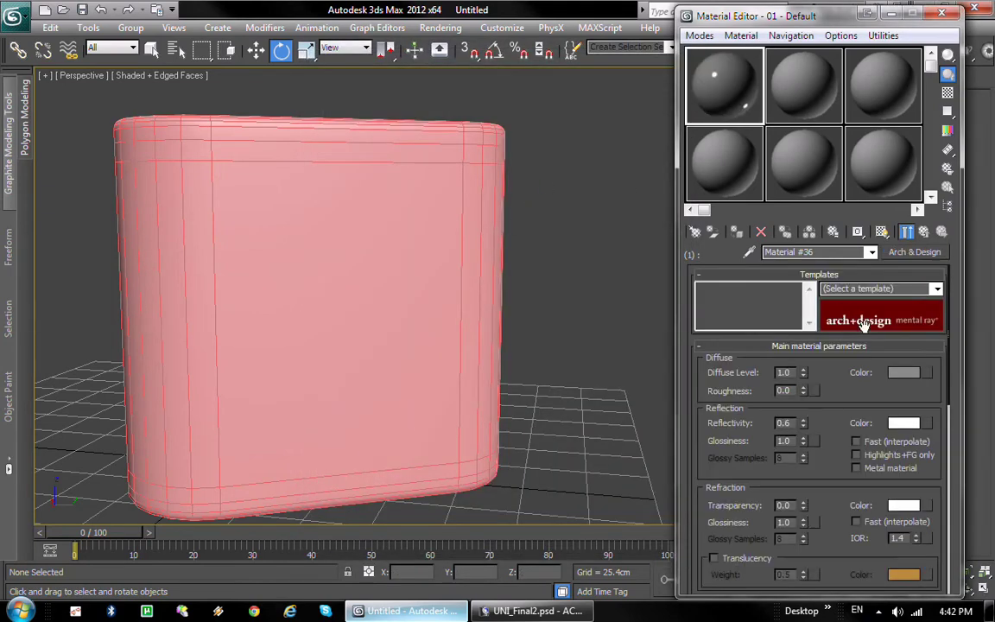
left_click(898, 289)
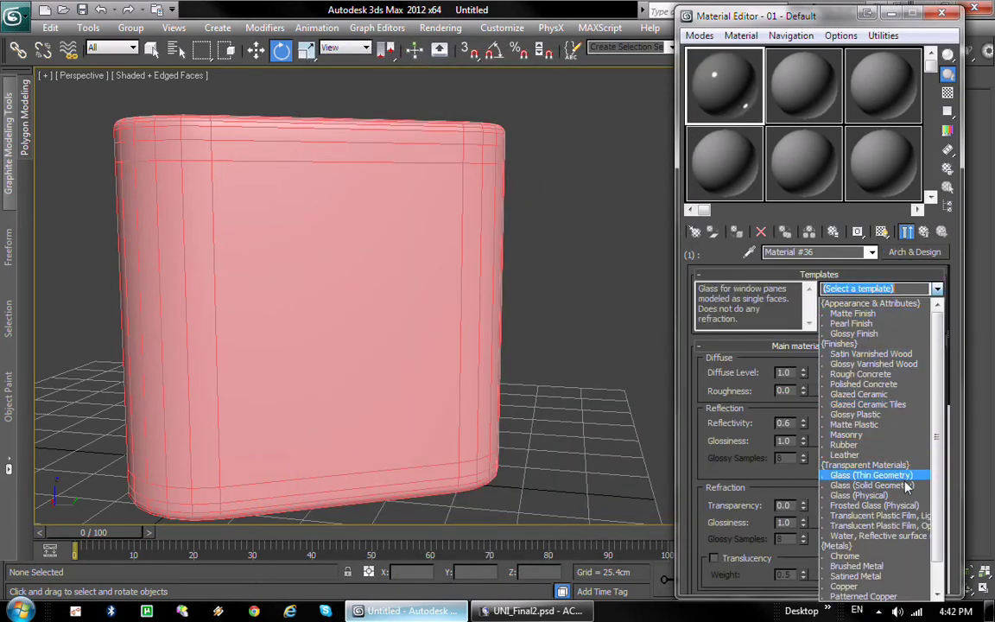
left_click(898, 486)
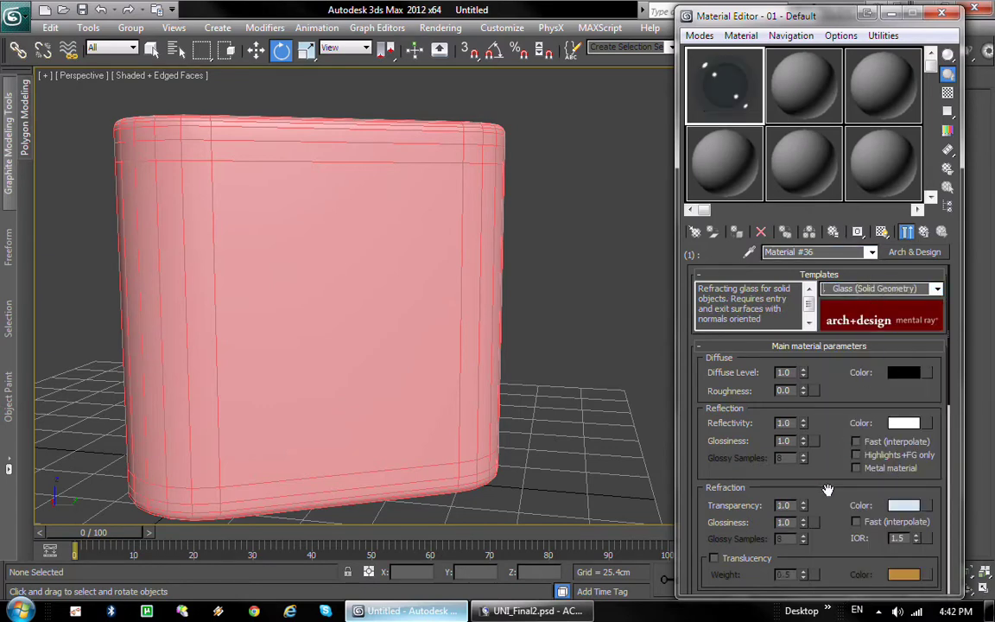
Set the glass sub-material's refraction color to pure white and its IOR to 1.52.
left_click_drag(827, 489, 832, 458)
left_click(903, 477)
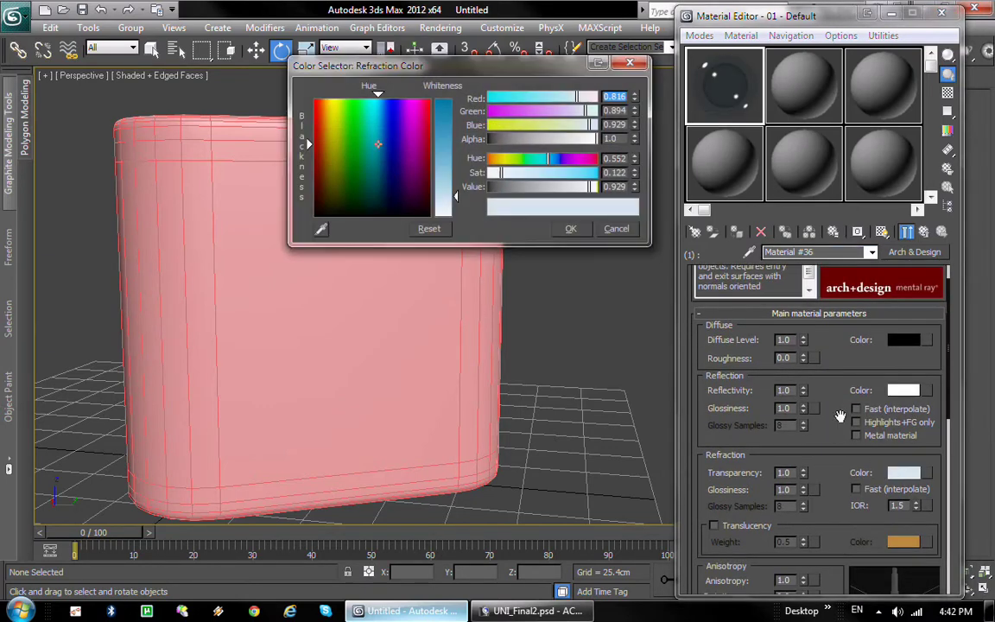
left_click_drag(455, 197, 456, 218)
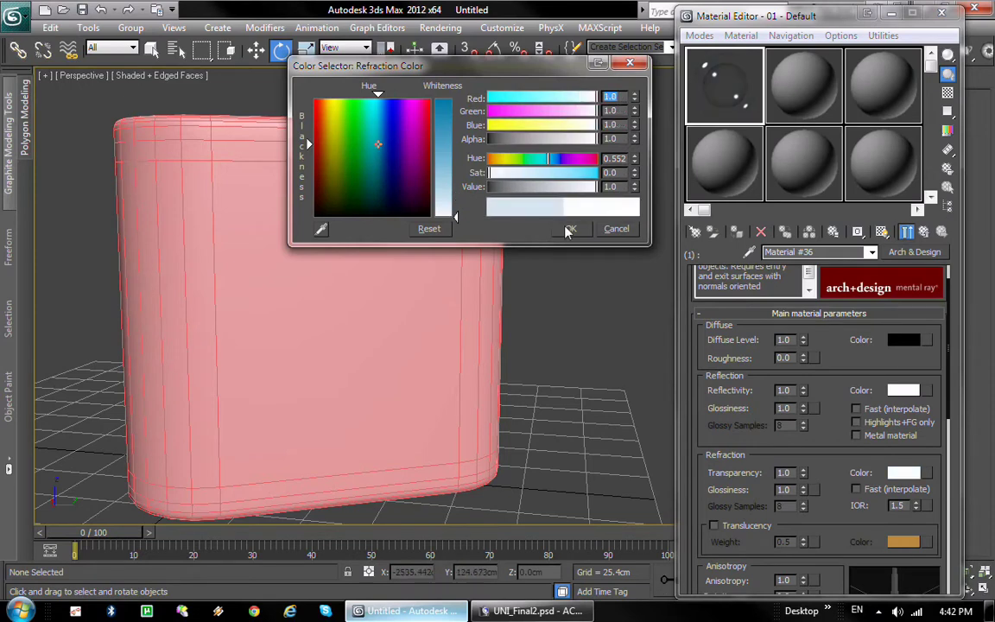
left_click(570, 229)
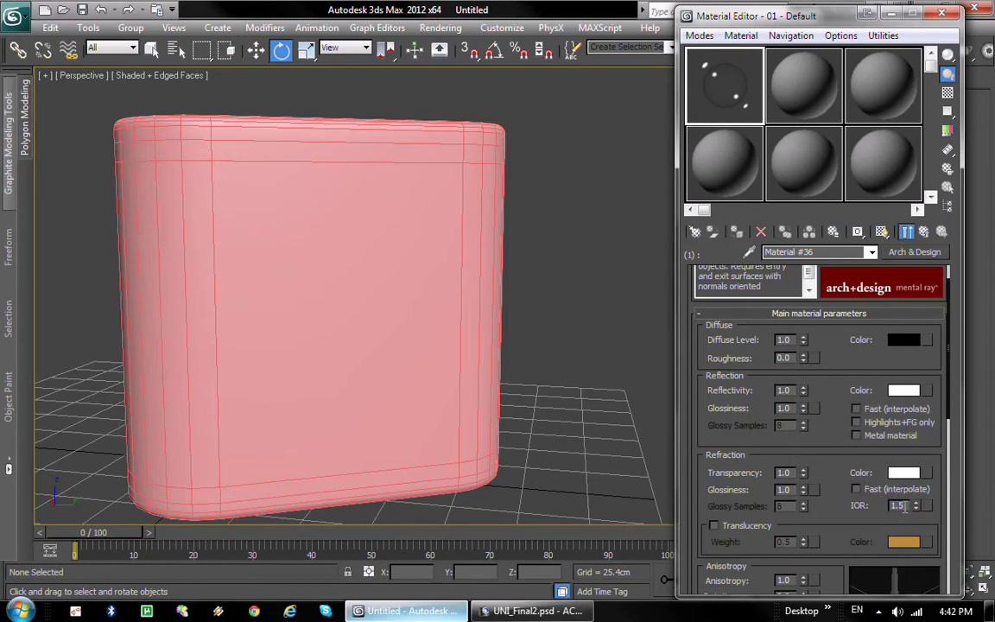
type("2")
key("Return")
middle_click_drag(506, 160, 526, 205, "alt")
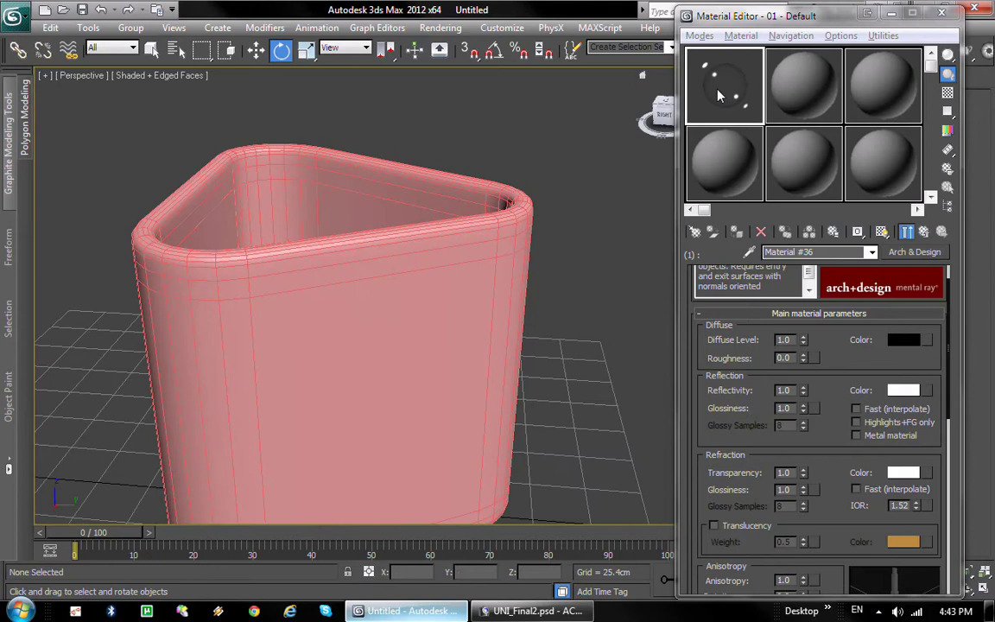
Copy the glass sub-material from ID 1 to ID 2 as a copy and open the copy's main material parameters.
left_click(923, 231)
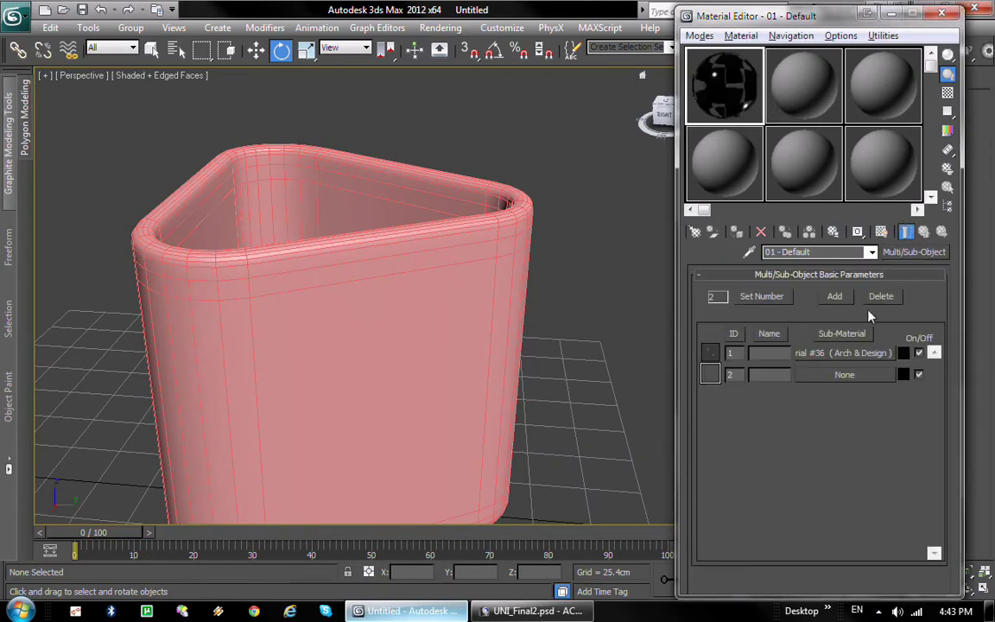
left_click_drag(840, 351, 821, 374)
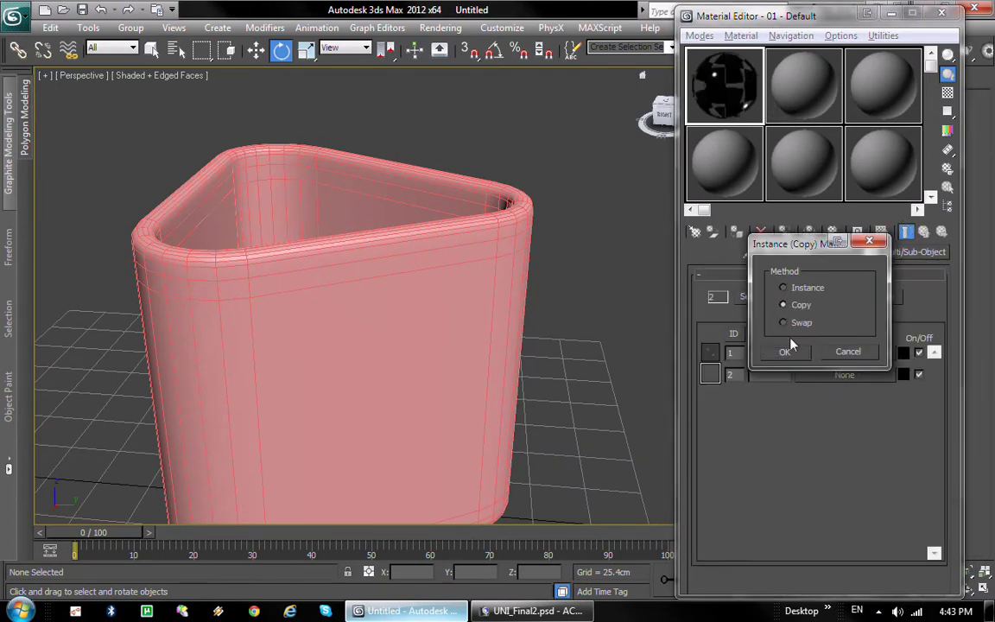
left_click(785, 351)
left_click(824, 375)
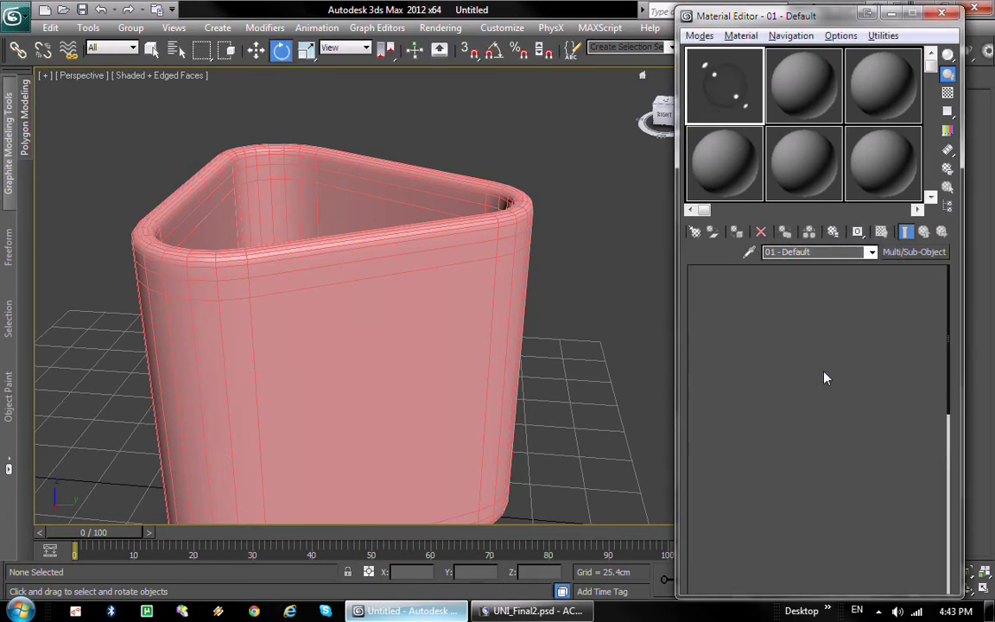
mouse_move(829, 415)
left_mouse_down()
mouse_move(826, 381)
mouse_move(827, 398)
left_mouse_up()
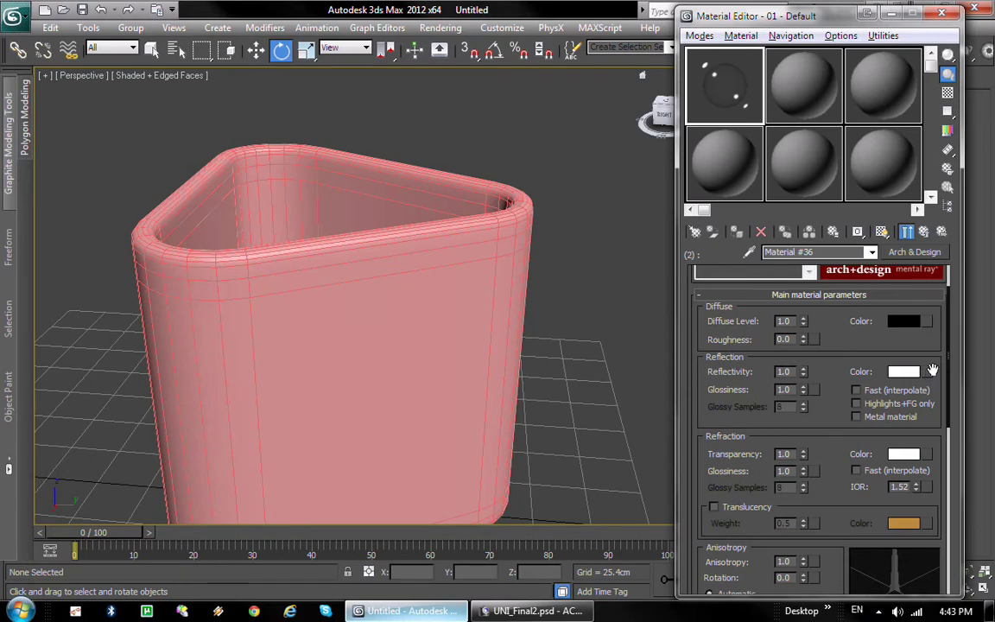
scroll(906, 341, "up", 2)
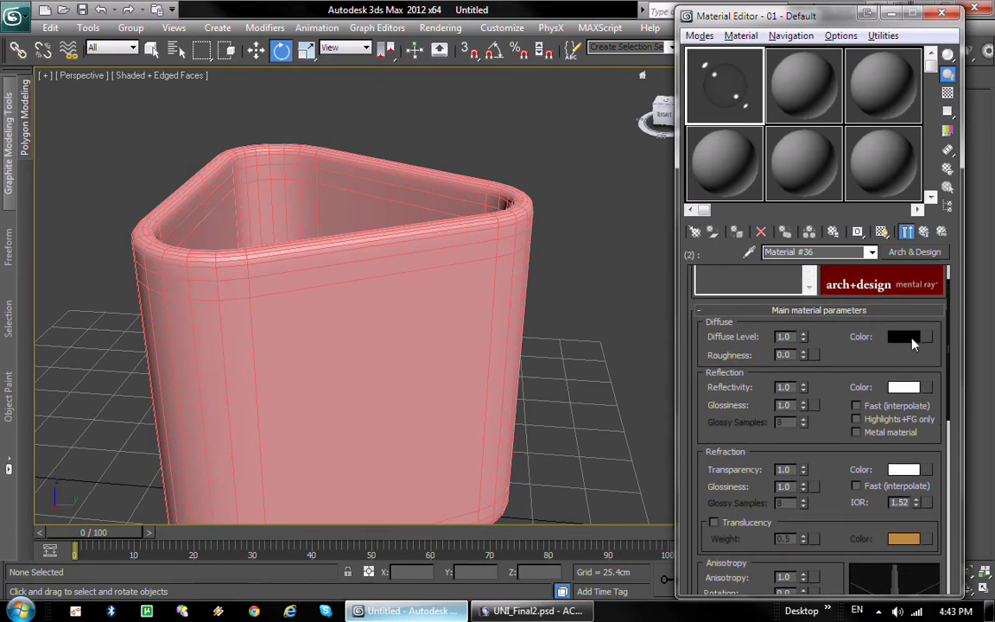
Assign a standard Bitmap map to the diffuse color of the glass sub-material with ID 2.
left_click(926, 341)
left_click(332, 116)
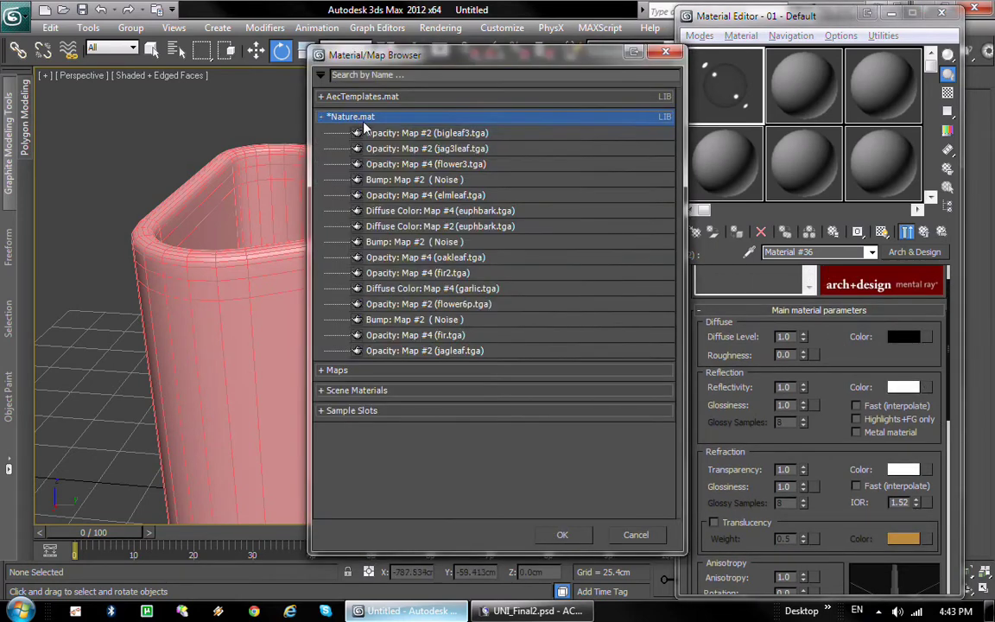
left_click(355, 118)
left_click(358, 136)
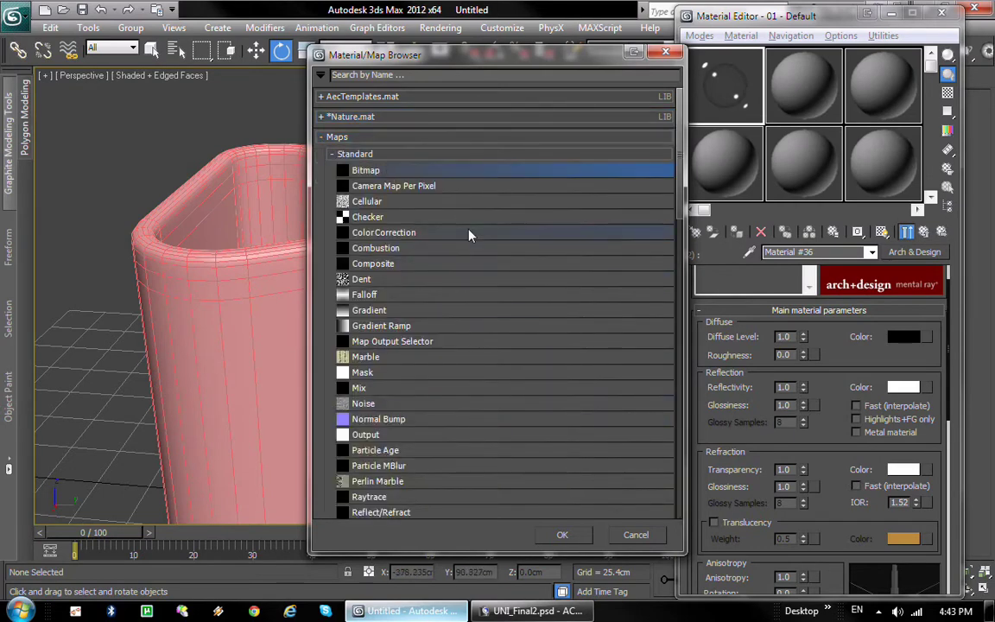
double_click(381, 171)
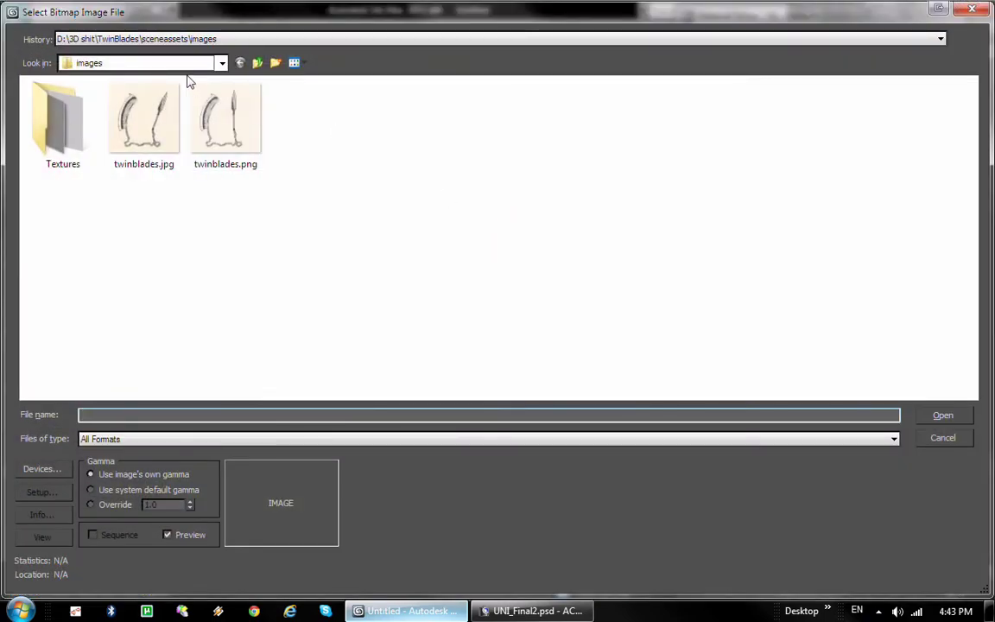
Load Grant's.png from the Random 04-22 folder as the bitmap image.
left_click(188, 39)
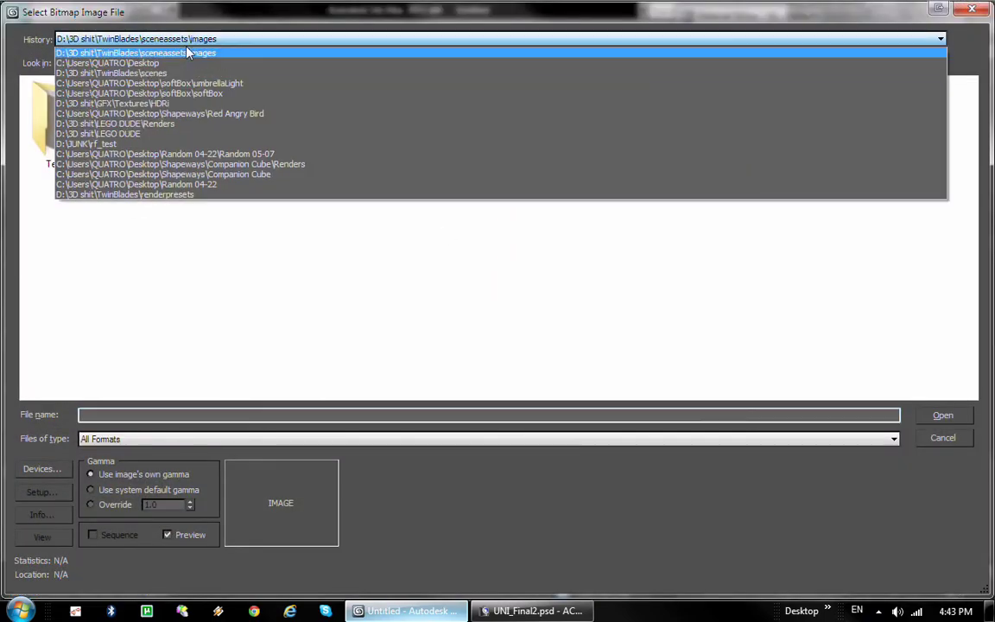
left_click(237, 153)
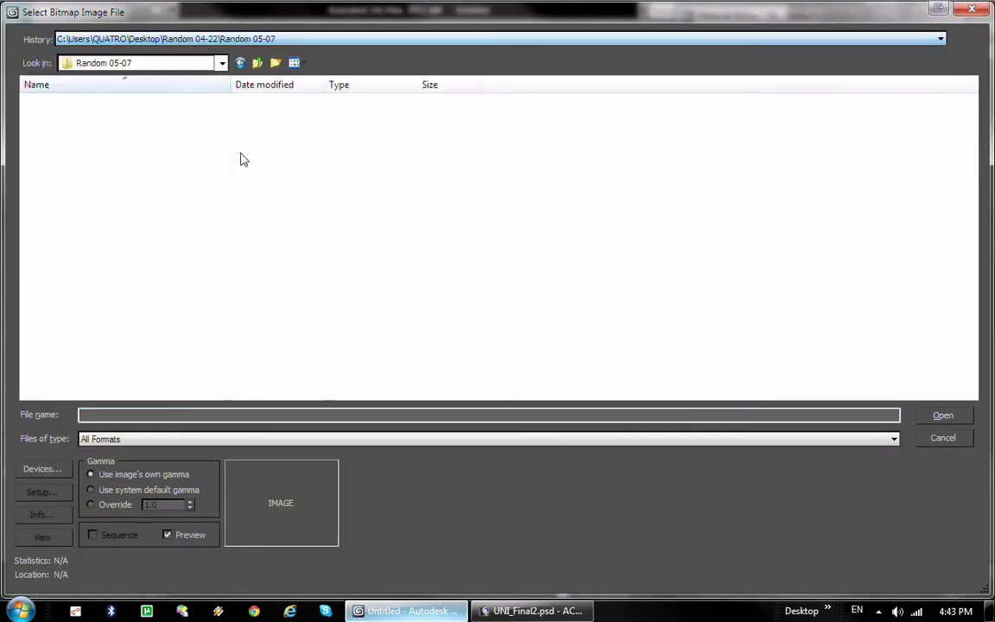
left_click(258, 64)
left_click(143, 121)
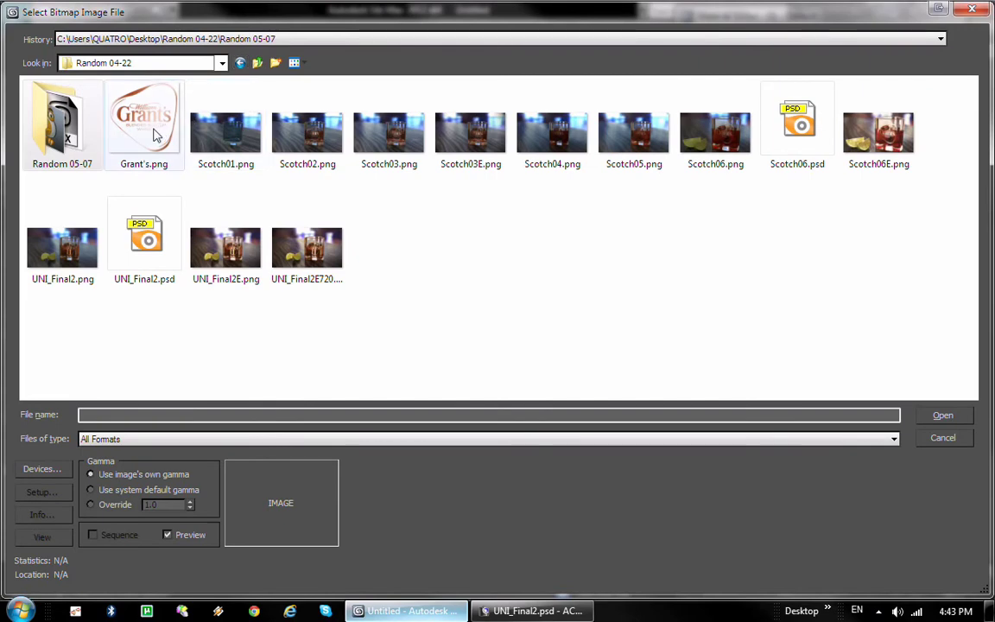
double_click(164, 123)
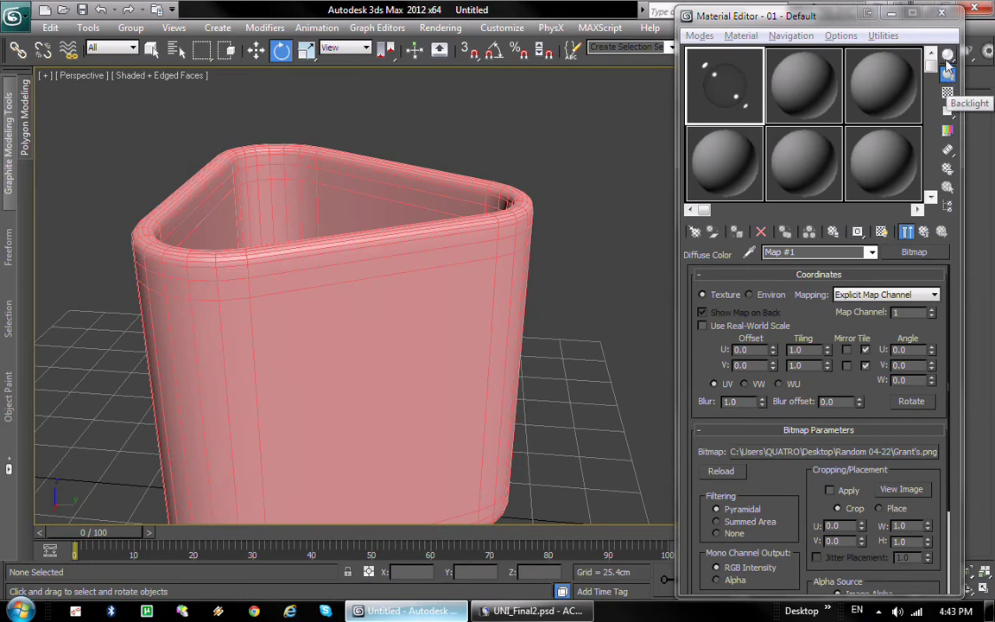
Switch the material sample to a cube and turn off the end result so only the bitmap map is shown.
left_click_drag(947, 54, 985, 63)
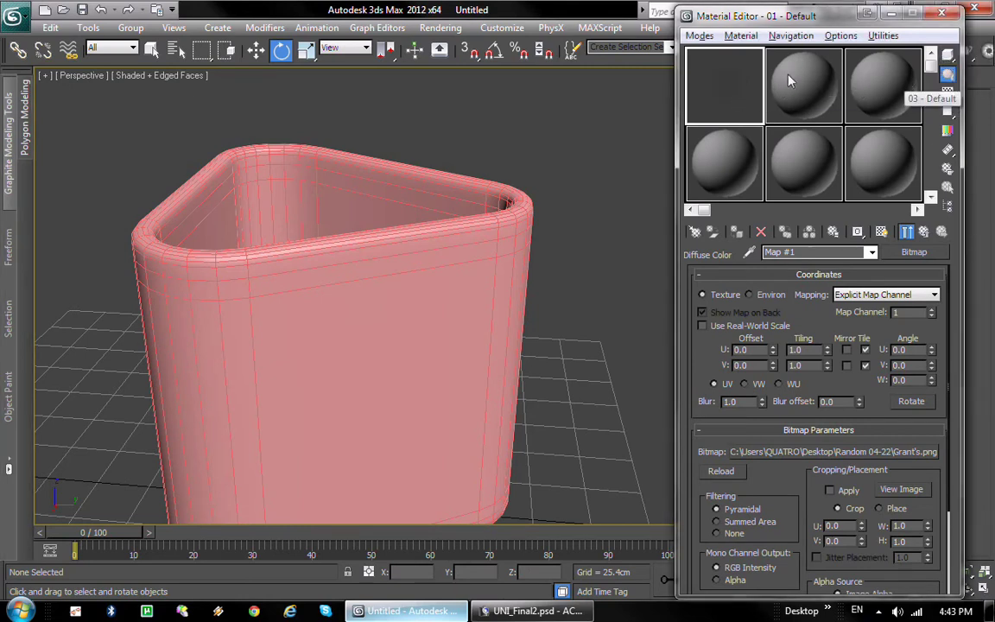
left_click(912, 230)
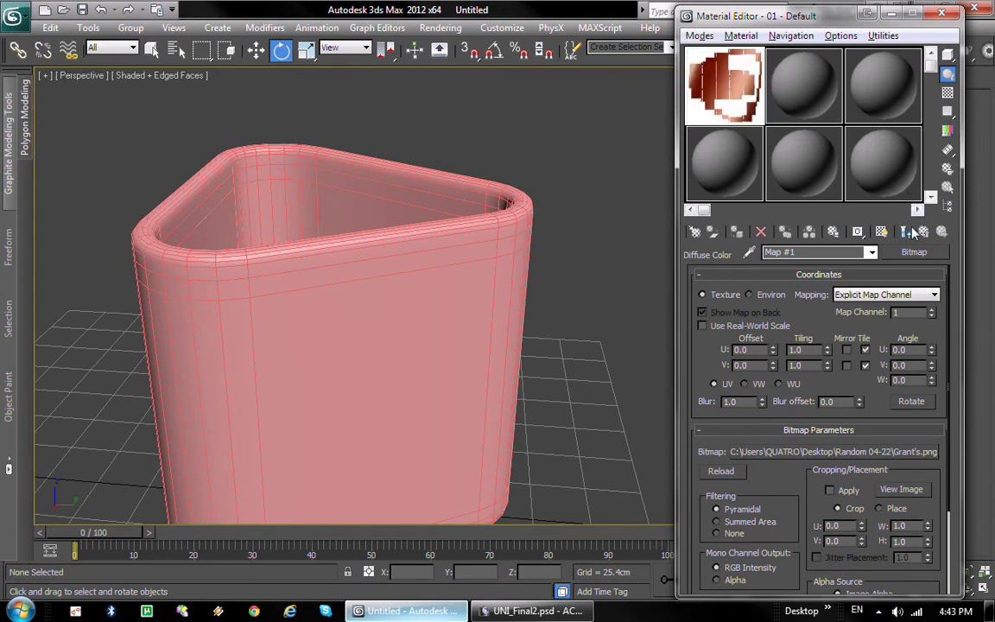
mouse_move(801, 478)
left_mouse_down()
mouse_move(796, 393)
mouse_move(795, 493)
left_mouse_up()
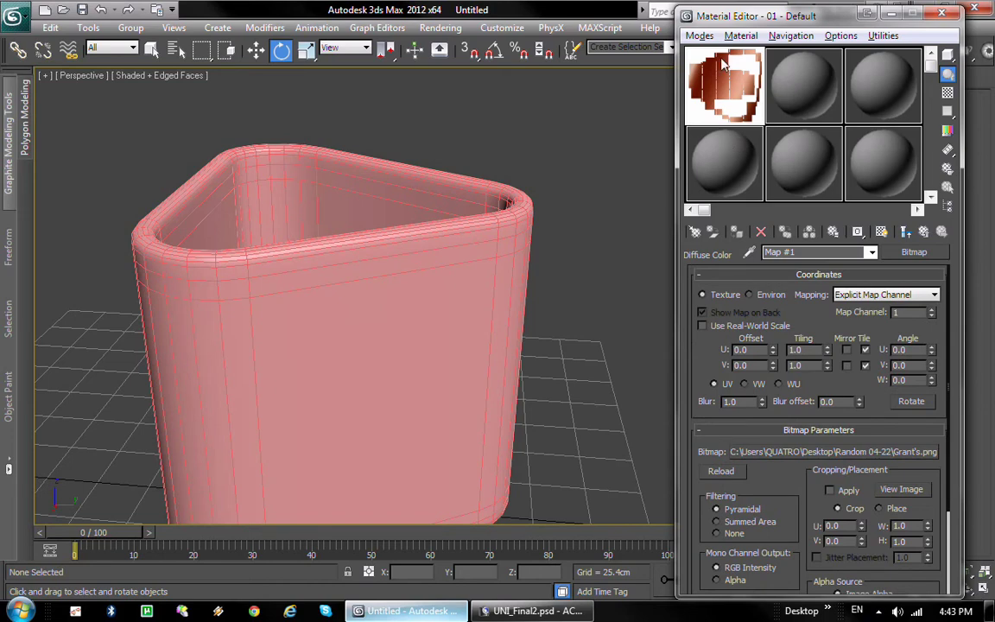
Inspect the logo map in an enlarged preview and turn off Premultiplied Alpha in its bitmap parameters.
double_click(724, 86)
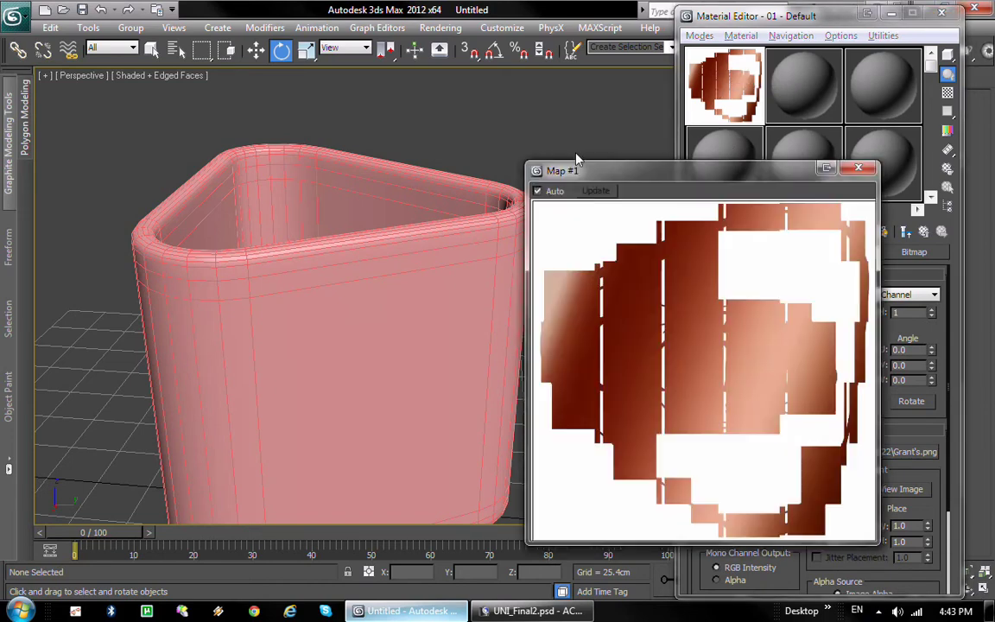
left_click_drag(629, 145, 269, 84)
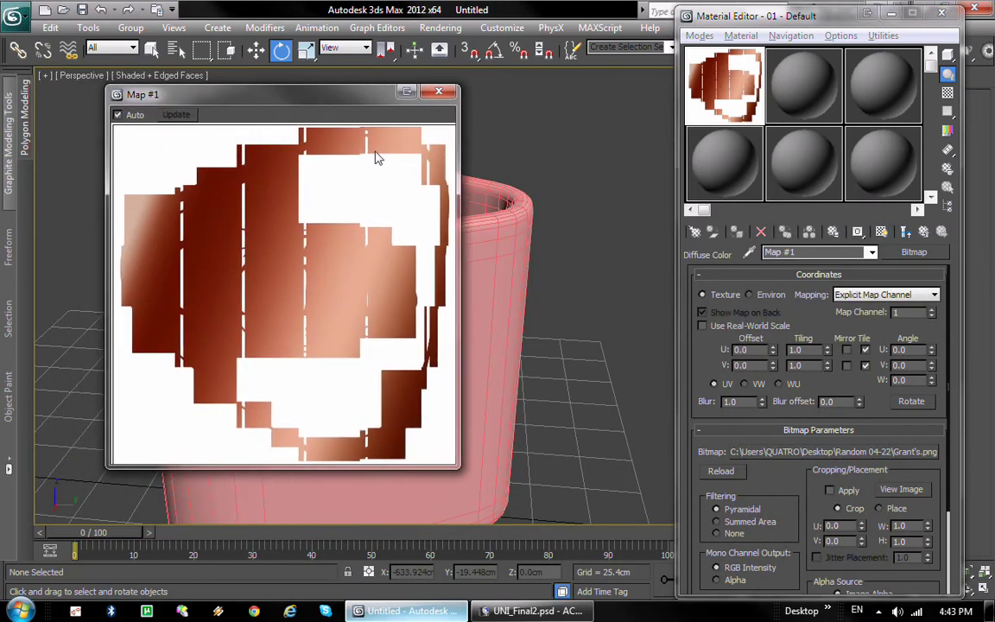
left_click(439, 91)
scroll(794, 432, "down", 3)
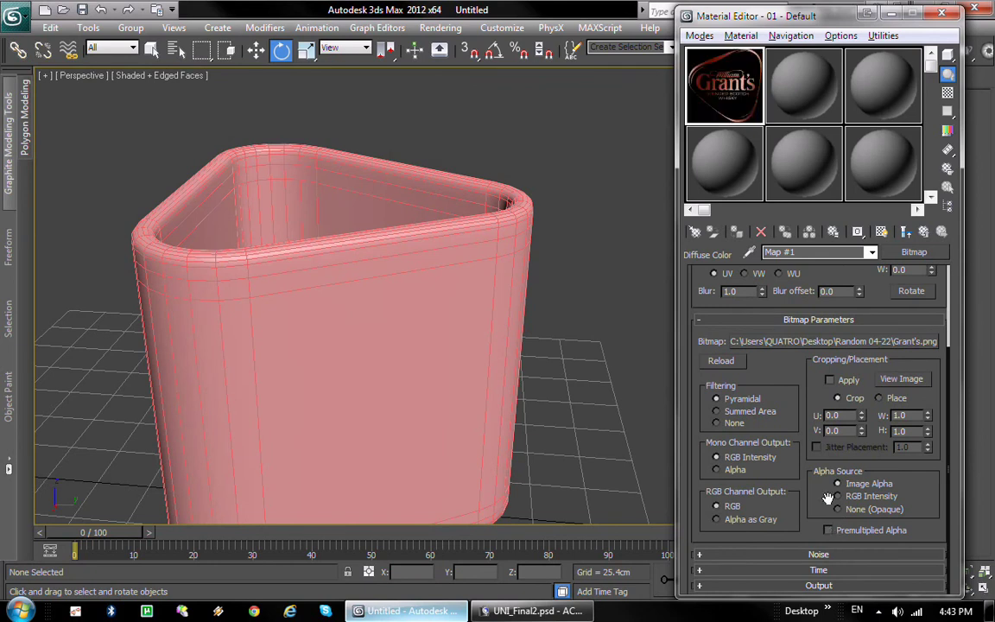
scroll(812, 466, "up", 1)
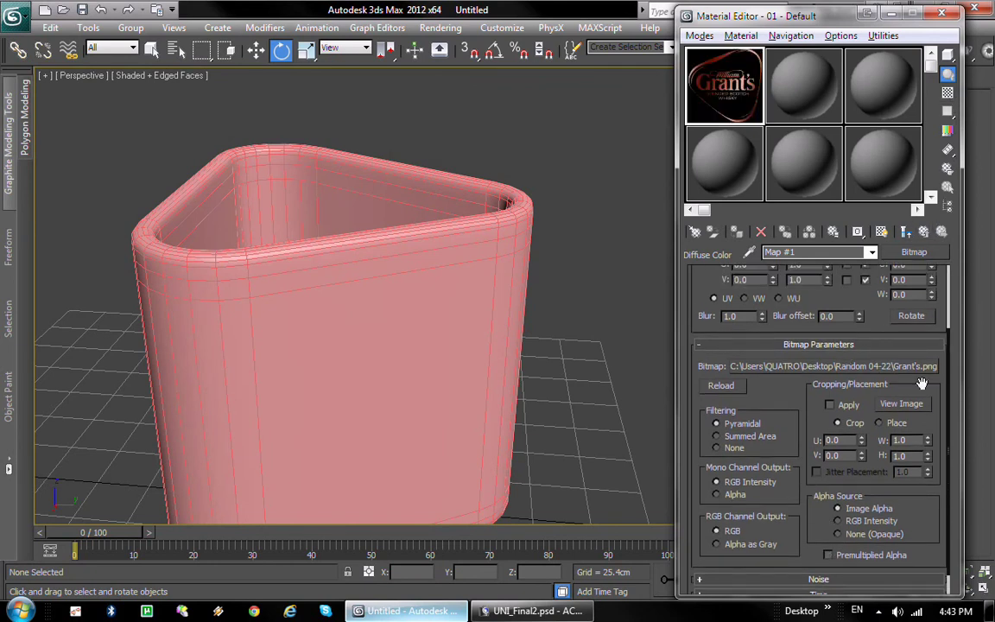